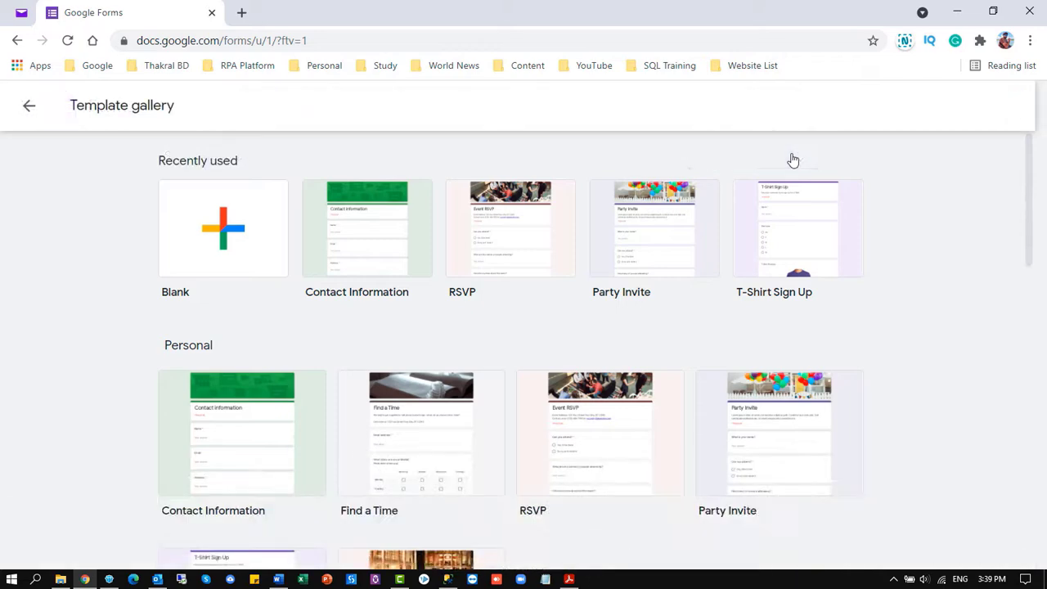
Browse the Personal, Work and Education templates, then start a form from Contact Information
{"action": "scroll", "coordinate": [694, 273], "scroll_direction": "down", "scroll_amount": 2}
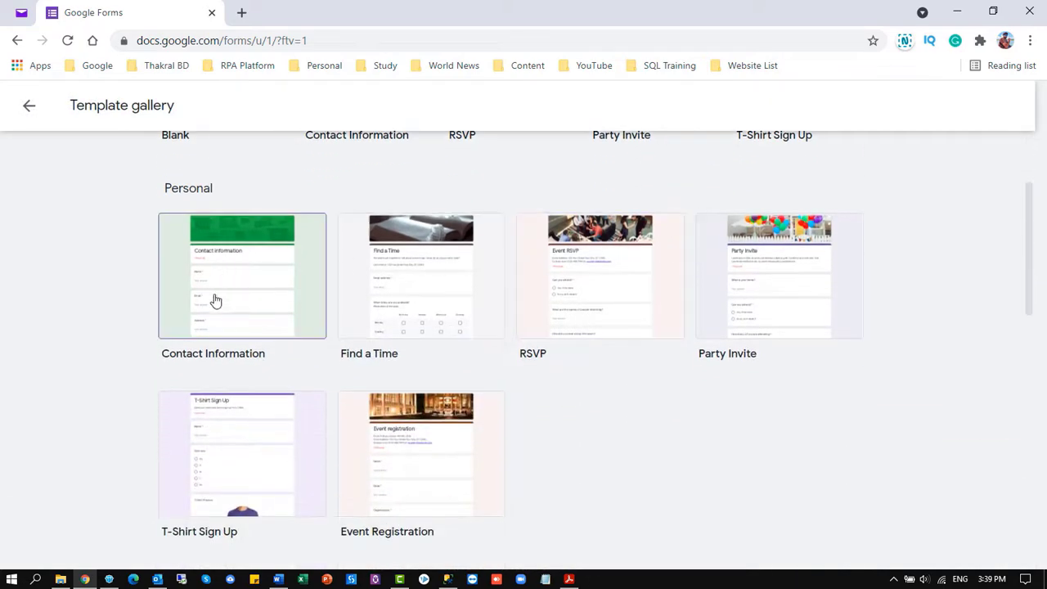
{"action": "scroll", "coordinate": [262, 328], "scroll_direction": "down", "scroll_amount": 3}
{"action": "scroll", "coordinate": [309, 314], "scroll_direction": "down", "scroll_amount": 2}
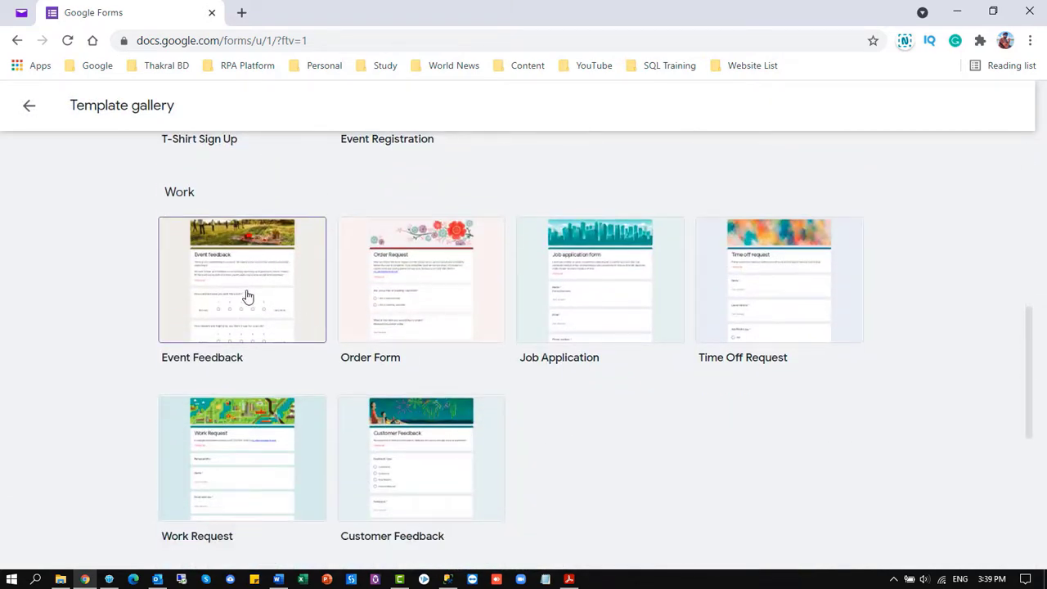
{"action": "scroll", "coordinate": [469, 304], "scroll_direction": "down", "scroll_amount": 2}
{"action": "scroll", "coordinate": [425, 331], "scroll_direction": "down", "scroll_amount": 3}
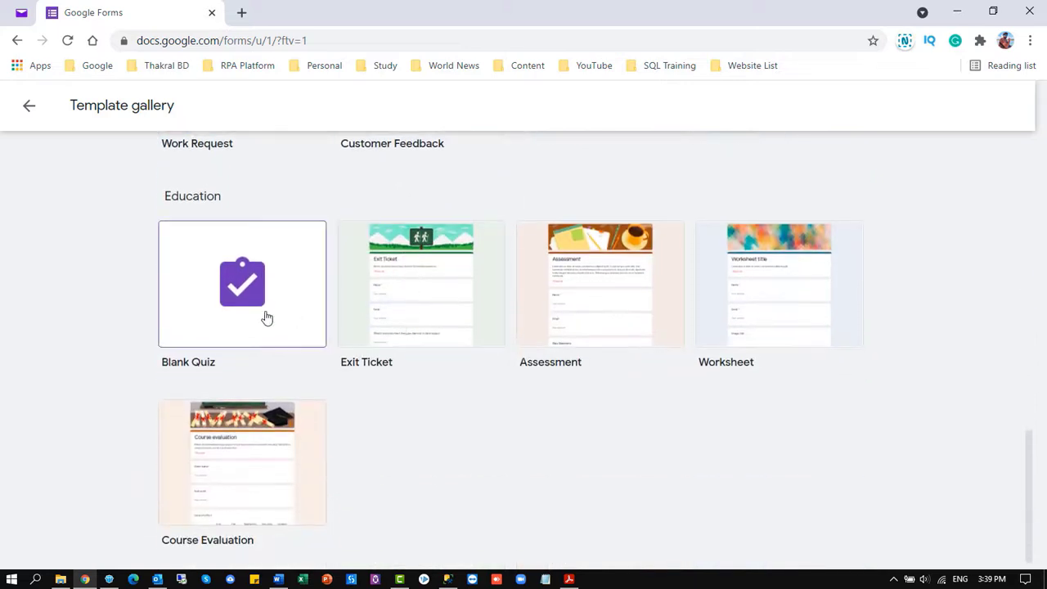
{"action": "scroll", "coordinate": [440, 310], "scroll_direction": "down", "scroll_amount": 1}
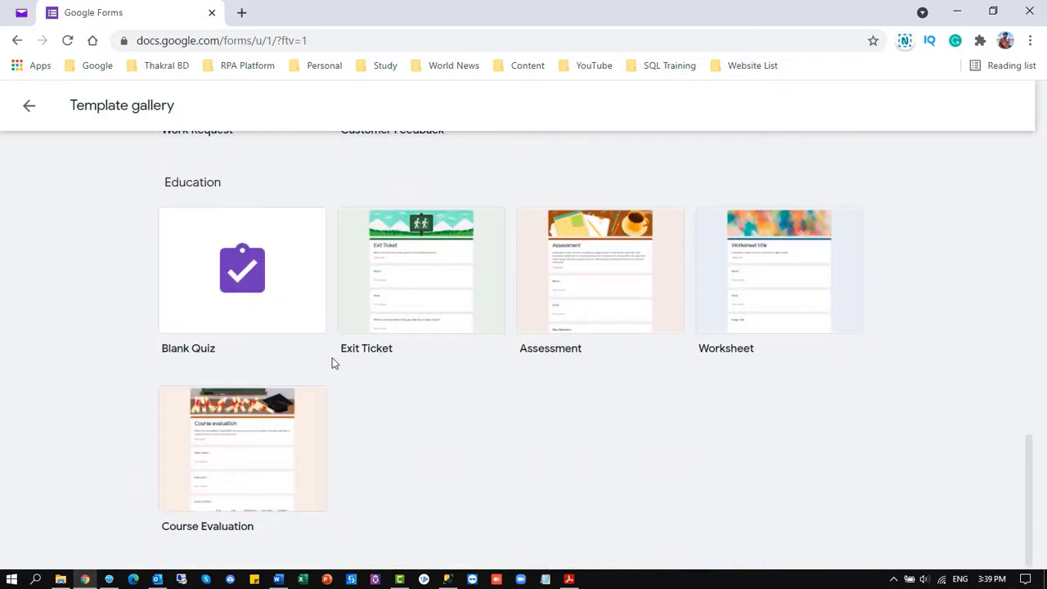
{"action": "scroll", "coordinate": [332, 357], "scroll_direction": "up", "scroll_amount": 6}
{"action": "scroll", "coordinate": [534, 320], "scroll_direction": "up", "scroll_amount": 6}
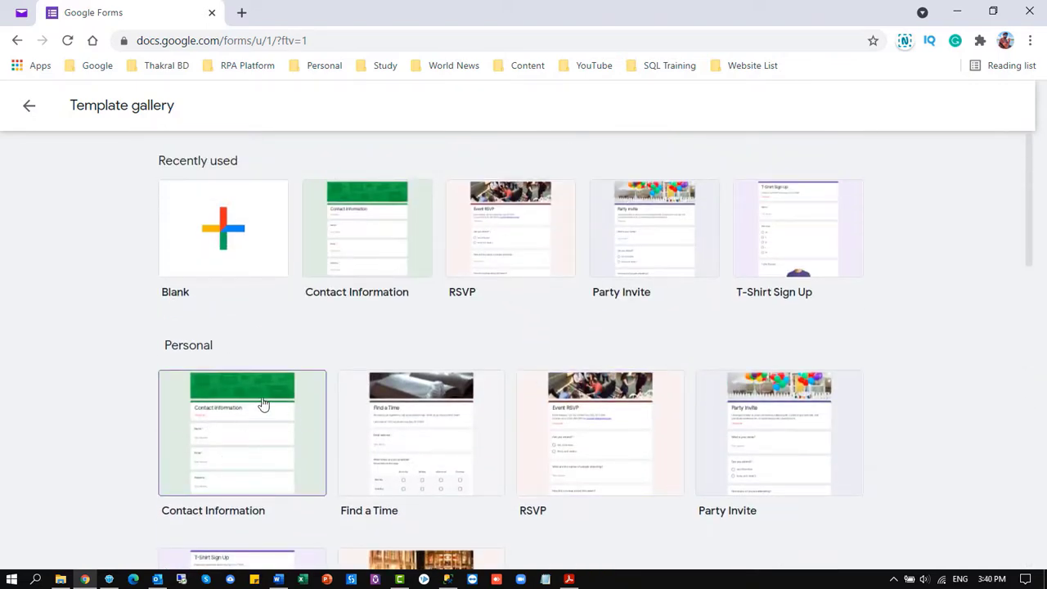
{"action": "left_click", "coordinate": [380, 243]}
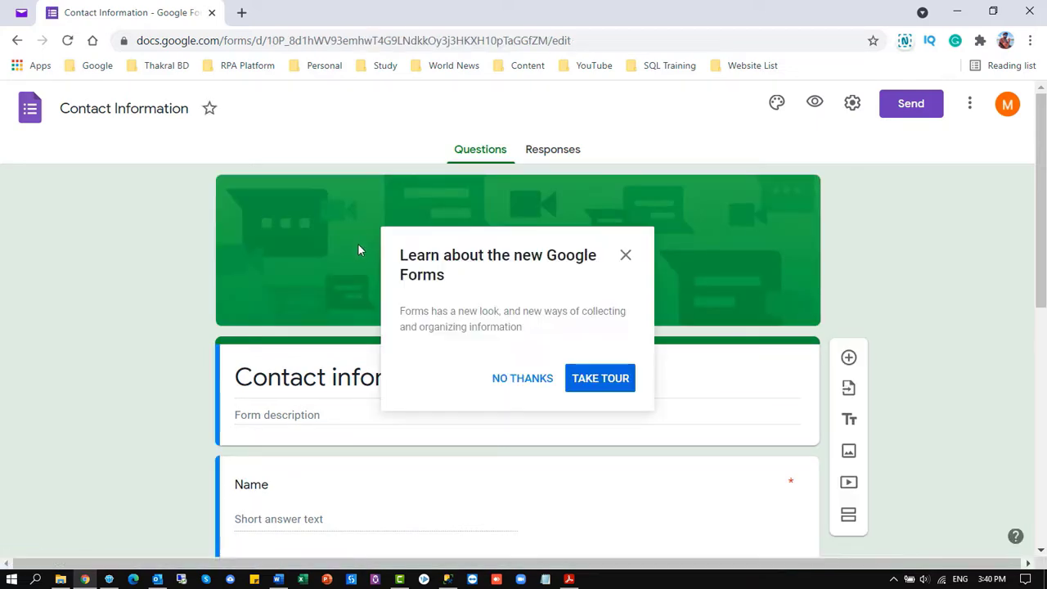
Decline the new-features tour and confirm the Responses tab shows 0 responses
{"action": "left_click", "coordinate": [507, 380]}
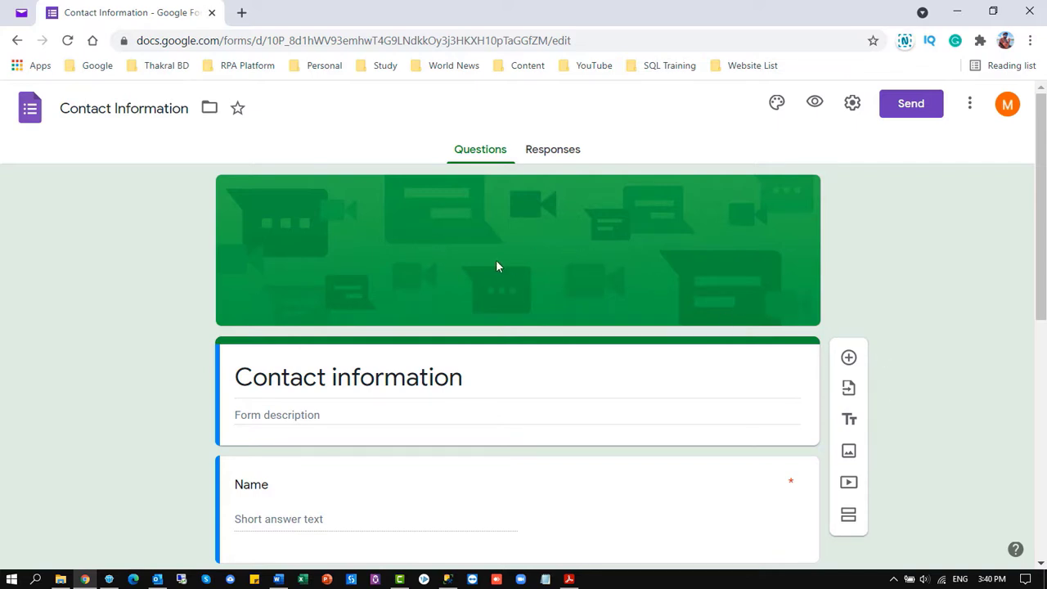
{"action": "scroll", "coordinate": [478, 252], "scroll_direction": "down", "scroll_amount": 6}
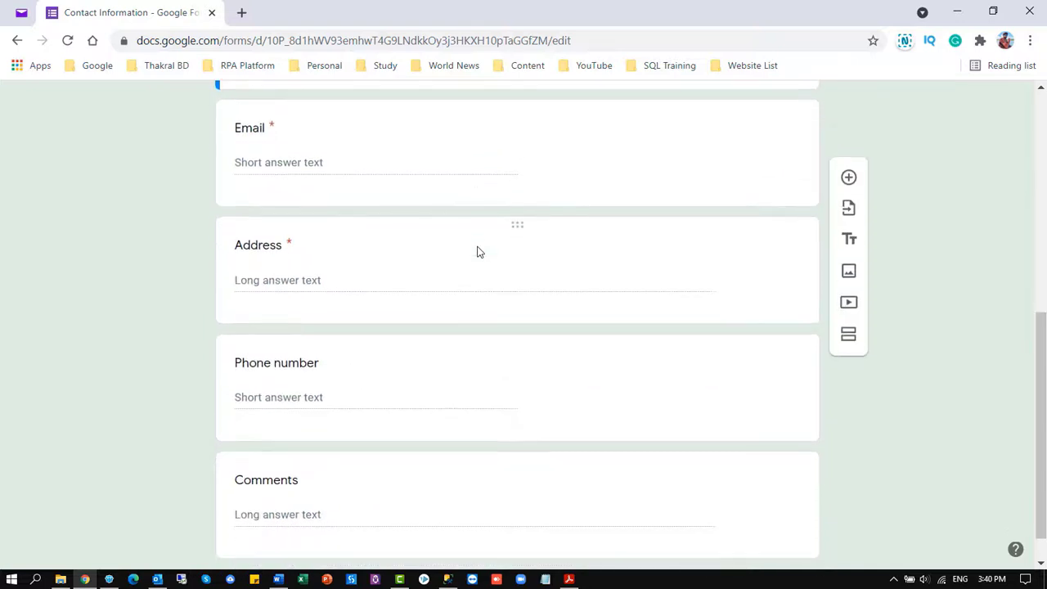
{"action": "scroll", "coordinate": [478, 251], "scroll_direction": "down", "scroll_amount": 1}
{"action": "scroll", "coordinate": [502, 277], "scroll_direction": "up", "scroll_amount": 6}
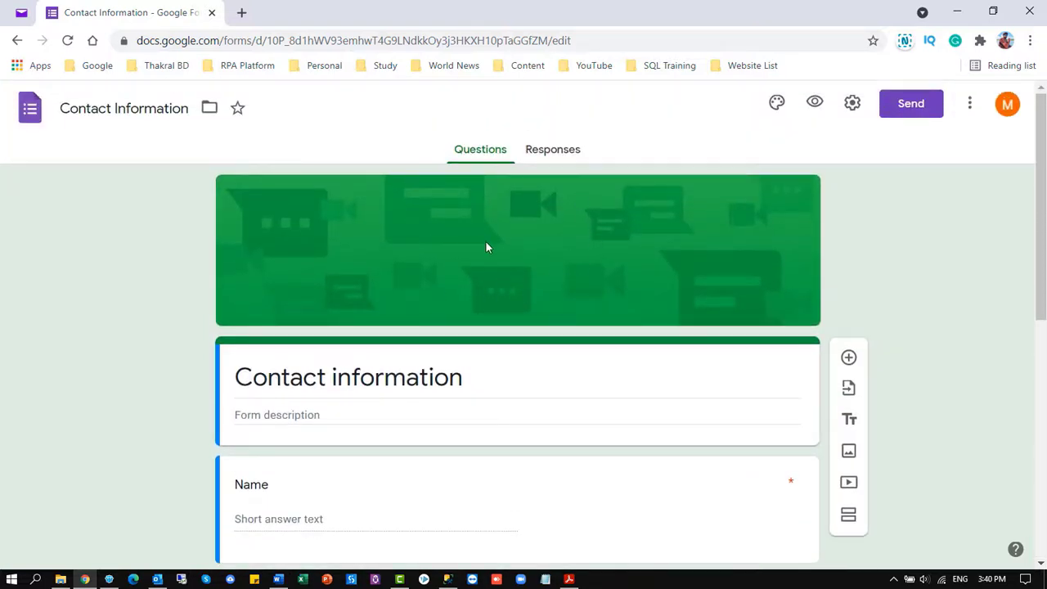
{"action": "left_click", "coordinate": [548, 152]}
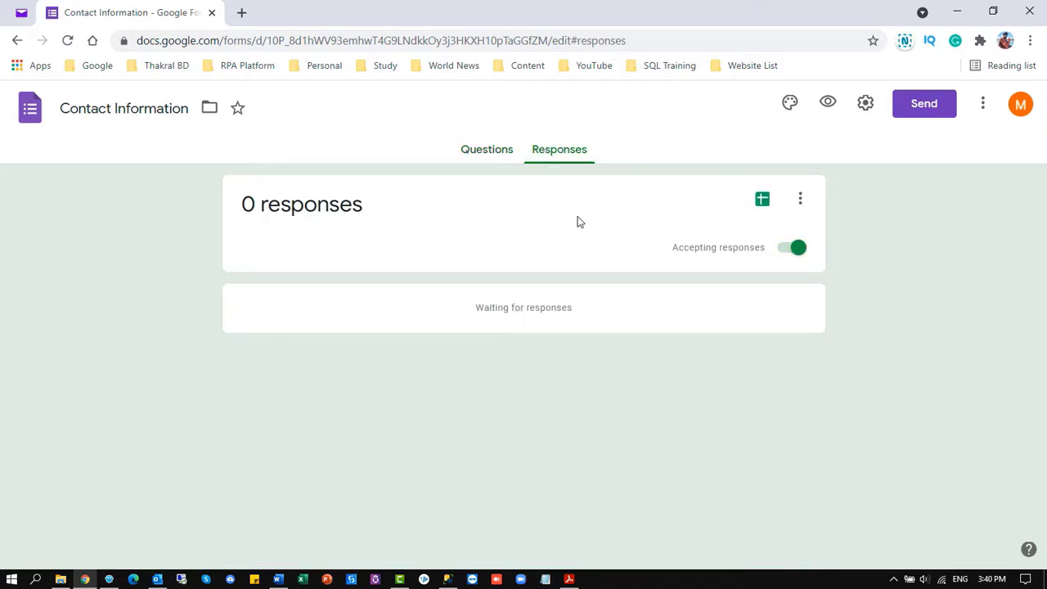
{"action": "left_click", "coordinate": [486, 153]}
{"action": "scroll", "coordinate": [555, 295], "scroll_direction": "down", "scroll_amount": 1}
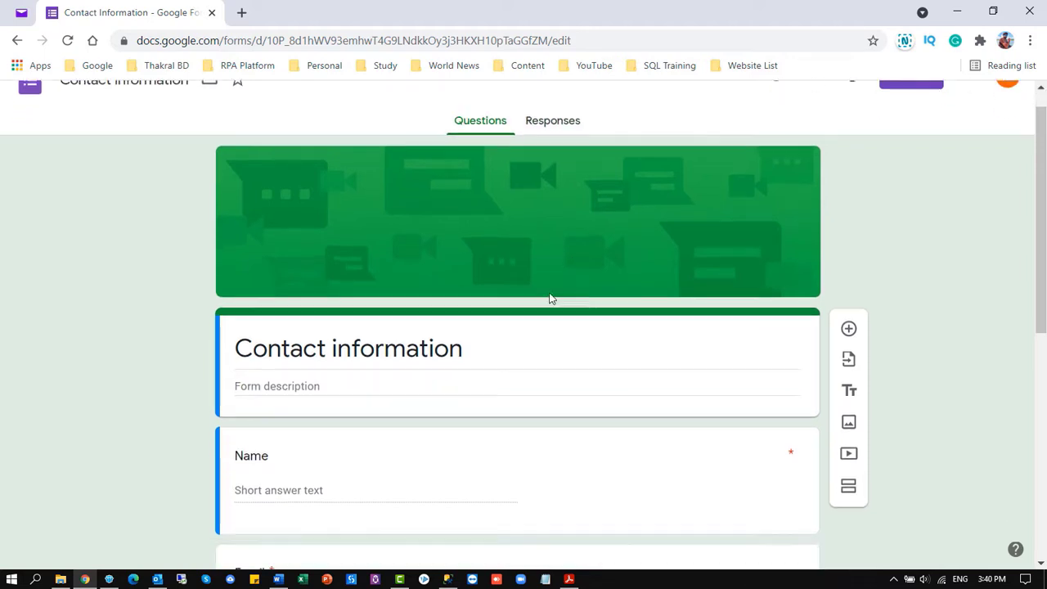
{"action": "left_click", "coordinate": [849, 374]}
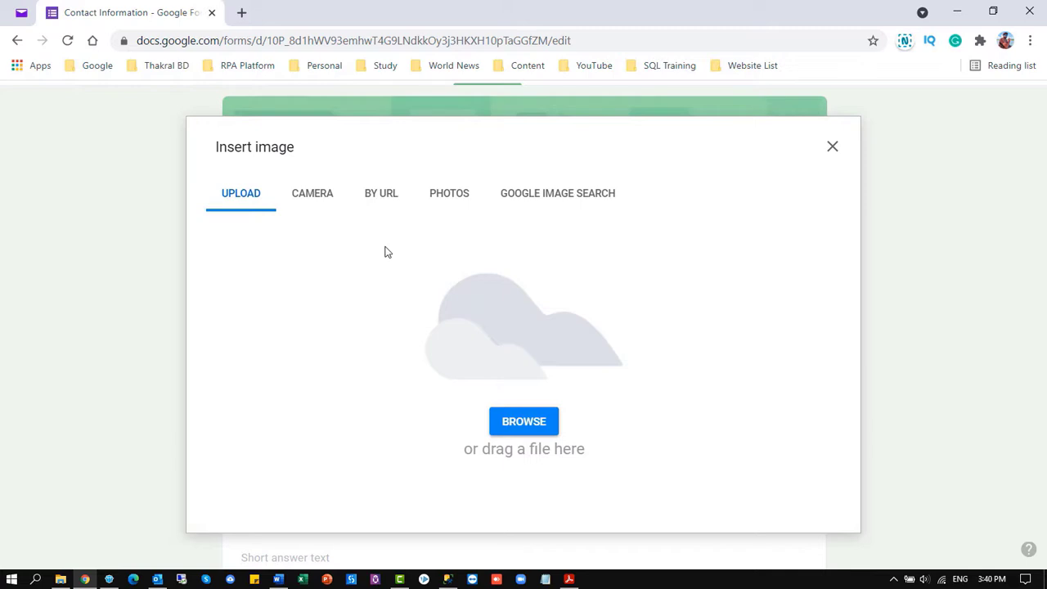
{"action": "left_click", "coordinate": [328, 202]}
{"action": "left_click", "coordinate": [368, 200]}
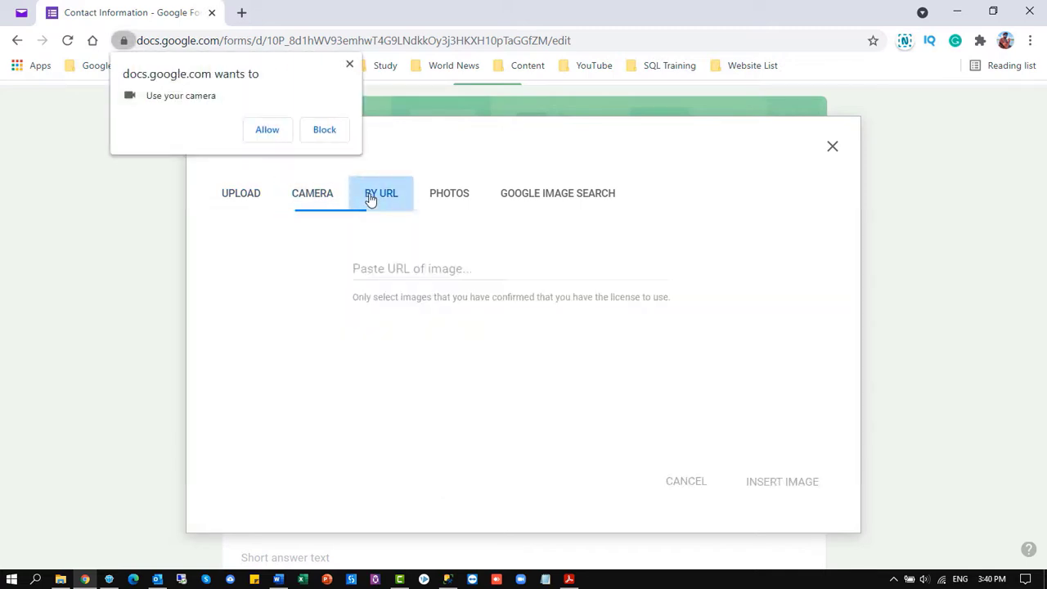
{"action": "left_click", "coordinate": [349, 66]}
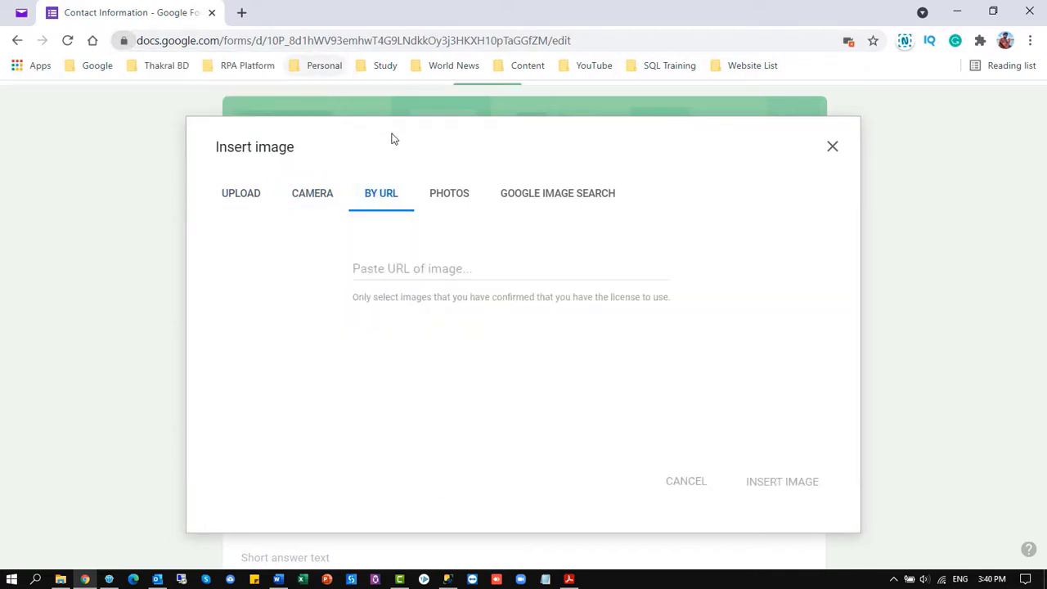
{"action": "left_click", "coordinate": [458, 198]}
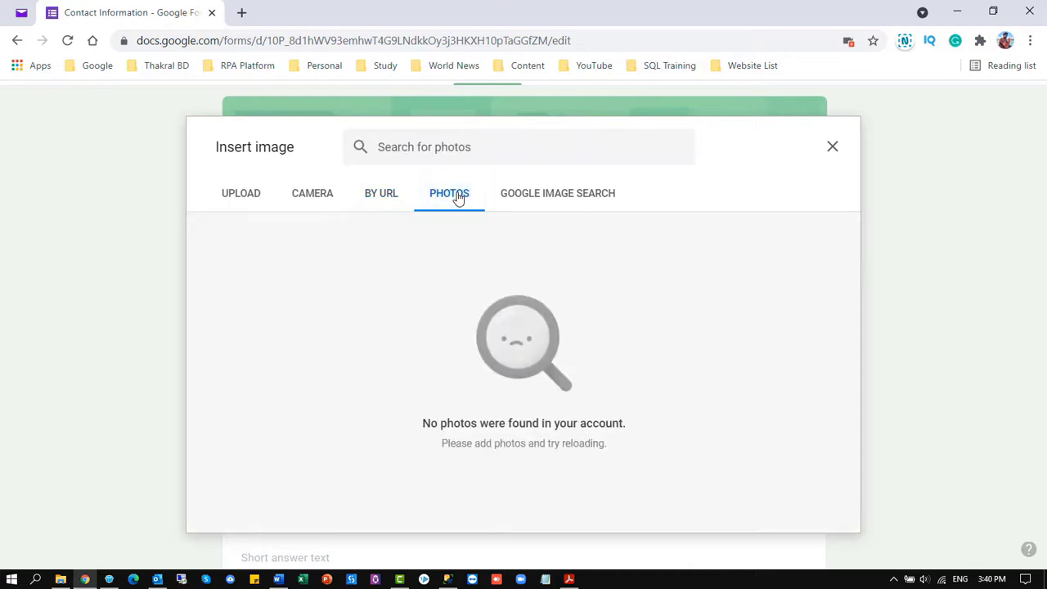
{"action": "left_click", "coordinate": [533, 198]}
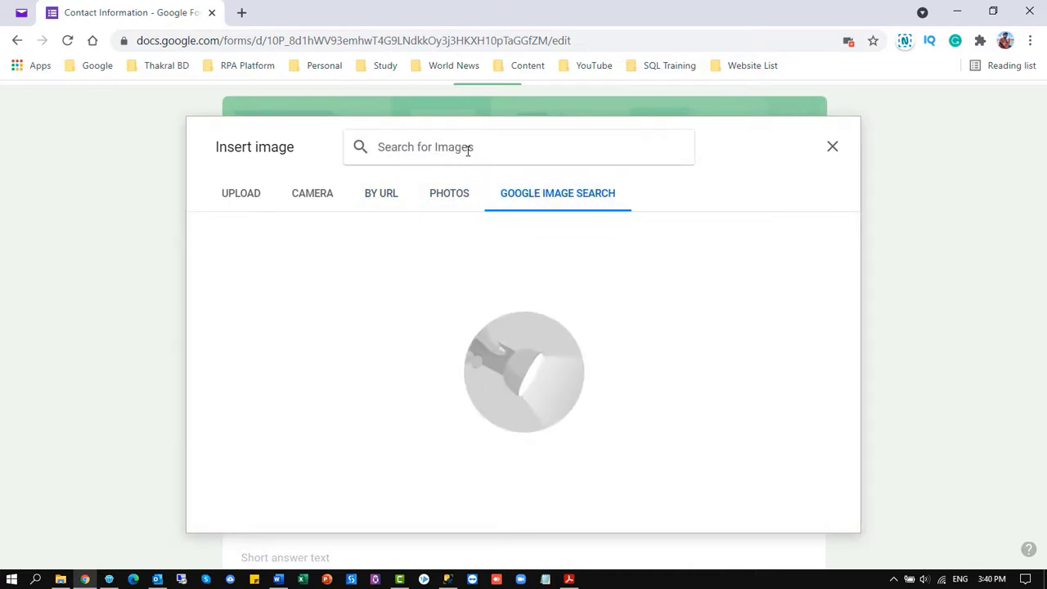
{"action": "type", "text": "con"}
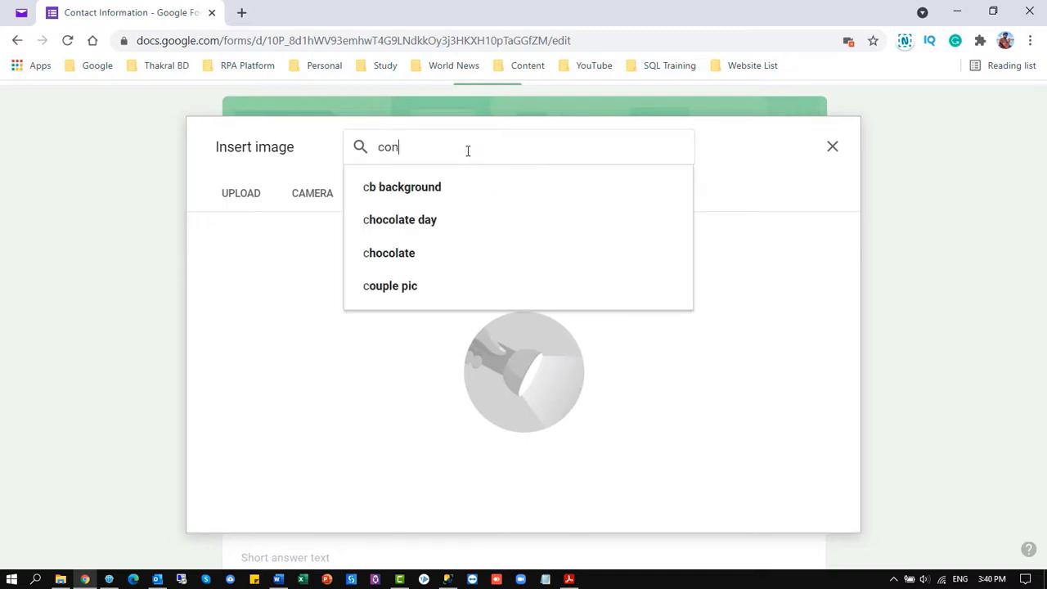
{"action": "type", "text": "tact"}
{"action": "key", "text": "Return"}
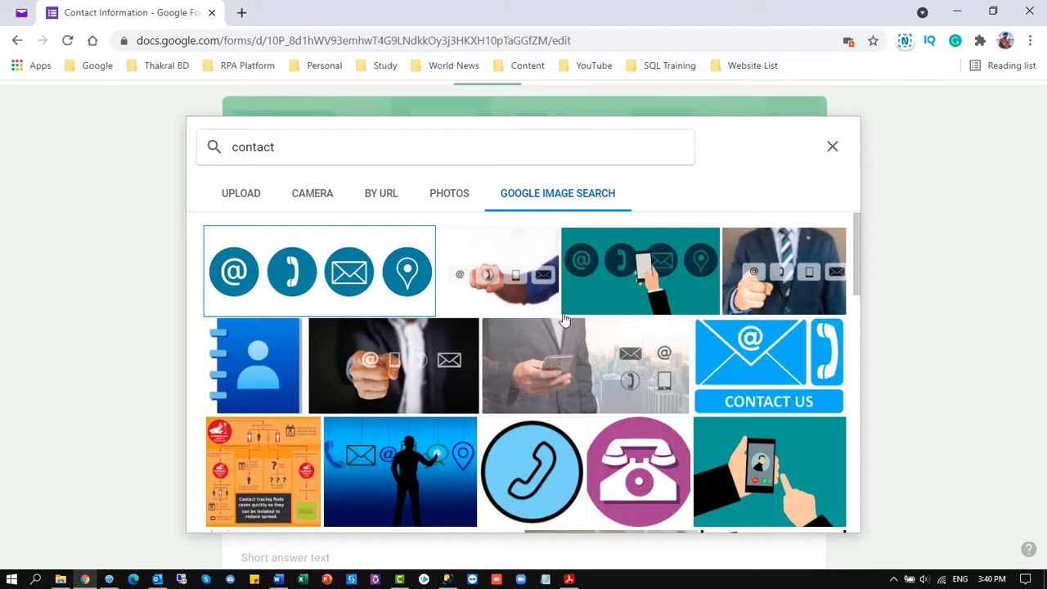
{"action": "scroll", "coordinate": [563, 327], "scroll_direction": "down", "scroll_amount": 3}
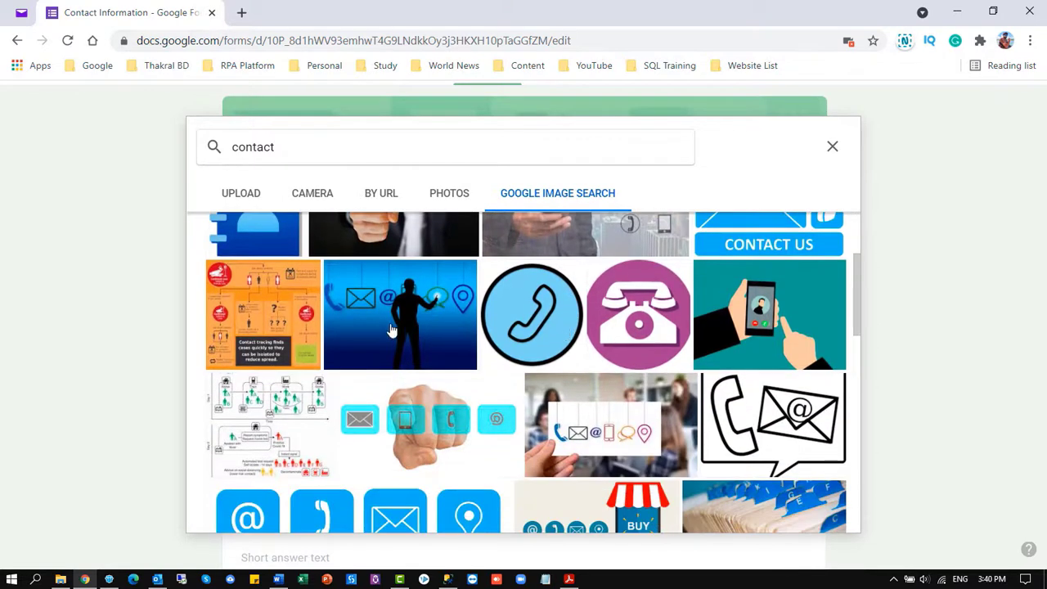
{"action": "left_click", "coordinate": [401, 307]}
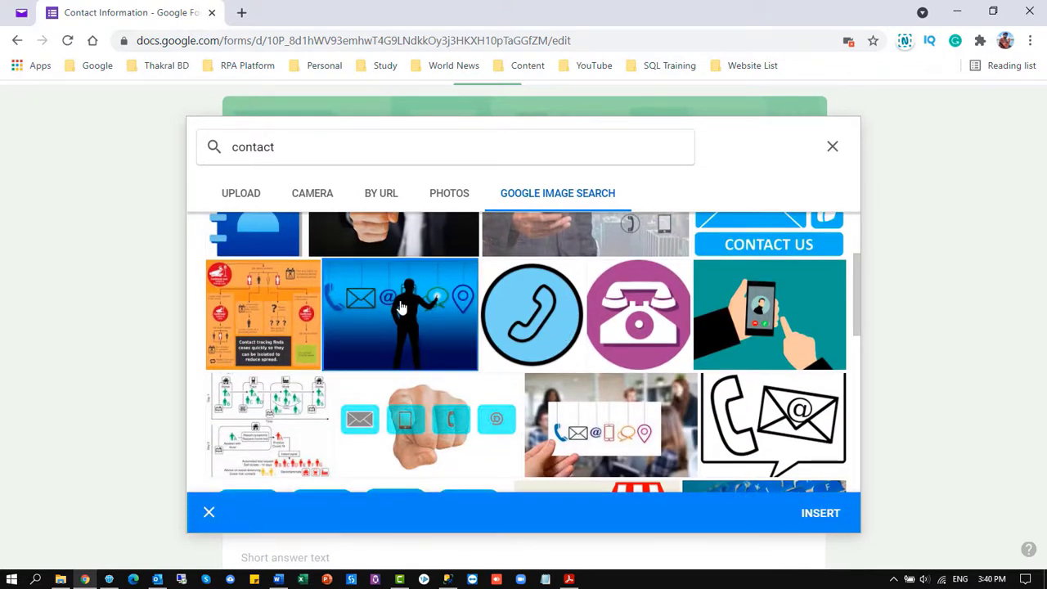
{"action": "left_click", "coordinate": [820, 513]}
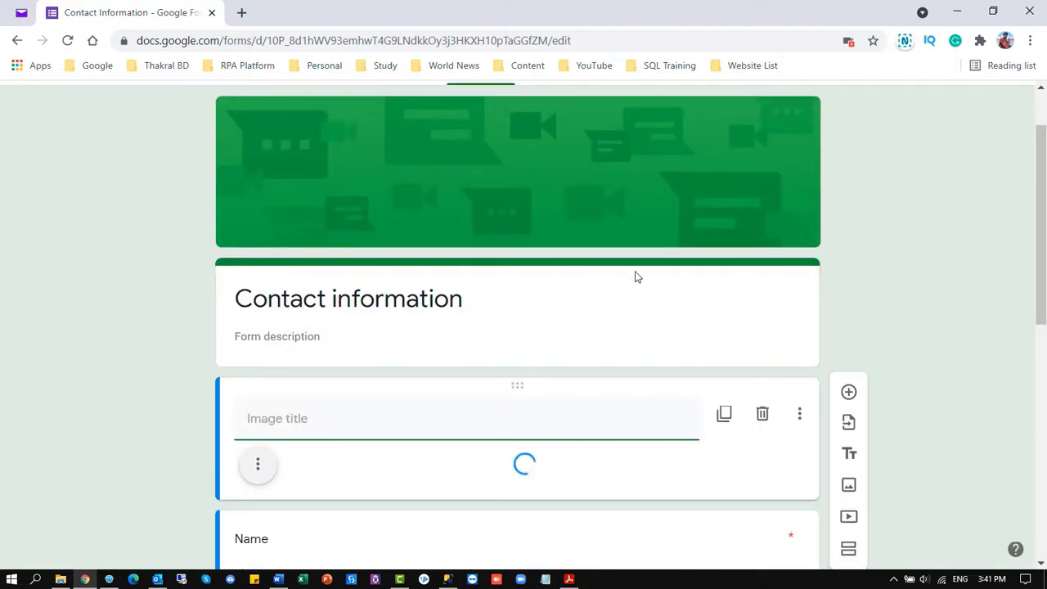
{"action": "scroll", "coordinate": [627, 295], "scroll_direction": "down", "scroll_amount": 4}
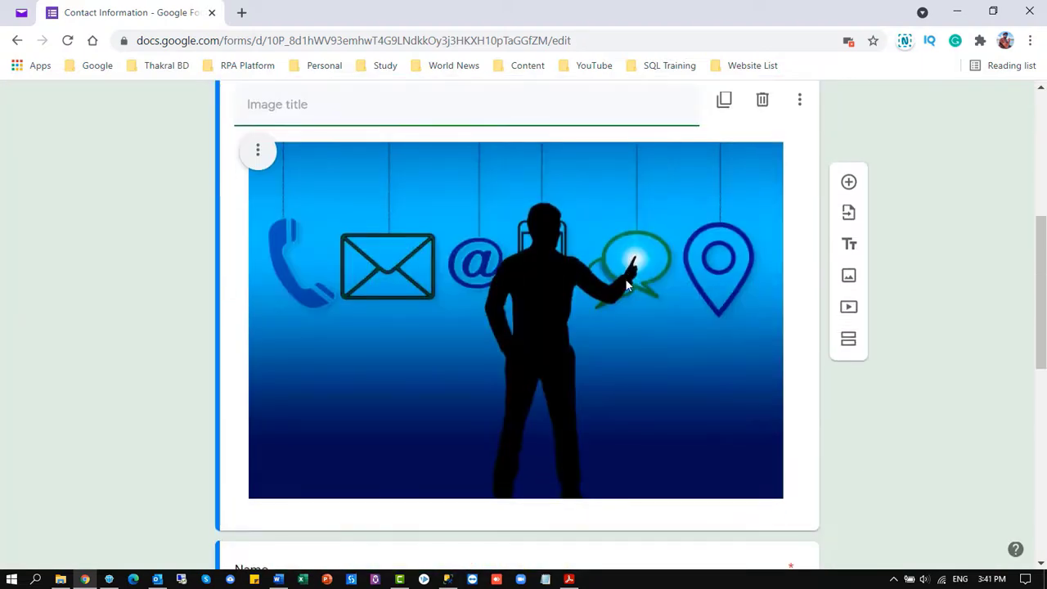
{"action": "scroll", "coordinate": [638, 351], "scroll_direction": "up", "scroll_amount": 2}
{"action": "left_click", "coordinate": [654, 404]}
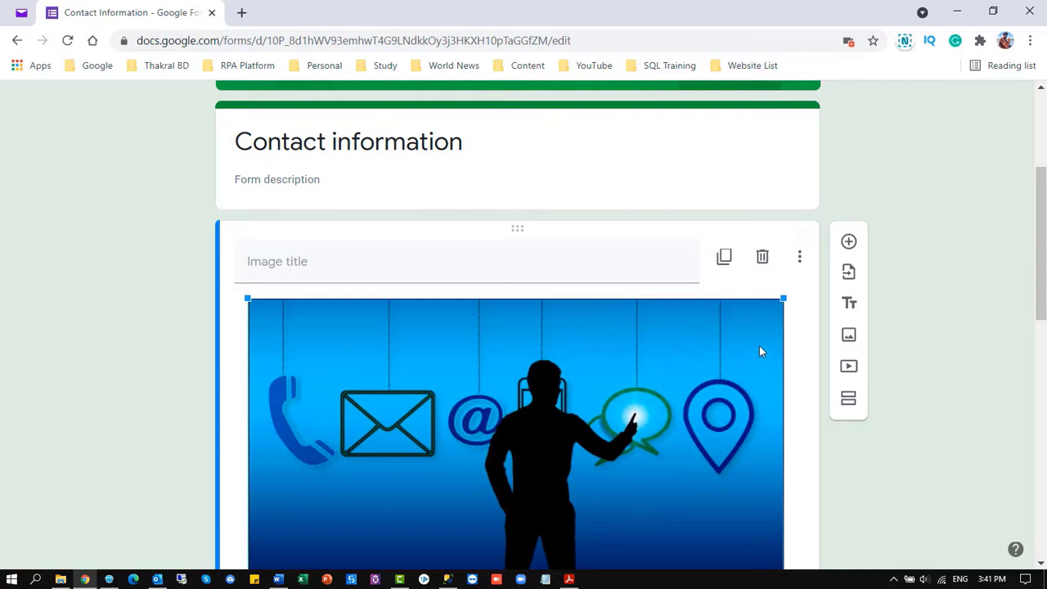
{"action": "left_click", "coordinate": [762, 259]}
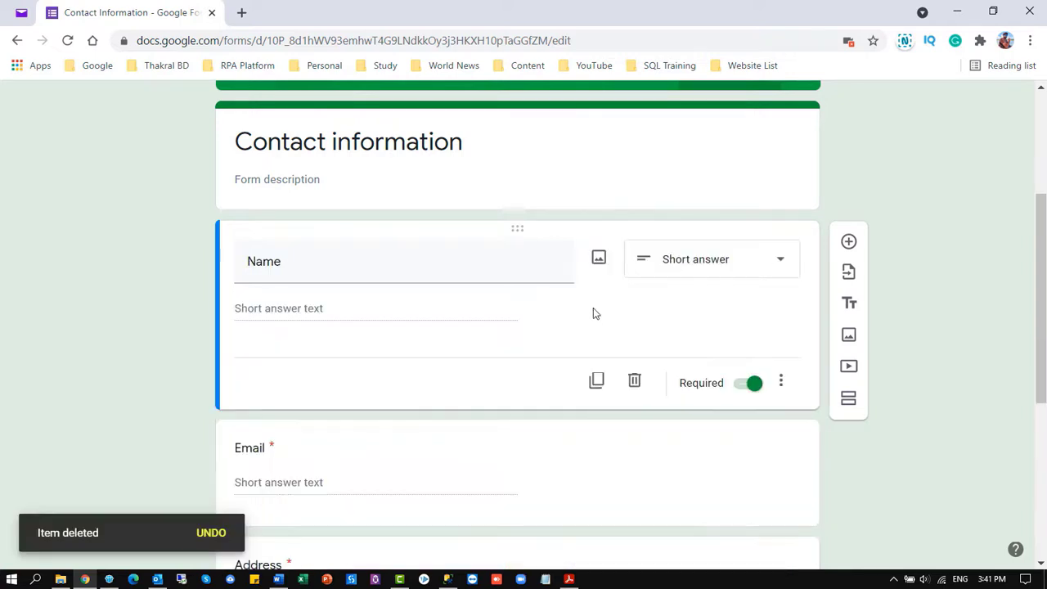
Set the theme colour to orange and insert the coloured-pencils header image
{"action": "scroll", "coordinate": [593, 313], "scroll_direction": "up", "scroll_amount": 3}
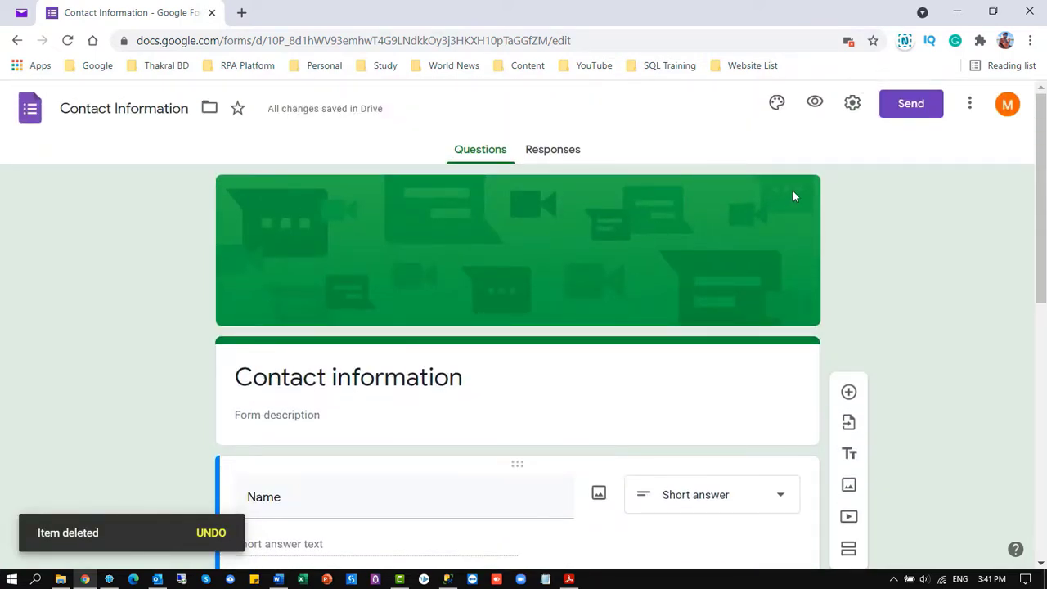
{"action": "right_click", "coordinate": [762, 214]}
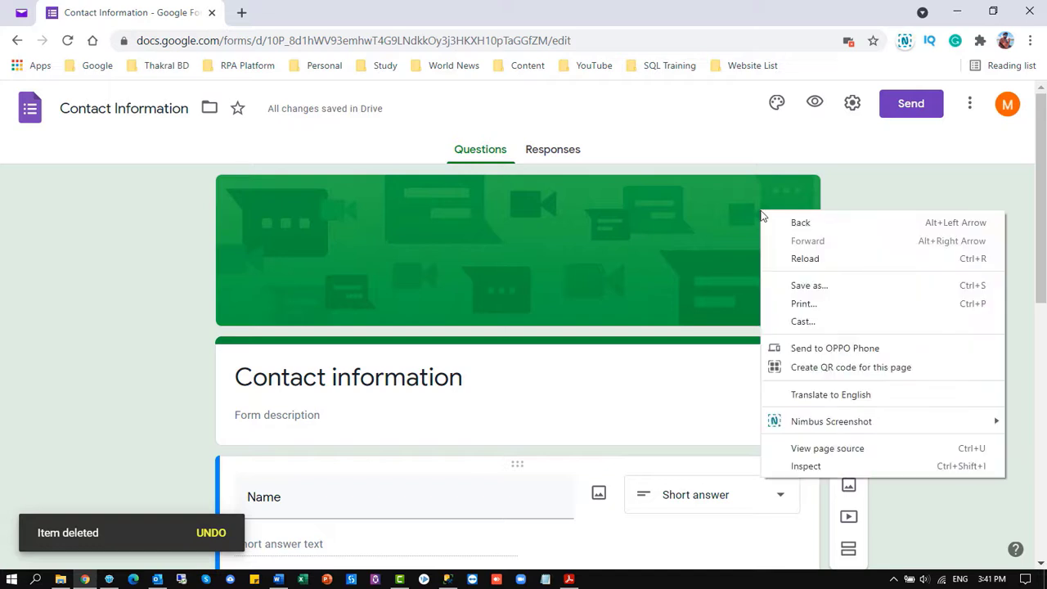
{"action": "left_click", "coordinate": [719, 212]}
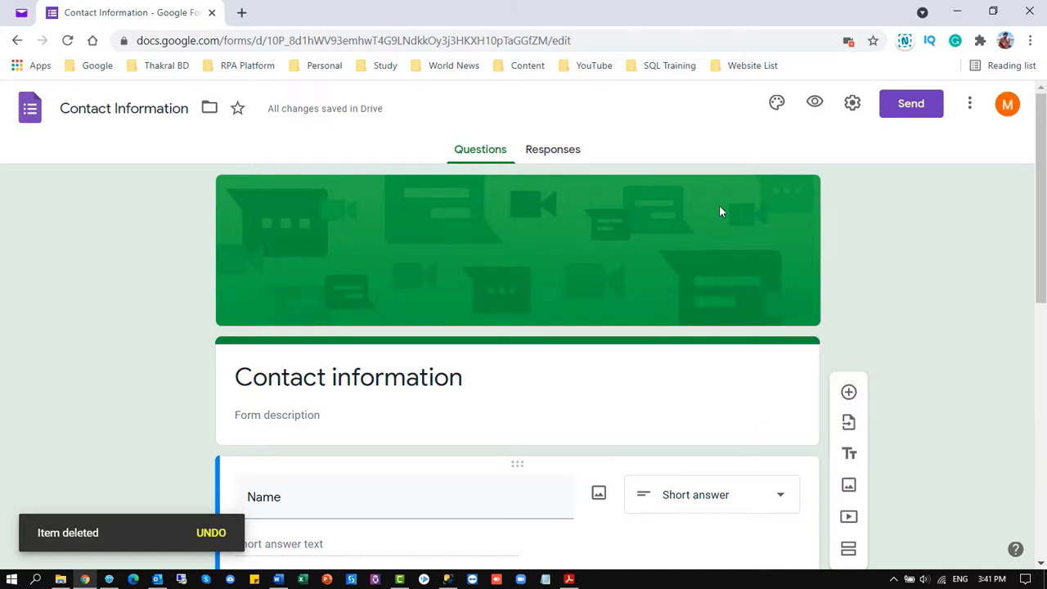
{"action": "left_click", "coordinate": [777, 103]}
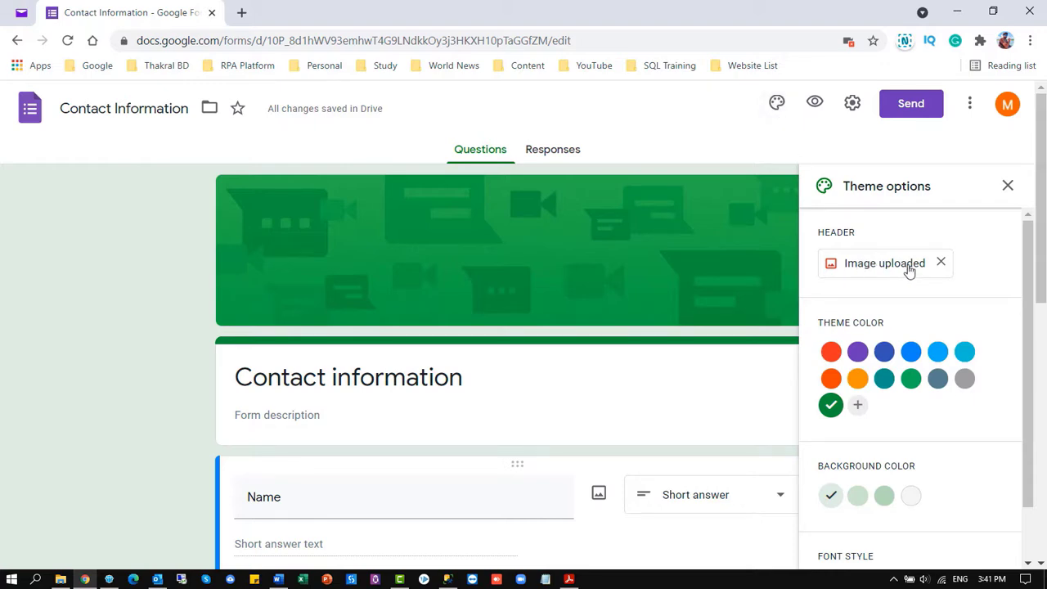
{"action": "left_click", "coordinate": [857, 378]}
{"action": "left_click", "coordinate": [883, 264]}
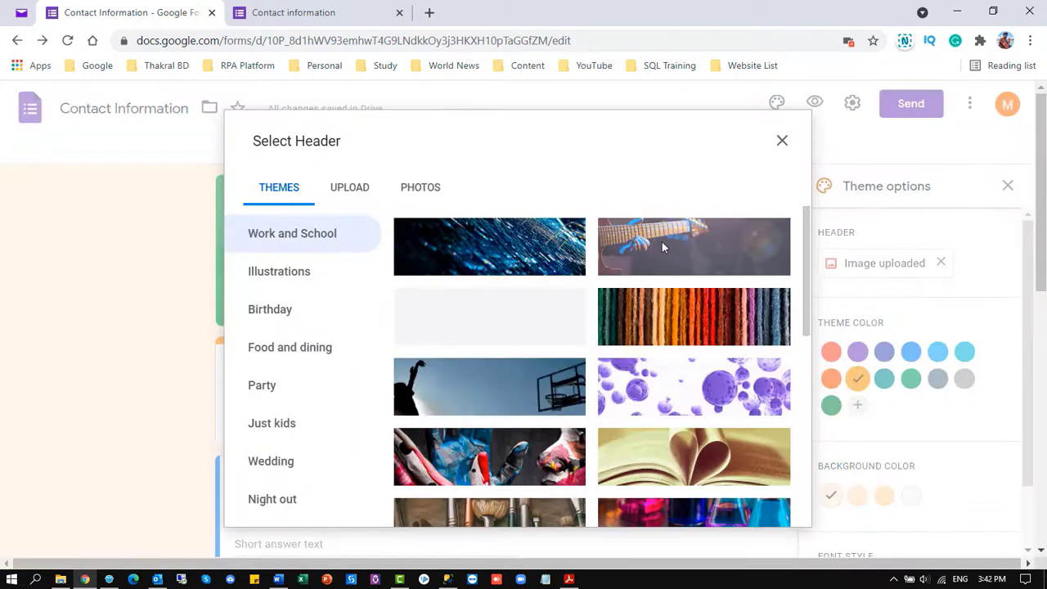
{"action": "scroll", "coordinate": [662, 246], "scroll_direction": "down", "scroll_amount": 3}
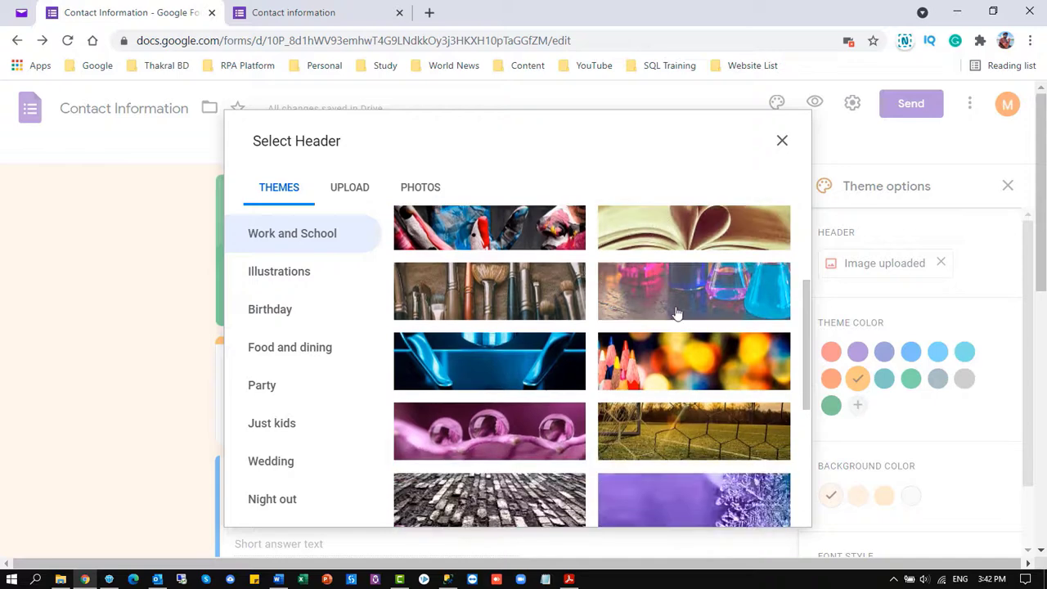
{"action": "left_click", "coordinate": [701, 362]}
{"action": "left_click", "coordinate": [773, 510]}
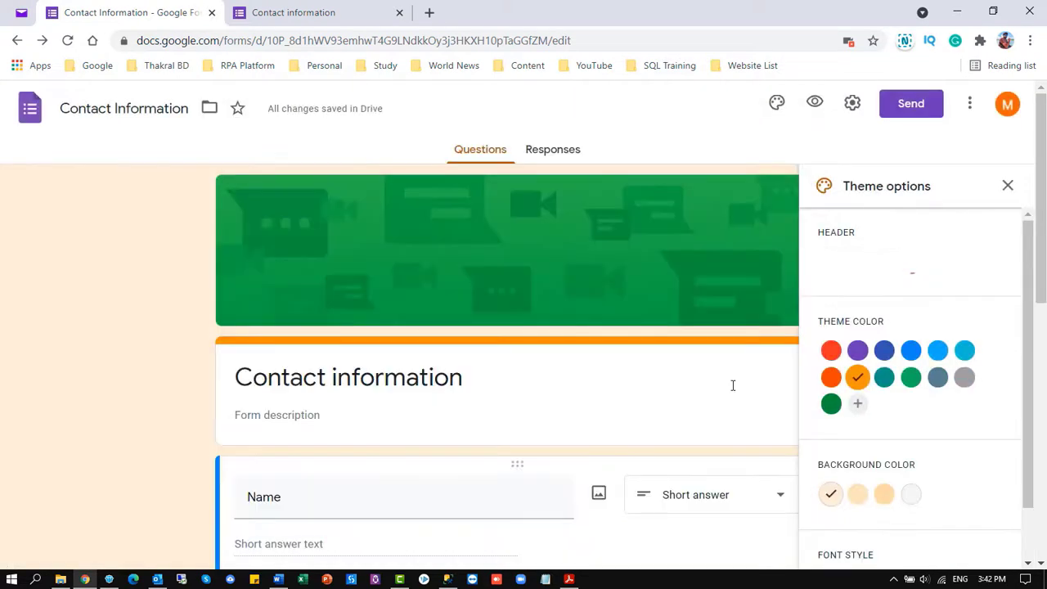
Choose the second peach background shade and the Formal font style, then close theme settings
{"action": "scroll", "coordinate": [927, 351], "scroll_direction": "down", "scroll_amount": 3}
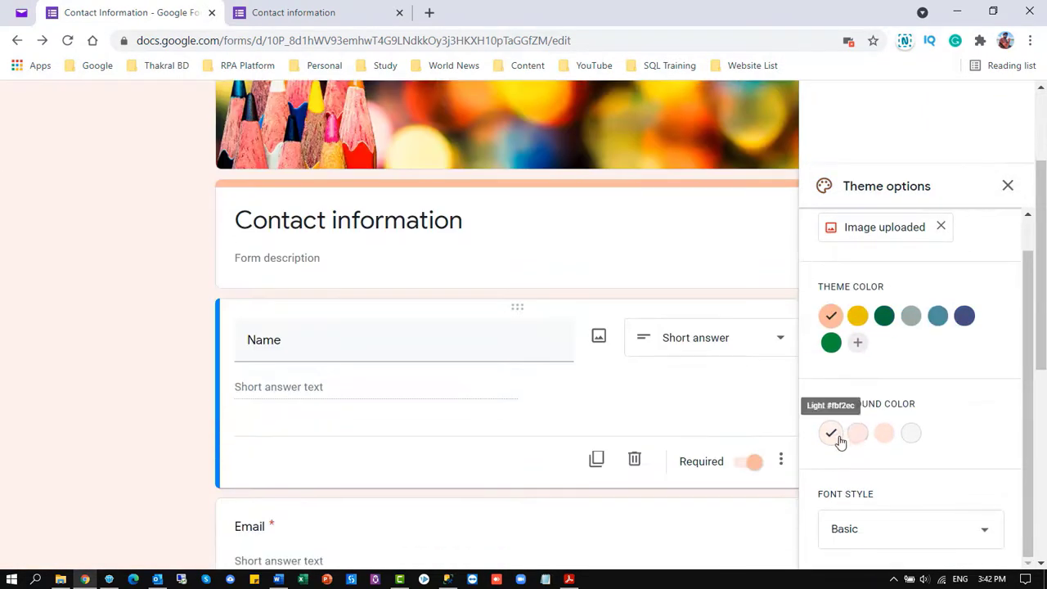
{"action": "left_click", "coordinate": [857, 433]}
{"action": "scroll", "coordinate": [911, 449], "scroll_direction": "down", "scroll_amount": 4}
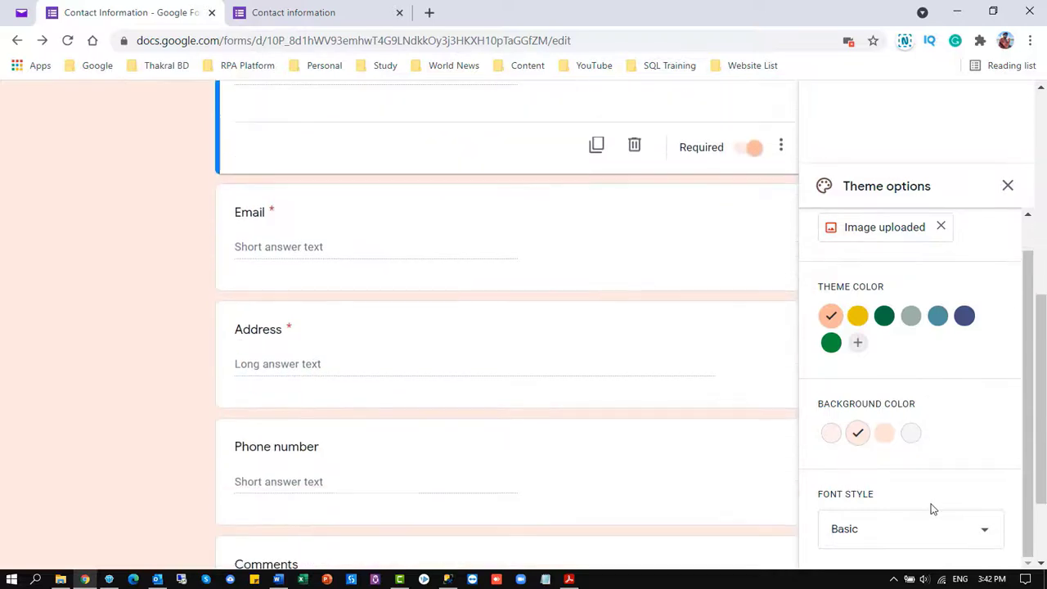
{"action": "left_click", "coordinate": [986, 533]}
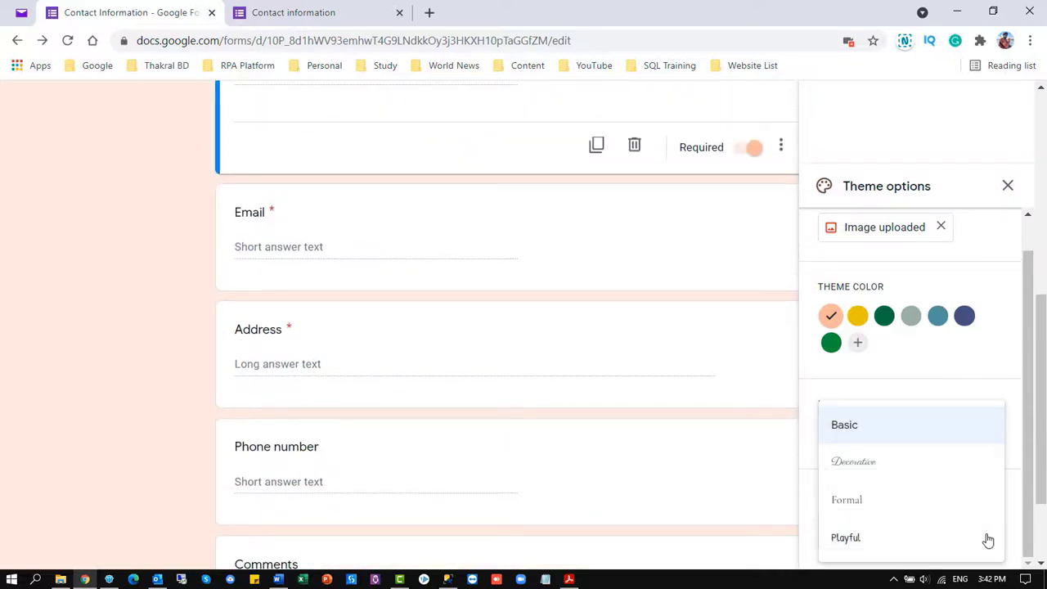
{"action": "left_click", "coordinate": [866, 499]}
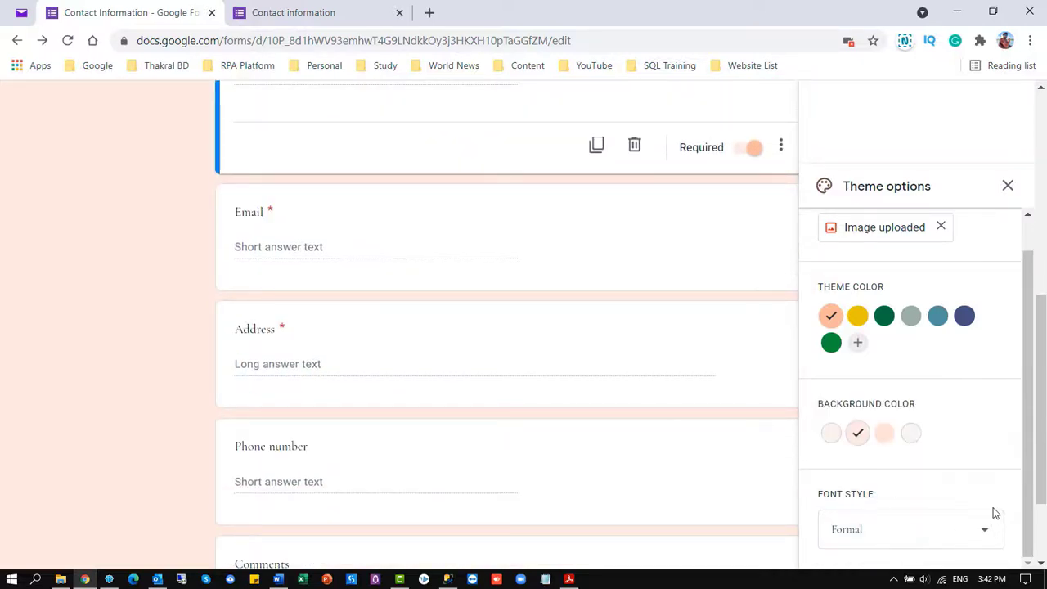
{"action": "scroll", "coordinate": [993, 527], "scroll_direction": "down", "scroll_amount": 2}
{"action": "left_click", "coordinate": [986, 530]}
{"action": "left_click", "coordinate": [844, 387]}
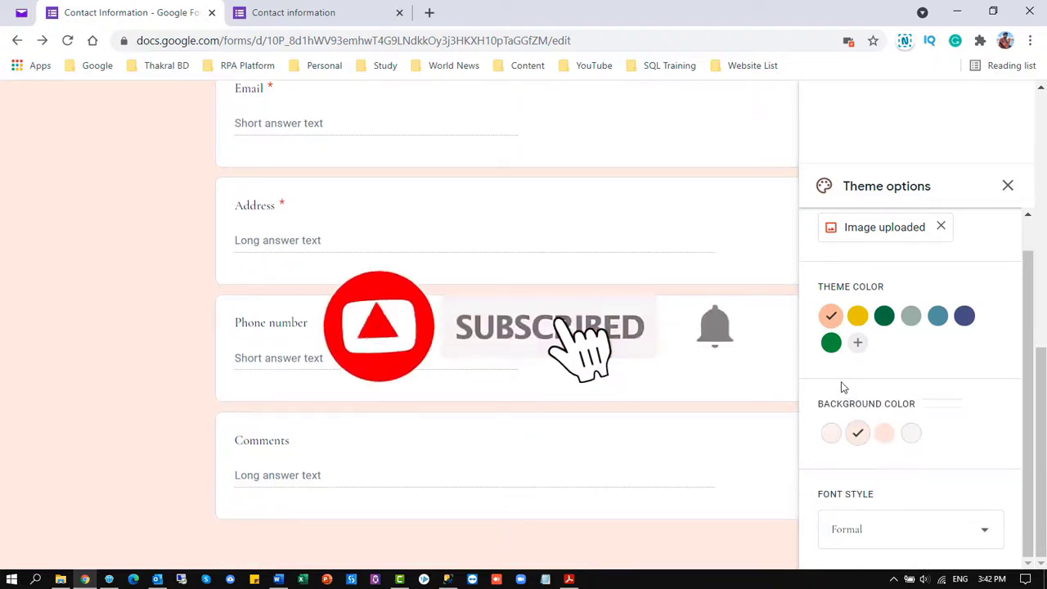
{"action": "scroll", "coordinate": [762, 404], "scroll_direction": "up", "scroll_amount": 6}
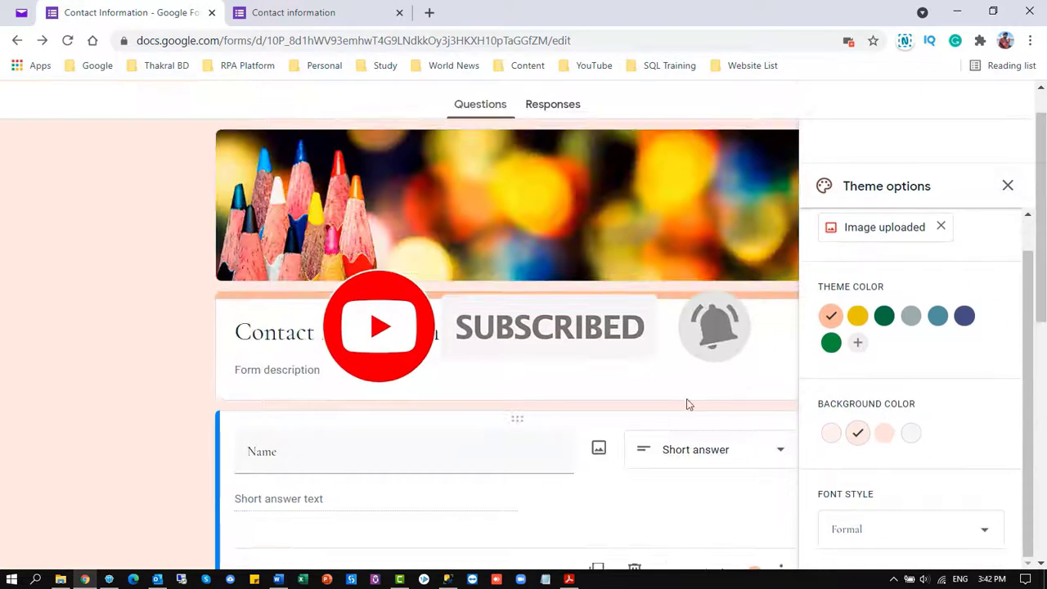
{"action": "scroll", "coordinate": [686, 404], "scroll_direction": "down", "scroll_amount": 3}
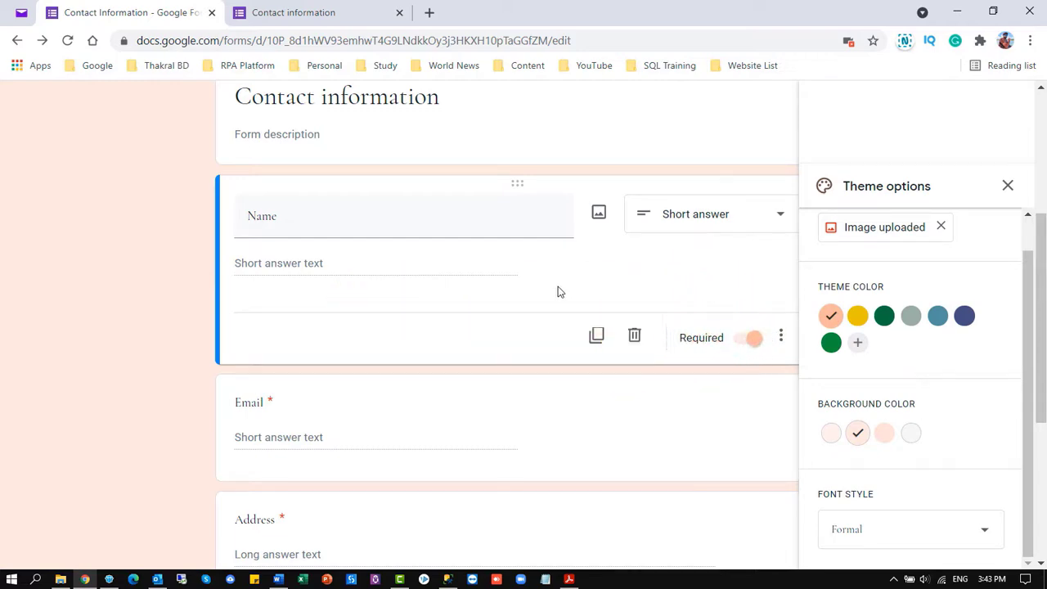
{"action": "left_click", "coordinate": [1007, 186]}
{"action": "scroll", "coordinate": [604, 291], "scroll_direction": "up", "scroll_amount": 4}
Change the form title from Contact information to Contact Details
{"action": "scroll", "coordinate": [602, 287], "scroll_direction": "down", "scroll_amount": 3}
{"action": "scroll", "coordinate": [602, 286], "scroll_direction": "up", "scroll_amount": 3}
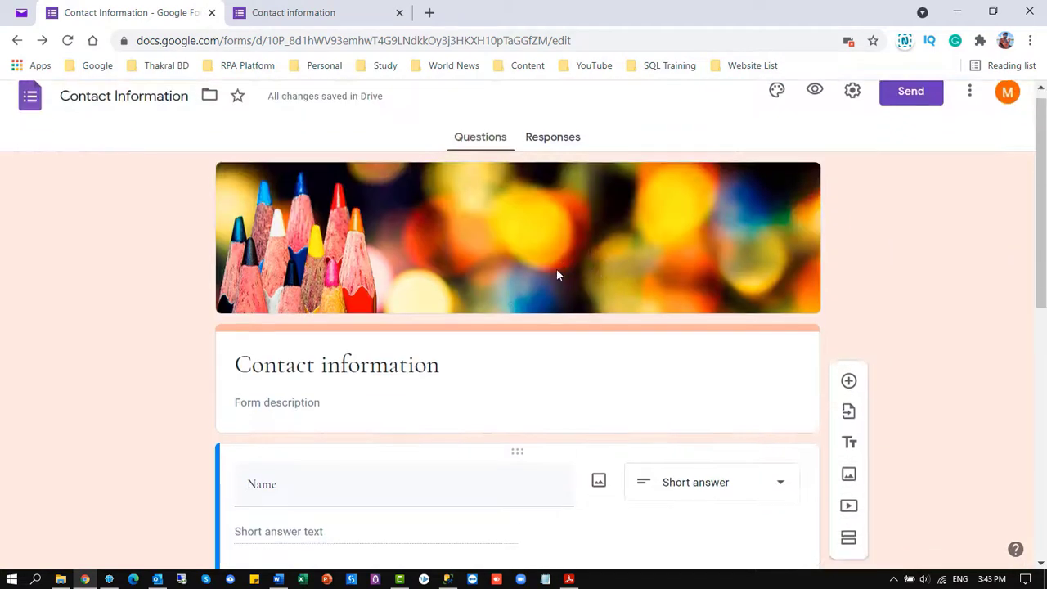
{"action": "scroll", "coordinate": [556, 268], "scroll_direction": "down", "scroll_amount": 3}
{"action": "left_click", "coordinate": [360, 143]}
{"action": "left_click", "coordinate": [360, 143]}
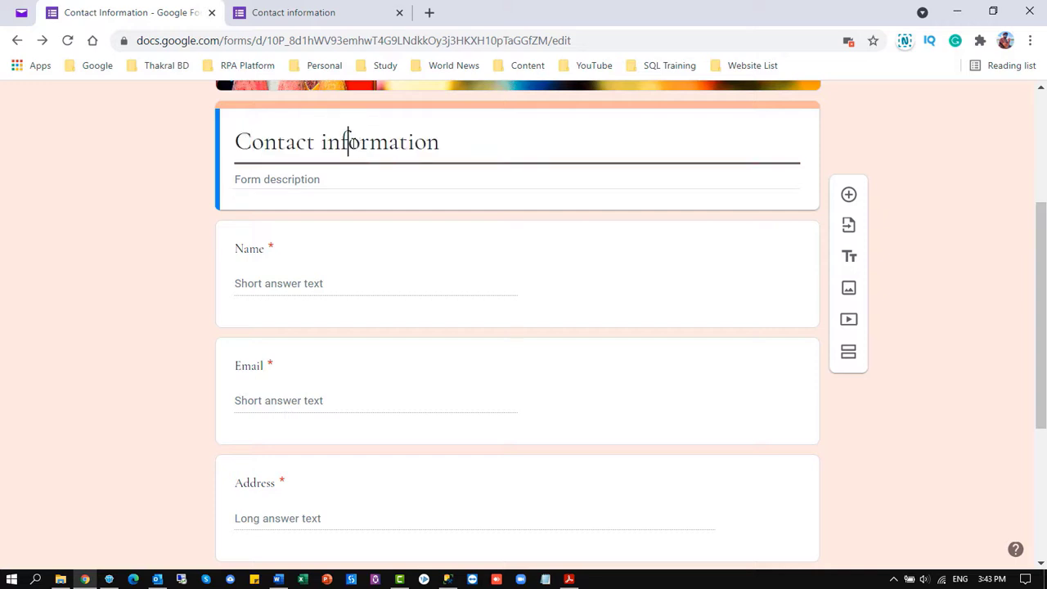
{"action": "left_click_drag", "start_coordinate": [440, 142], "coordinate": [321, 142]}
{"action": "type", "text": "Details"}
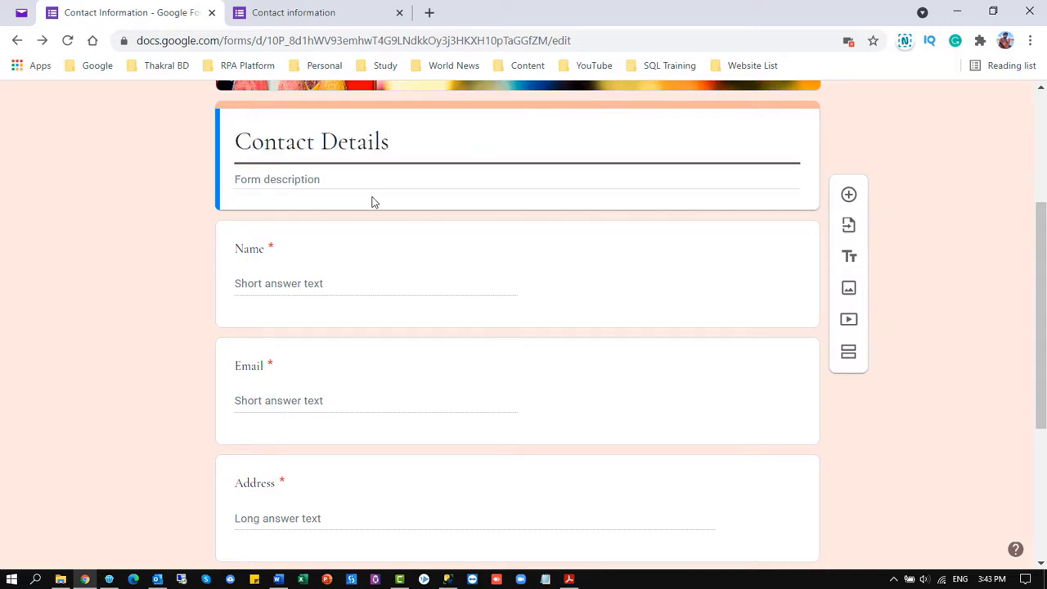
Add the form description 'Please type your Contact Details...'
{"action": "left_click", "coordinate": [297, 180]}
{"action": "type", "text": "t"}
{"action": "key", "text": "BackSpace"}
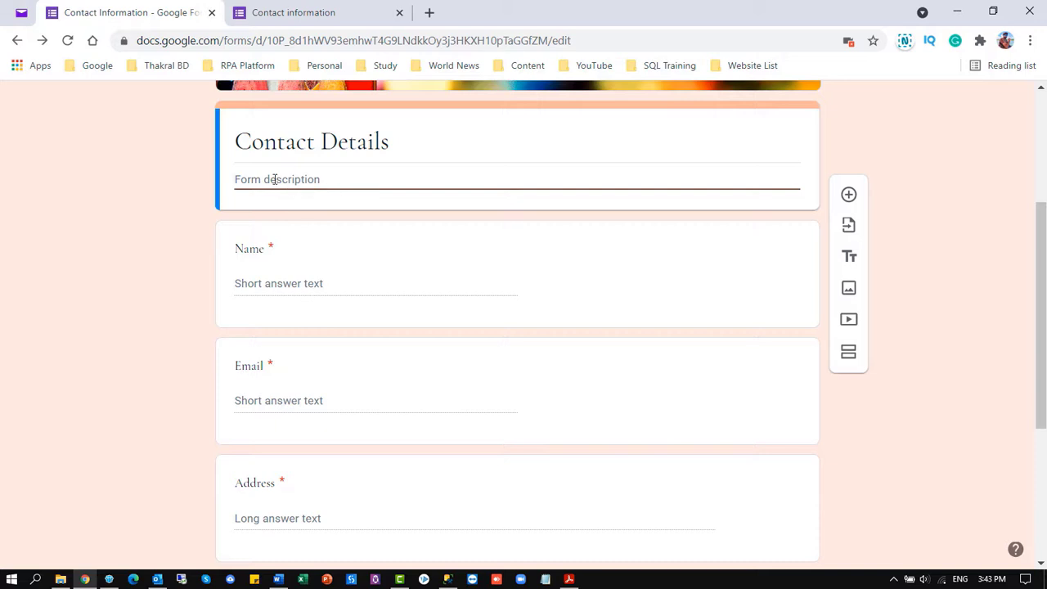
{"action": "type", "text": "Please type your Contact Details..."}
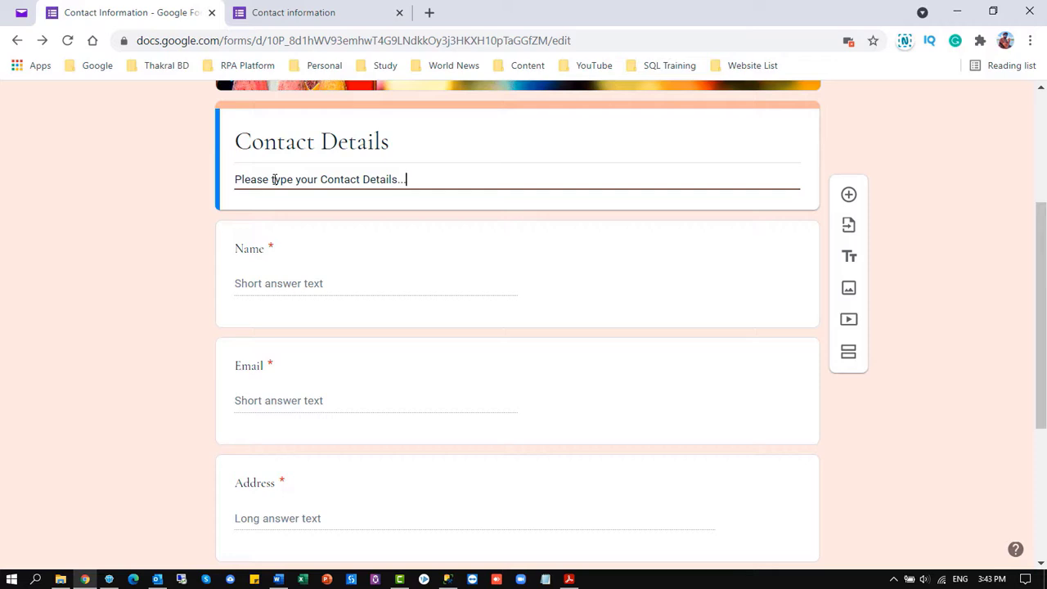
Rename the Name question to Your Name
{"action": "left_click", "coordinate": [271, 283]}
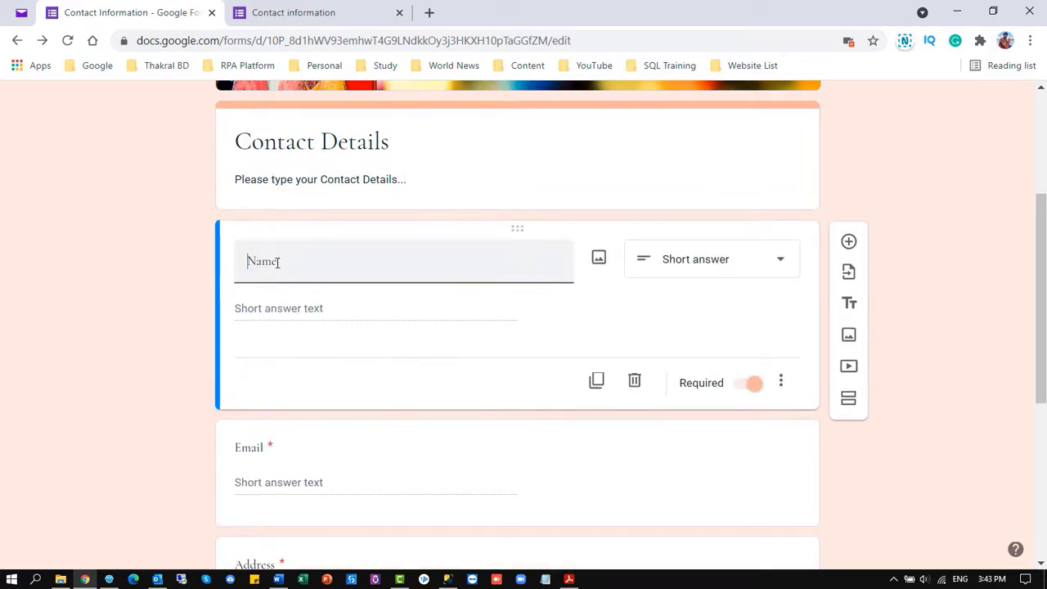
{"action": "type", "text": "Your"}
{"action": "left_click", "coordinate": [780, 268]}
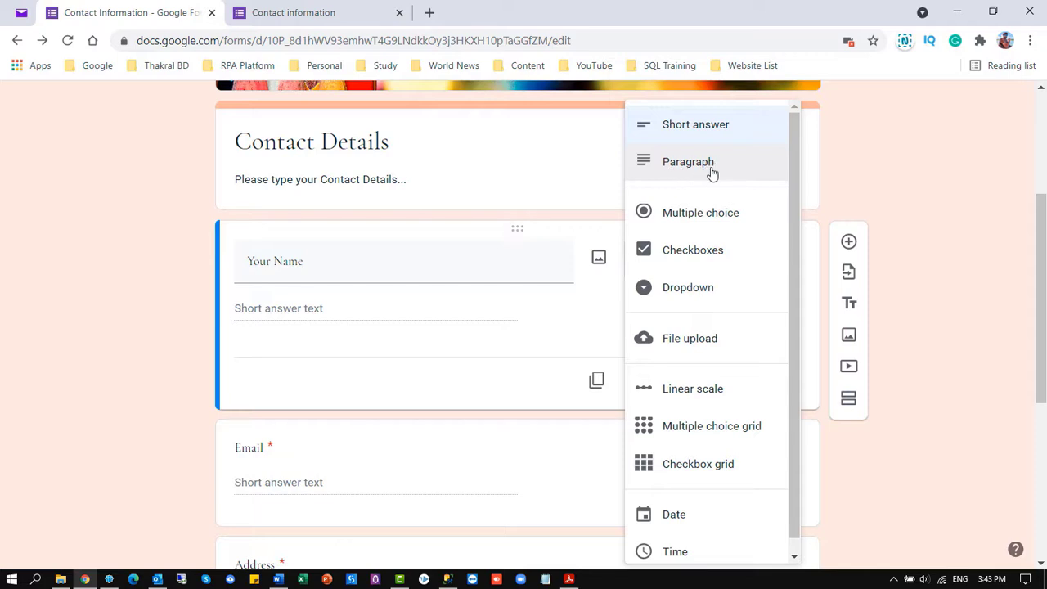
{"action": "scroll", "coordinate": [697, 221], "scroll_direction": "down", "scroll_amount": 1}
{"action": "scroll", "coordinate": [695, 311], "scroll_direction": "down", "scroll_amount": 2}
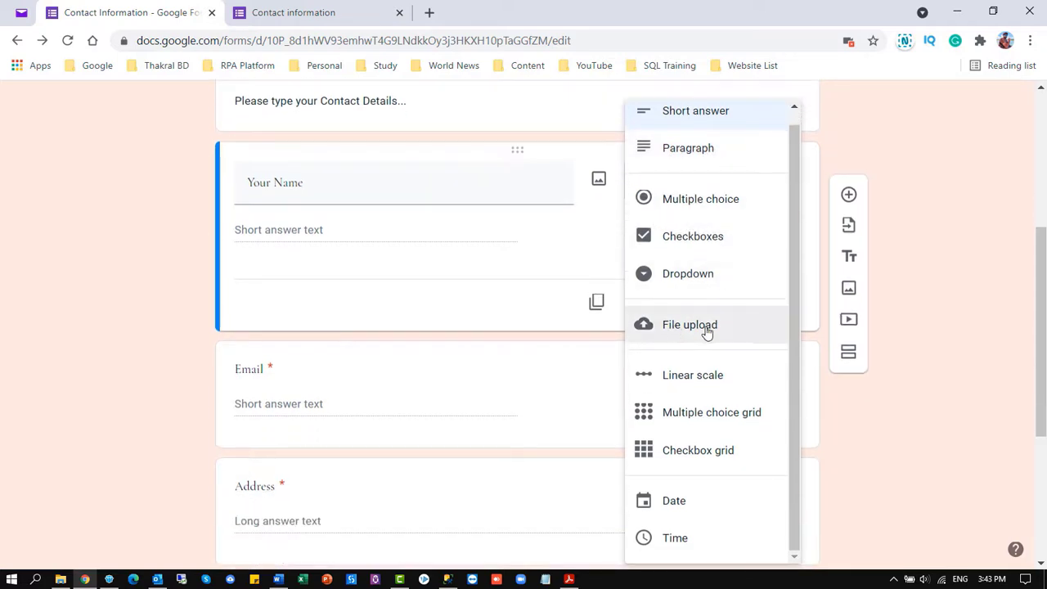
{"action": "left_click", "coordinate": [187, 295]}
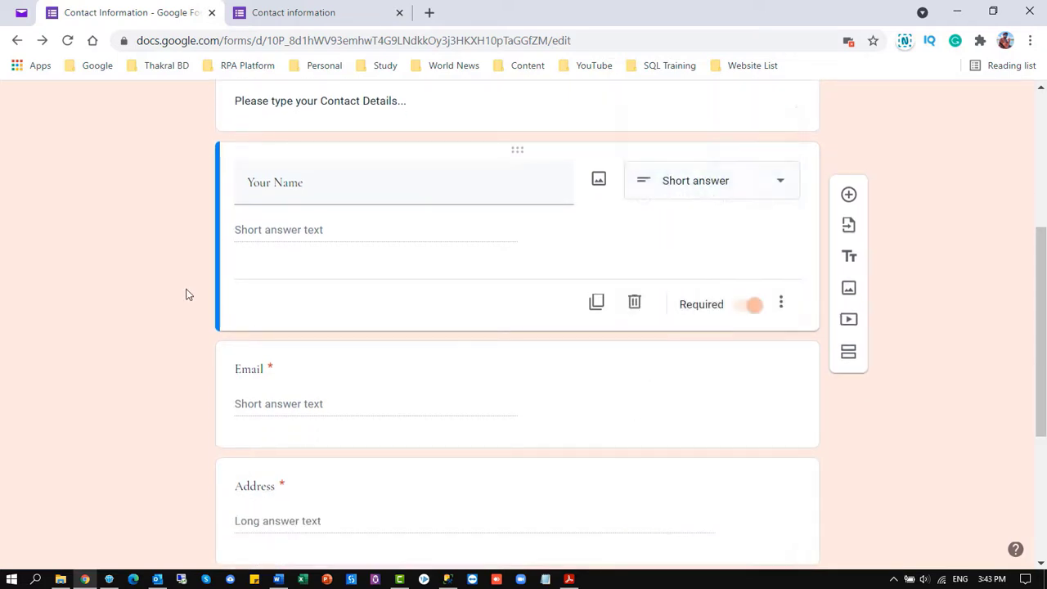
{"action": "left_click", "coordinate": [760, 308]}
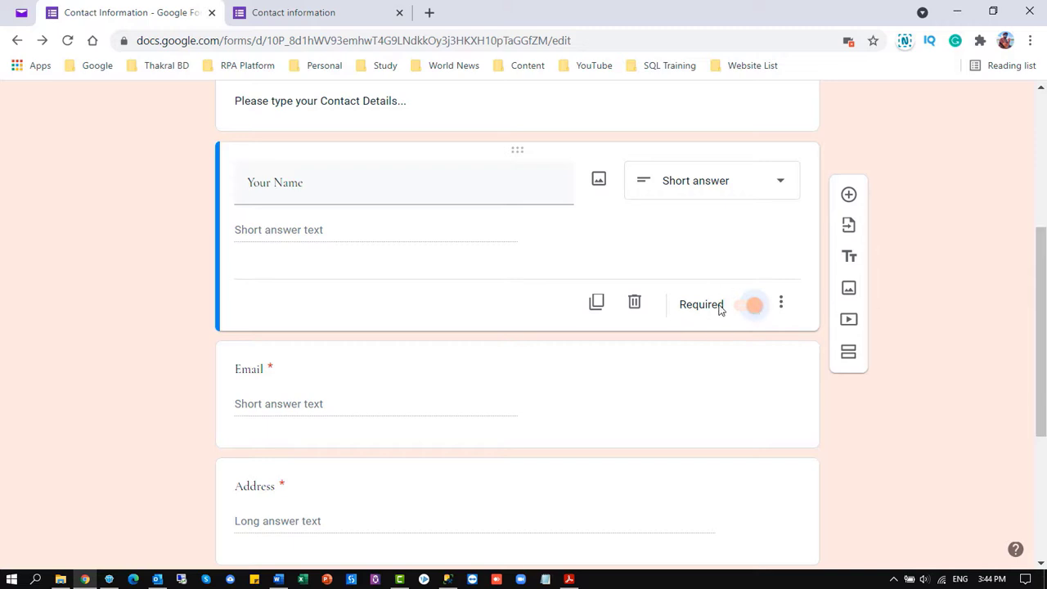
{"action": "left_click", "coordinate": [751, 309]}
{"action": "left_click", "coordinate": [750, 307]}
{"action": "left_click", "coordinate": [781, 304]}
{"action": "left_click", "coordinate": [781, 304]}
{"action": "left_click", "coordinate": [781, 304]}
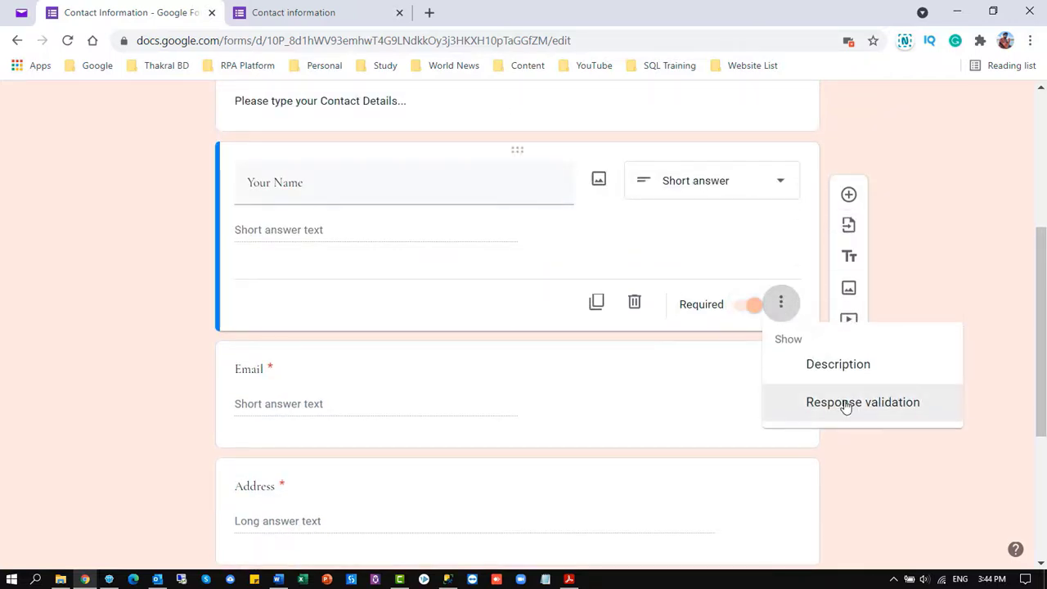
{"action": "left_click", "coordinate": [848, 402]}
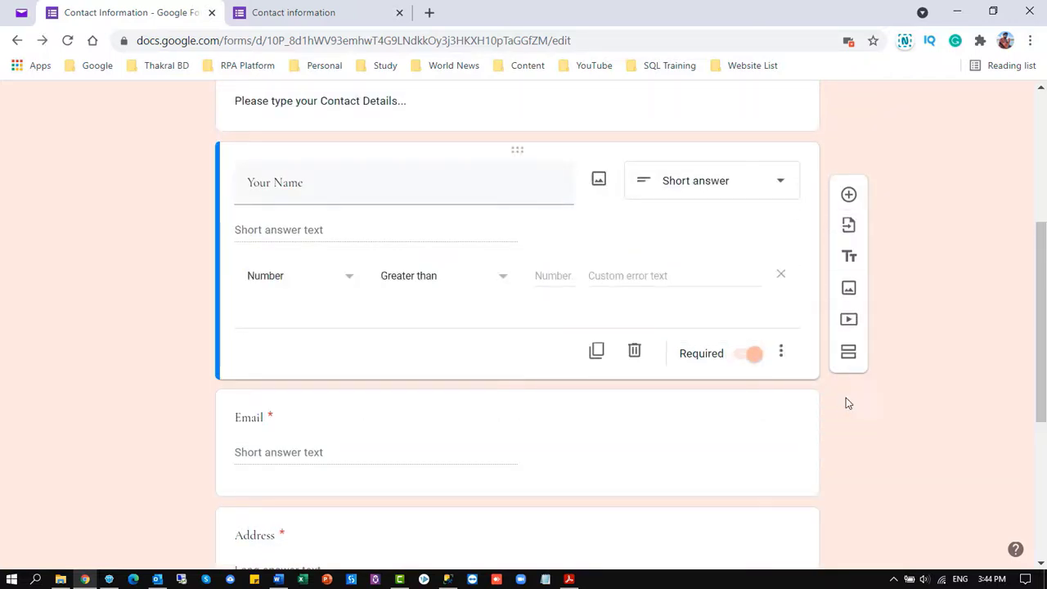
{"action": "left_click", "coordinate": [349, 283]}
{"action": "left_click", "coordinate": [781, 353]}
{"action": "left_click", "coordinate": [781, 353]}
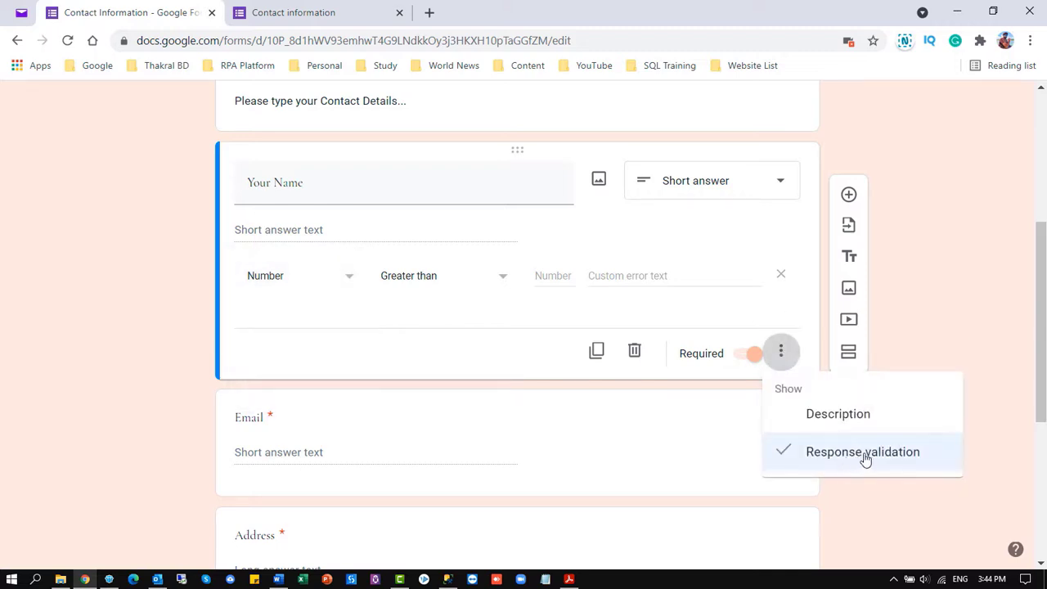
{"action": "left_click", "coordinate": [345, 281]}
{"action": "left_click", "coordinate": [276, 310]}
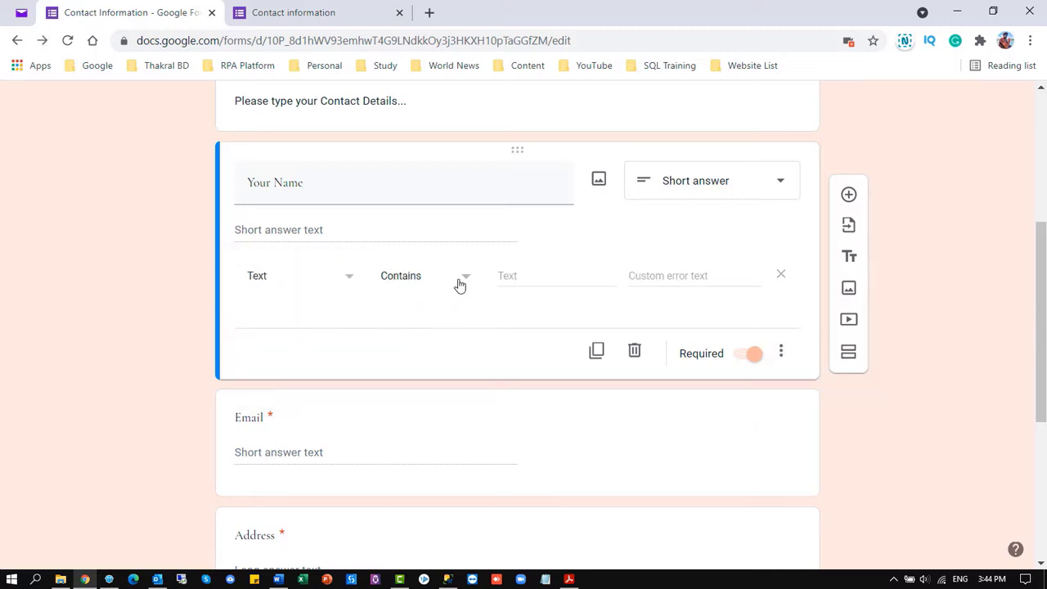
{"action": "left_click", "coordinate": [459, 284]}
{"action": "left_click", "coordinate": [446, 283]}
{"action": "scroll", "coordinate": [736, 327], "scroll_direction": "up", "scroll_amount": 1}
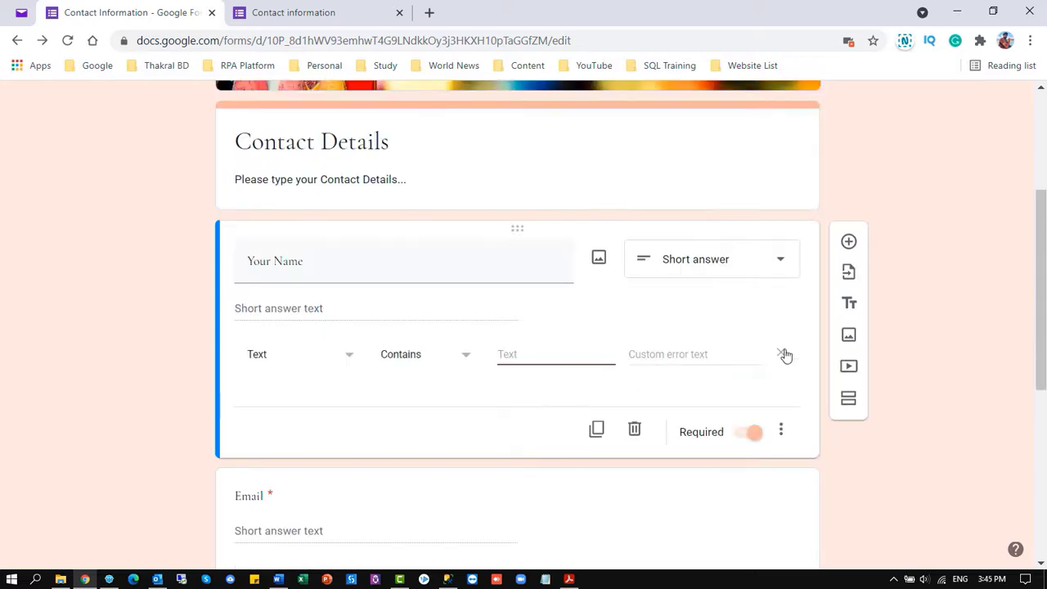
{"action": "left_click", "coordinate": [784, 354]}
{"action": "scroll", "coordinate": [500, 312], "scroll_direction": "down", "scroll_amount": 2}
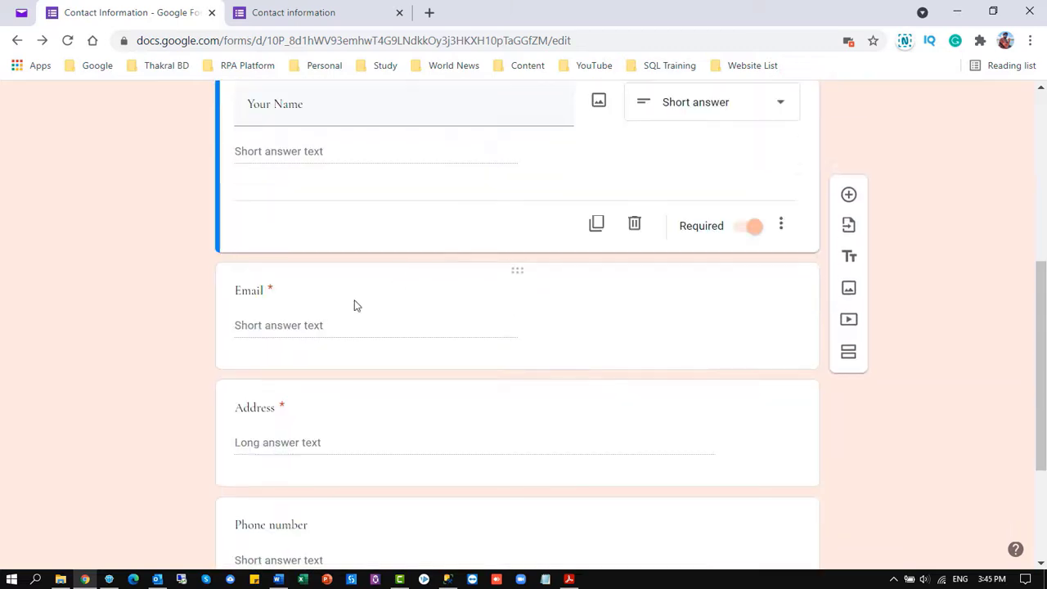
{"action": "left_click", "coordinate": [296, 327]}
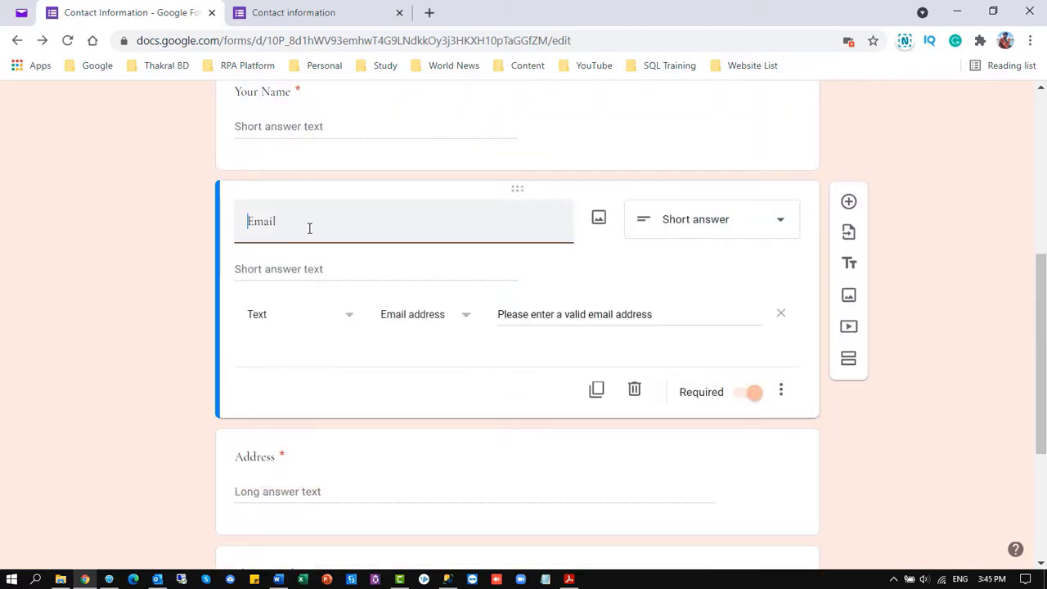
{"action": "left_click", "coordinate": [350, 314]}
{"action": "scroll", "coordinate": [315, 346], "scroll_direction": "down", "scroll_amount": 1}
{"action": "left_click", "coordinate": [376, 295]}
{"action": "left_click", "coordinate": [458, 239]}
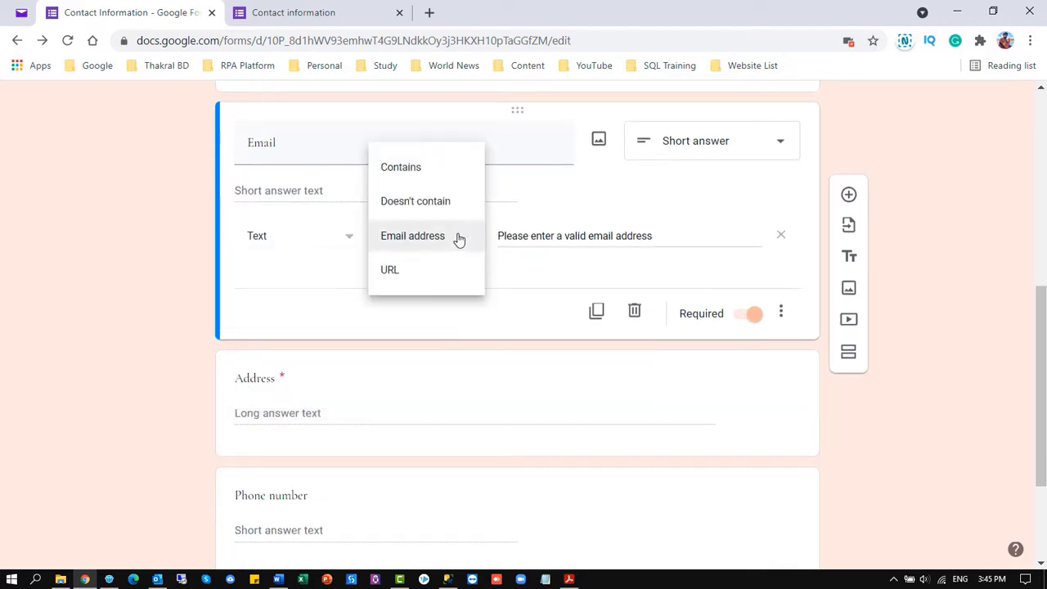
{"action": "left_click", "coordinate": [459, 237]}
{"action": "left_click", "coordinate": [587, 317]}
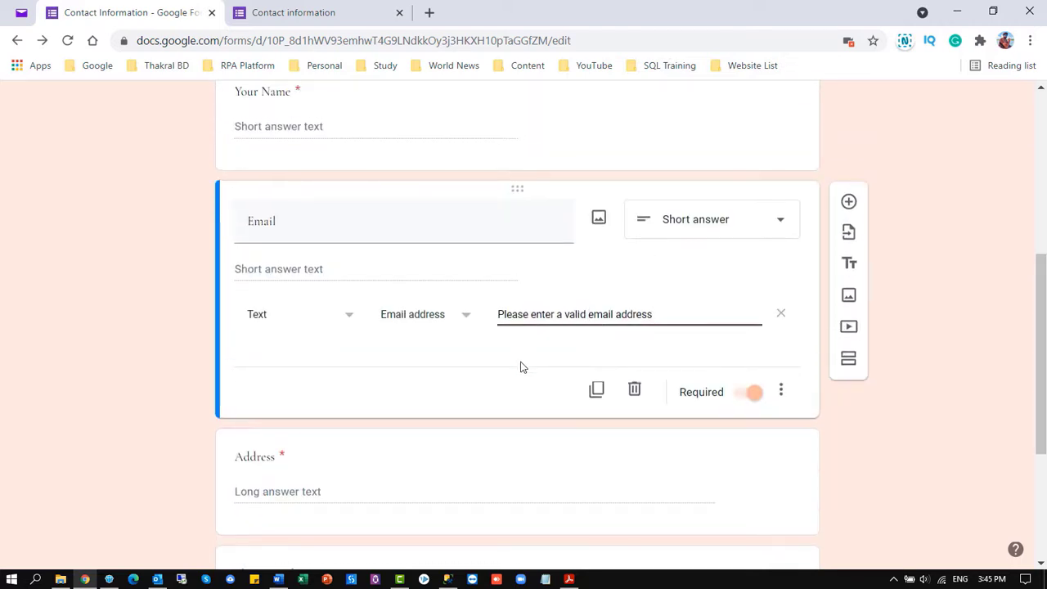
{"action": "scroll", "coordinate": [520, 367], "scroll_direction": "up", "scroll_amount": 1}
{"action": "left_click_drag", "start_coordinate": [658, 391], "coordinate": [493, 398]}
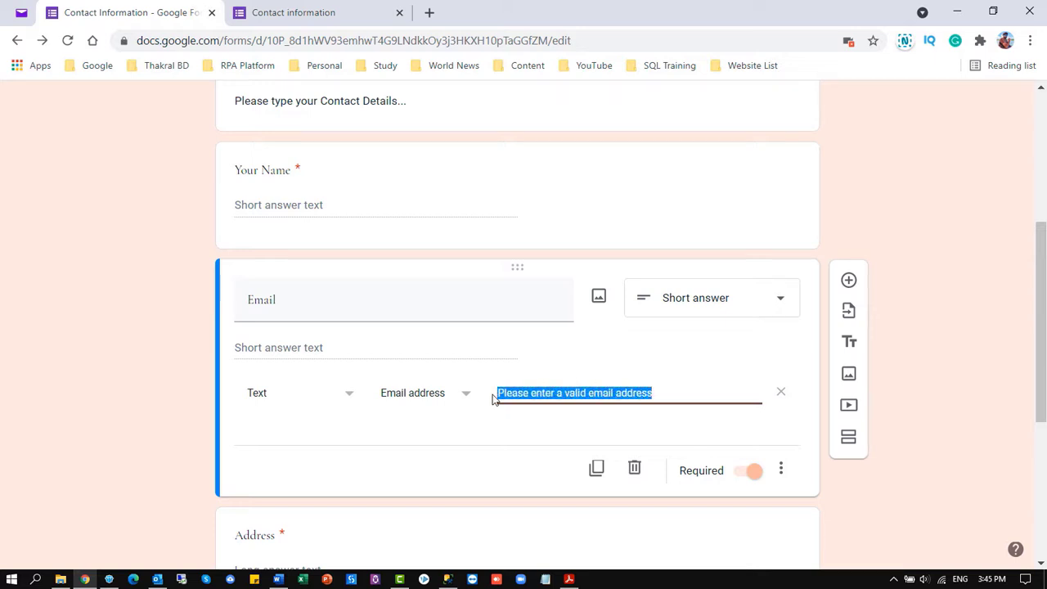
{"action": "left_click", "coordinate": [671, 384]}
{"action": "scroll", "coordinate": [575, 369], "scroll_direction": "down", "scroll_amount": 2}
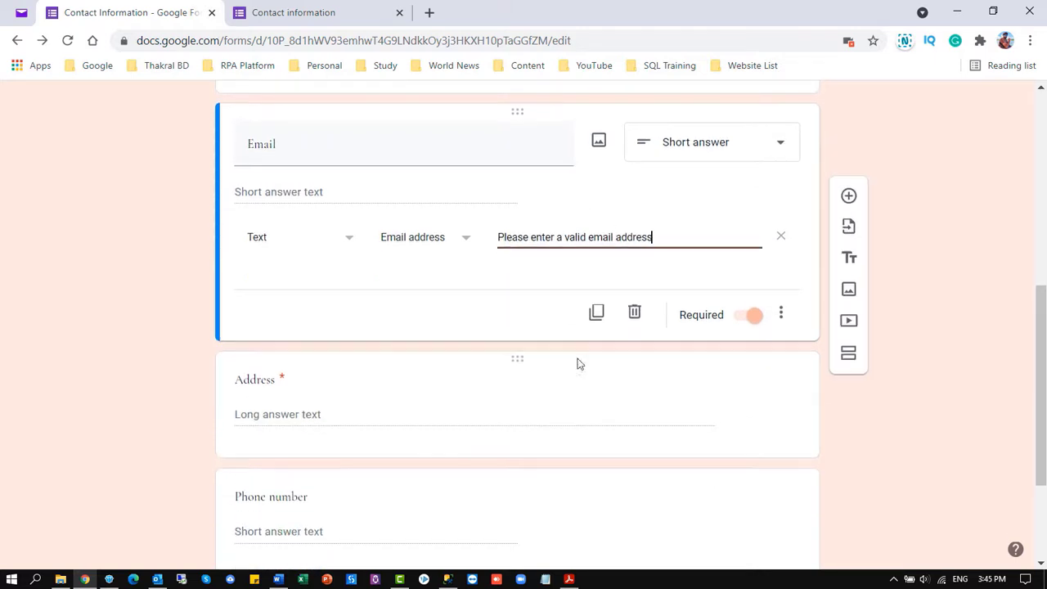
{"action": "scroll", "coordinate": [579, 363], "scroll_direction": "up", "scroll_amount": 2}
{"action": "left_click", "coordinate": [598, 296]}
{"action": "left_click", "coordinate": [474, 196]}
{"action": "left_click", "coordinate": [563, 199]}
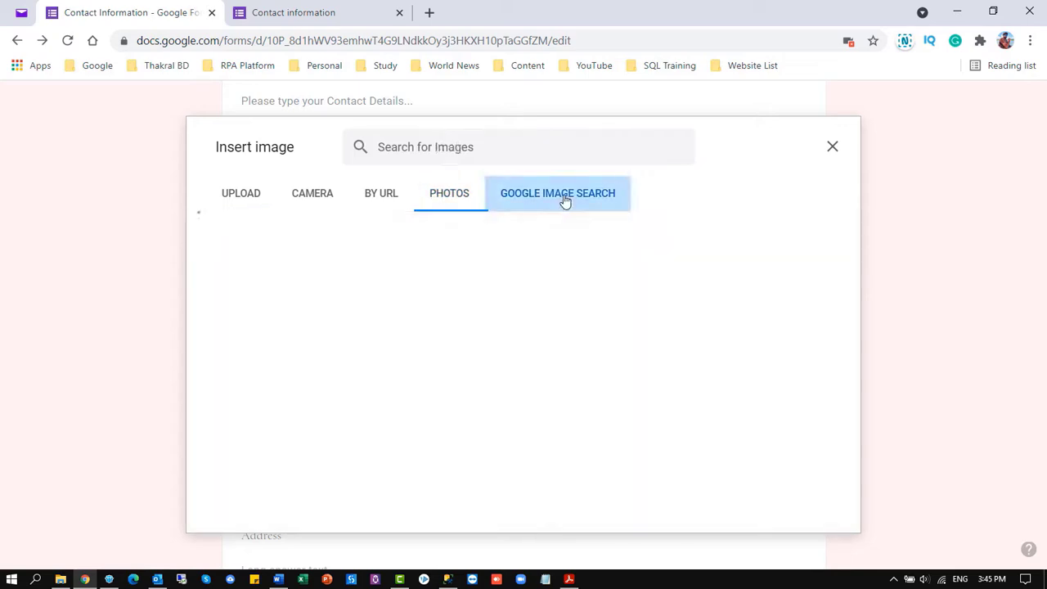
{"action": "left_click", "coordinate": [500, 152]}
{"action": "type", "text": "s"}
{"action": "key", "text": "Return"}
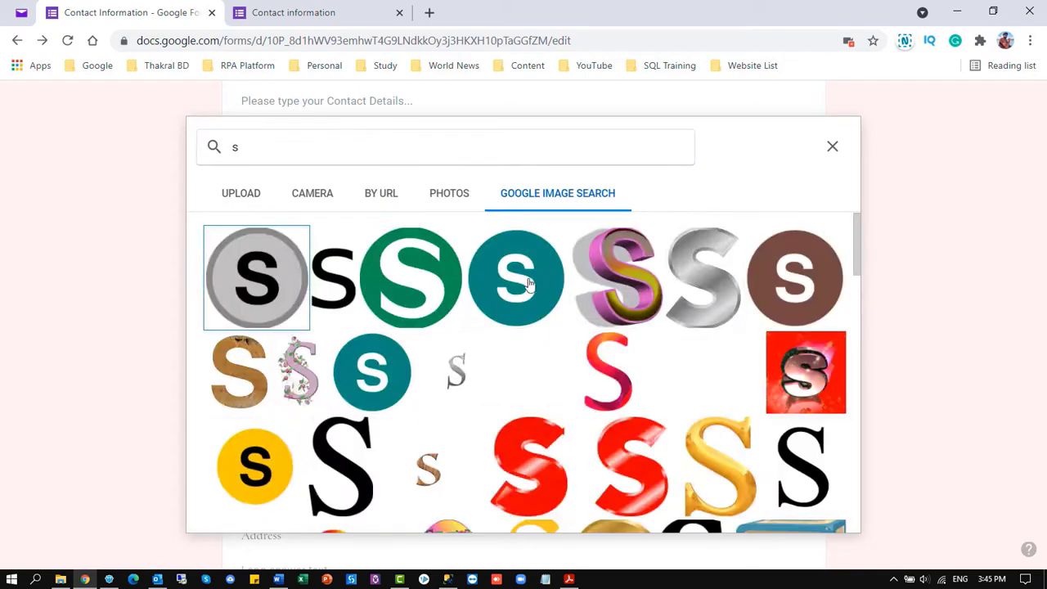
{"action": "scroll", "coordinate": [532, 327], "scroll_direction": "down", "scroll_amount": 8}
{"action": "left_click", "coordinate": [834, 147]}
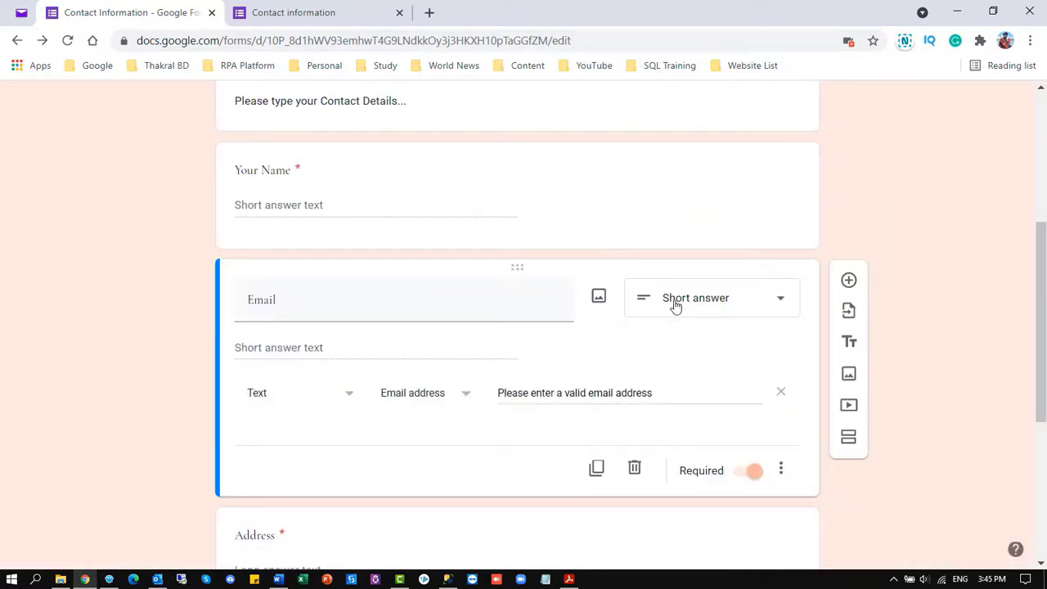
{"action": "scroll", "coordinate": [527, 360], "scroll_direction": "down", "scroll_amount": 3}
Rename the Address question to Current Address, keeping its paragraph type
{"action": "left_click", "coordinate": [262, 301]}
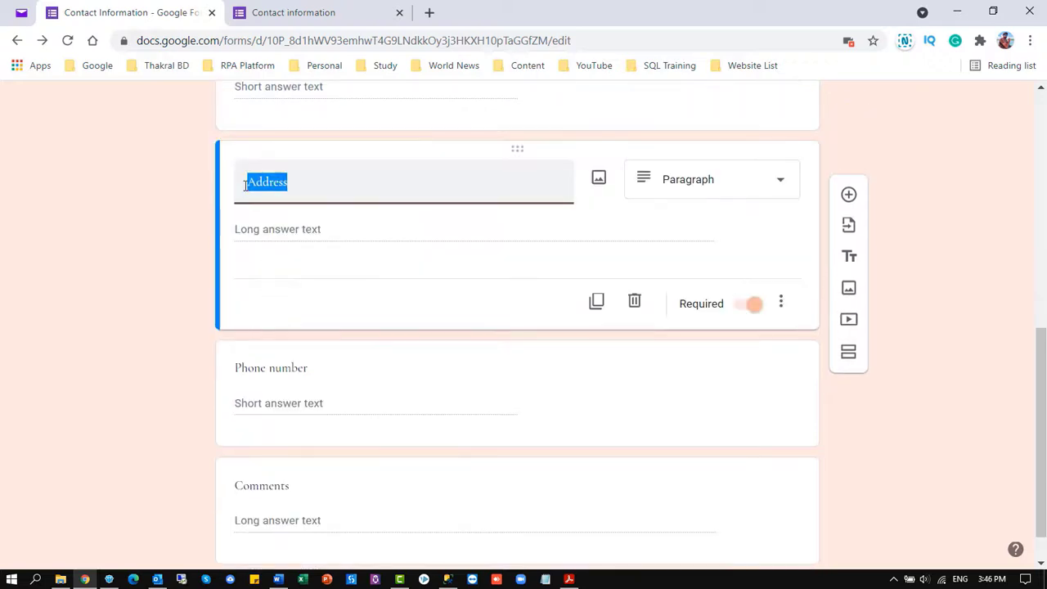
{"action": "left_click", "coordinate": [269, 201]}
{"action": "type", "text": "Current"}
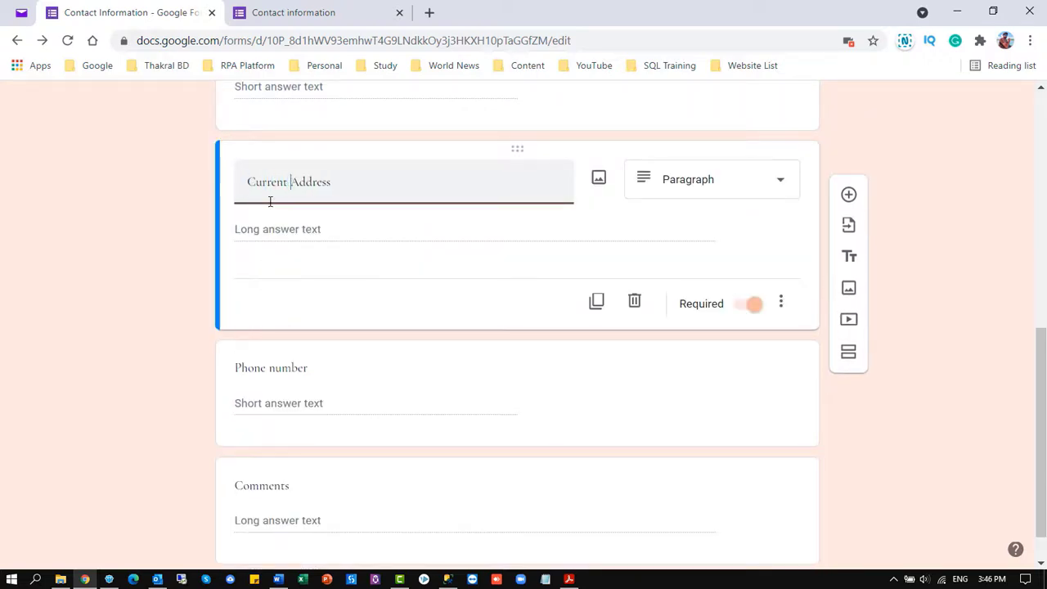
{"action": "left_click", "coordinate": [779, 181]}
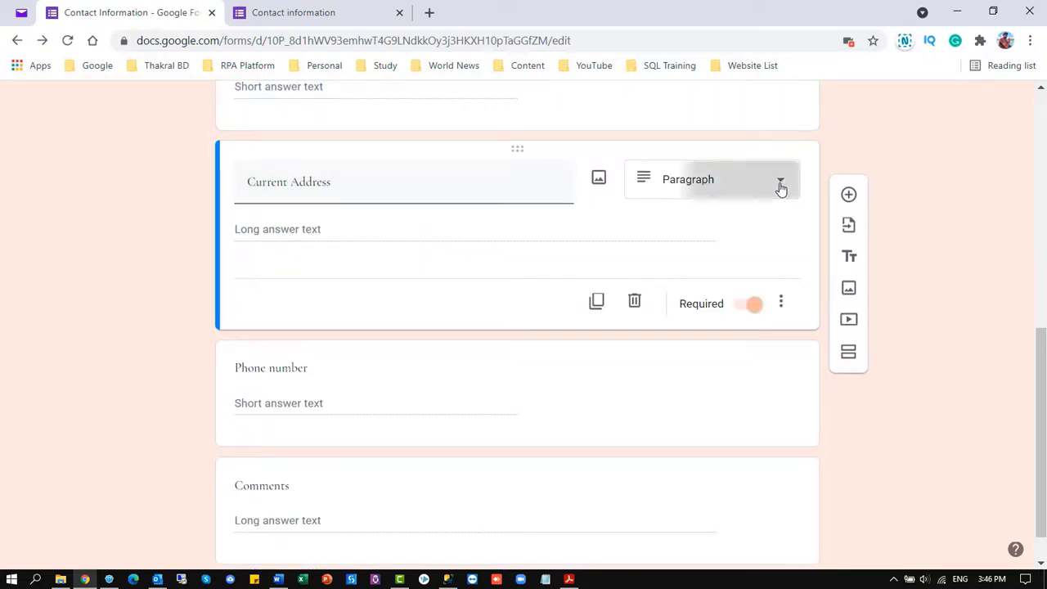
{"action": "left_click", "coordinate": [184, 226]}
Make the Current Address question optional
{"action": "scroll", "coordinate": [319, 234], "scroll_direction": "up", "scroll_amount": 3}
{"action": "left_click", "coordinate": [480, 320]}
{"action": "scroll", "coordinate": [420, 341], "scroll_direction": "down", "scroll_amount": 3}
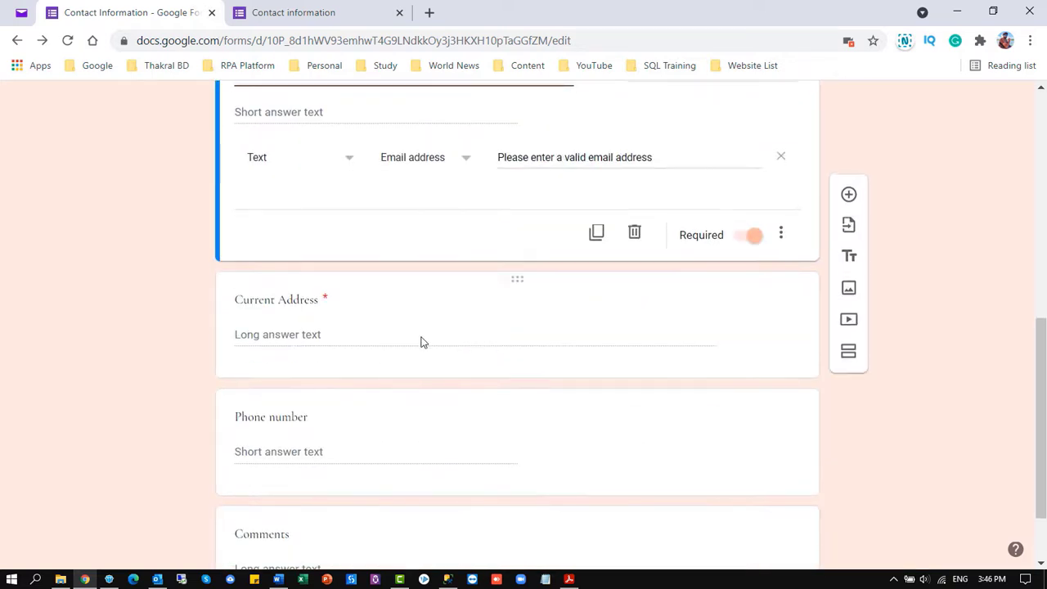
{"action": "left_click", "coordinate": [420, 341]}
{"action": "left_click", "coordinate": [750, 303]}
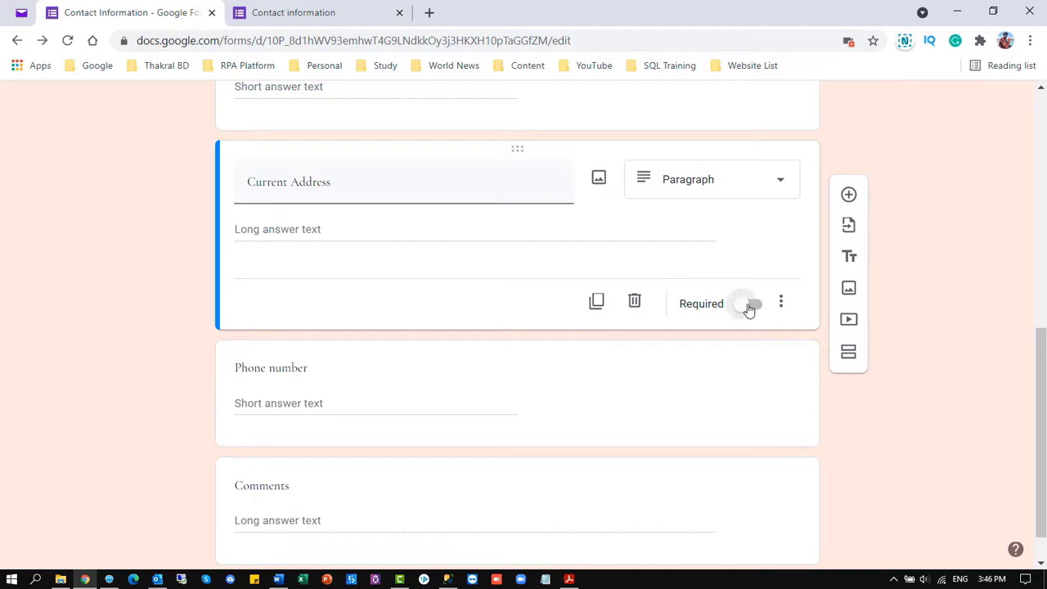
{"action": "scroll", "coordinate": [742, 309], "scroll_direction": "up", "scroll_amount": 3}
{"action": "scroll", "coordinate": [743, 317], "scroll_direction": "down", "scroll_amount": 2}
{"action": "scroll", "coordinate": [521, 314], "scroll_direction": "down", "scroll_amount": 3}
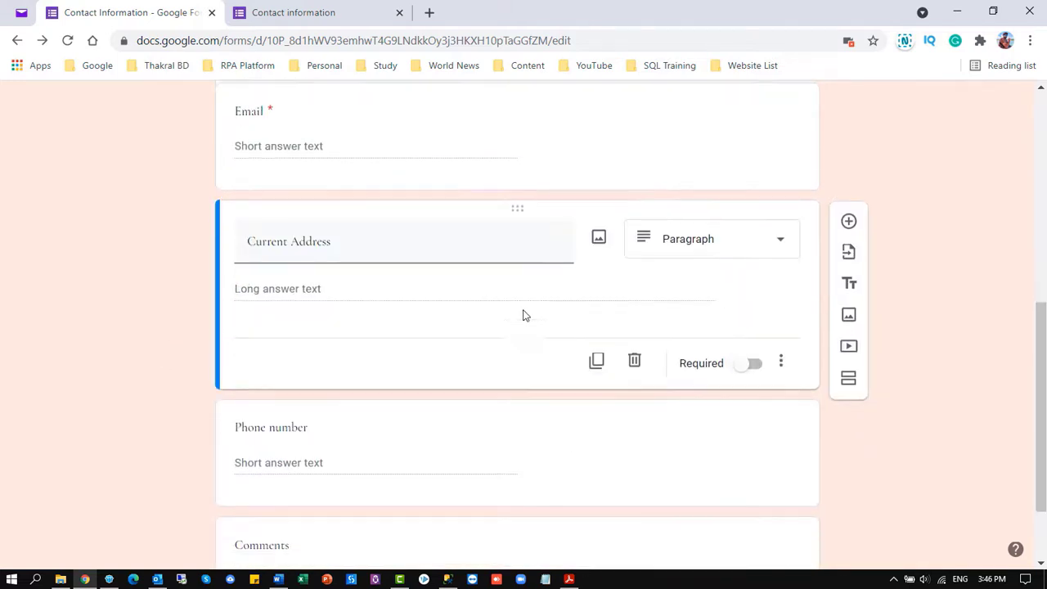
Make Phone number required with a number-greater-than-11 validation and an 11-digit error message
{"action": "left_click", "coordinate": [366, 364]}
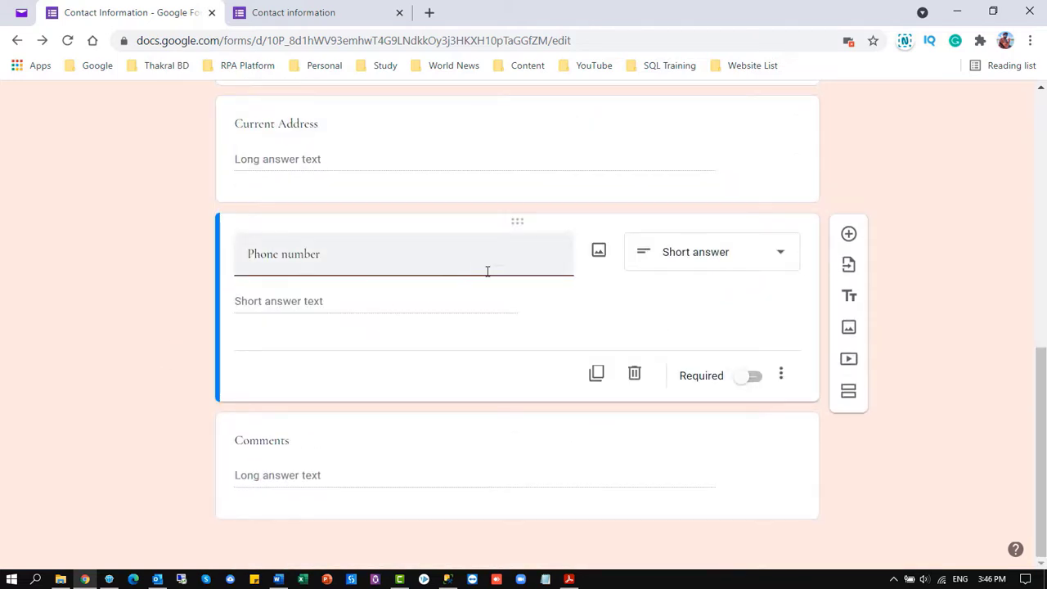
{"action": "left_click", "coordinate": [781, 375]}
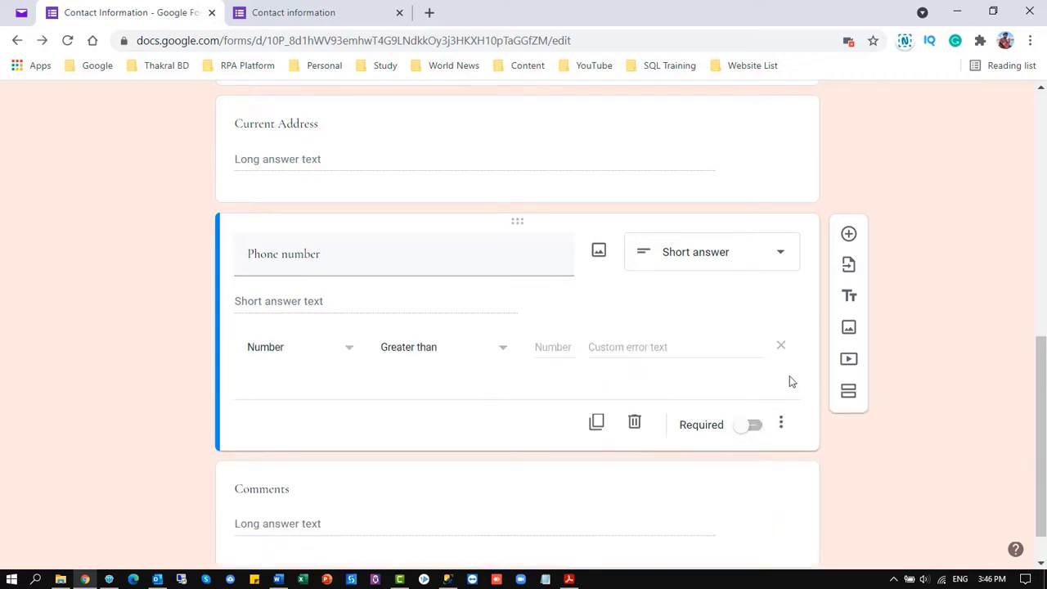
{"action": "left_click", "coordinate": [751, 426]}
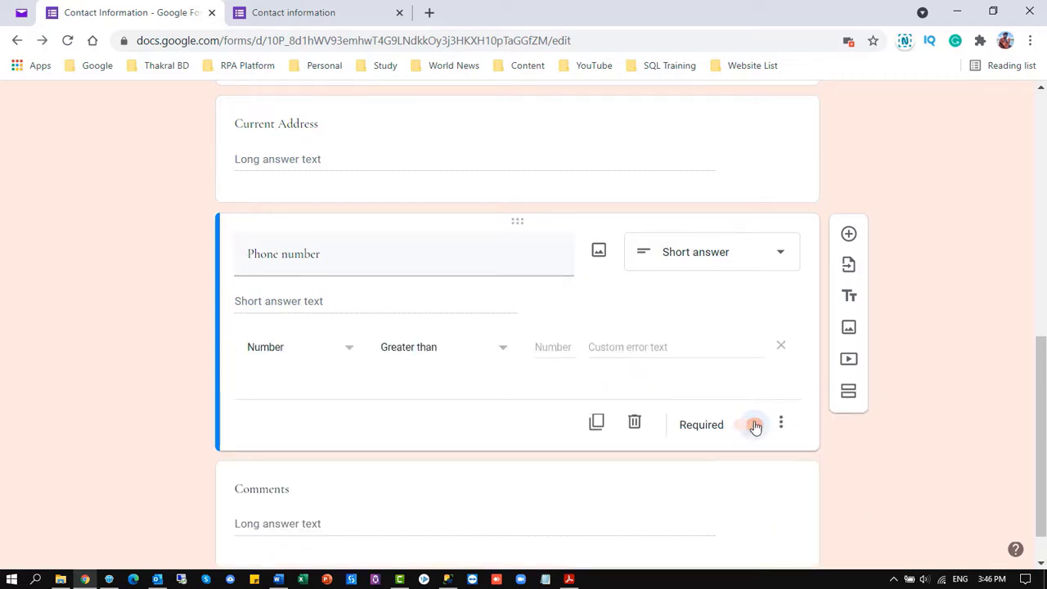
{"action": "left_click", "coordinate": [556, 348]}
{"action": "type", "text": "11"}
{"action": "left_click", "coordinate": [635, 344]}
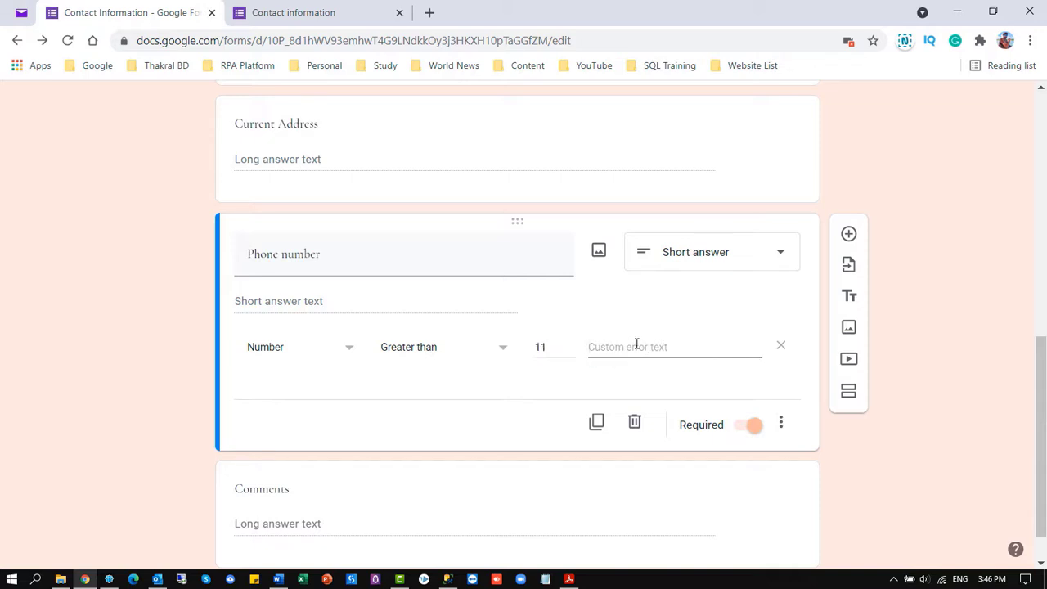
{"action": "type", "text": "Please type your 11 Digit Contacts."}
Give Phone number the description 'Please type your Personal Contact Number.'
{"action": "left_click", "coordinate": [780, 423]}
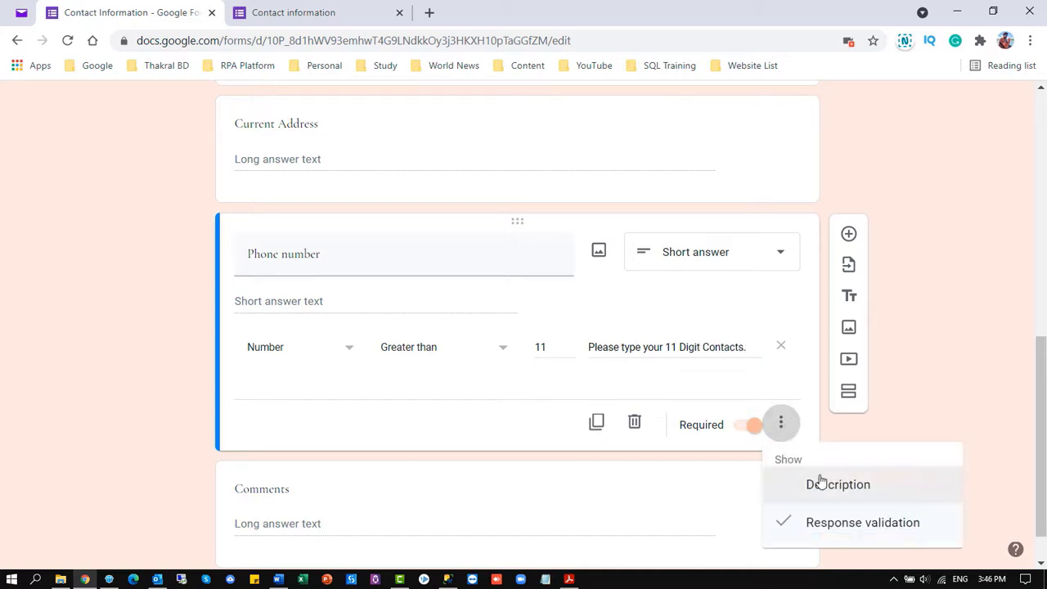
{"action": "left_click", "coordinate": [878, 484]}
{"action": "type", "text": "Please type your Personal Contact Number."}
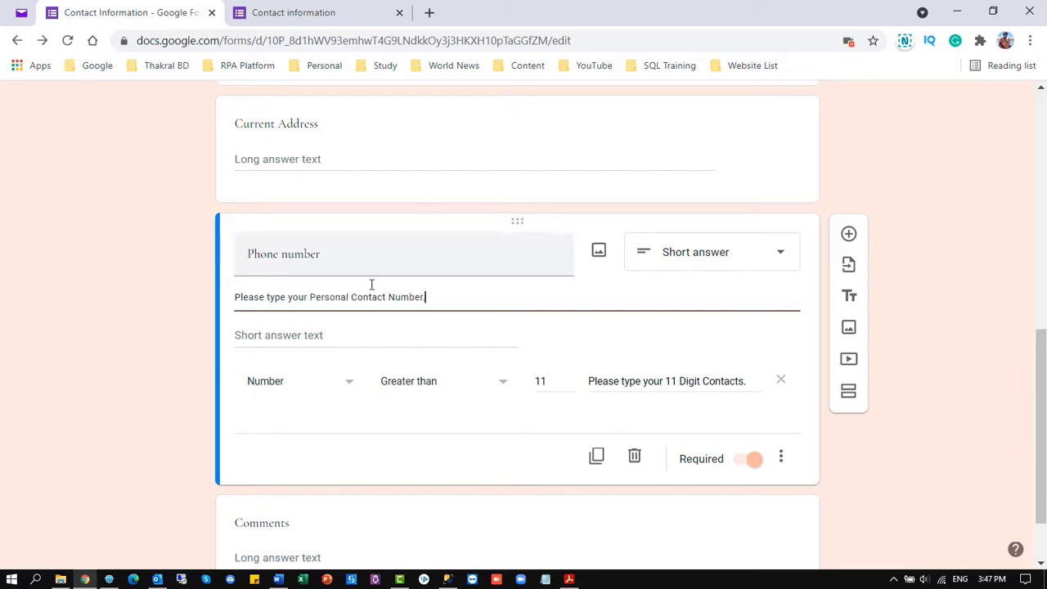
{"action": "scroll", "coordinate": [346, 455], "scroll_direction": "down", "scroll_amount": 1}
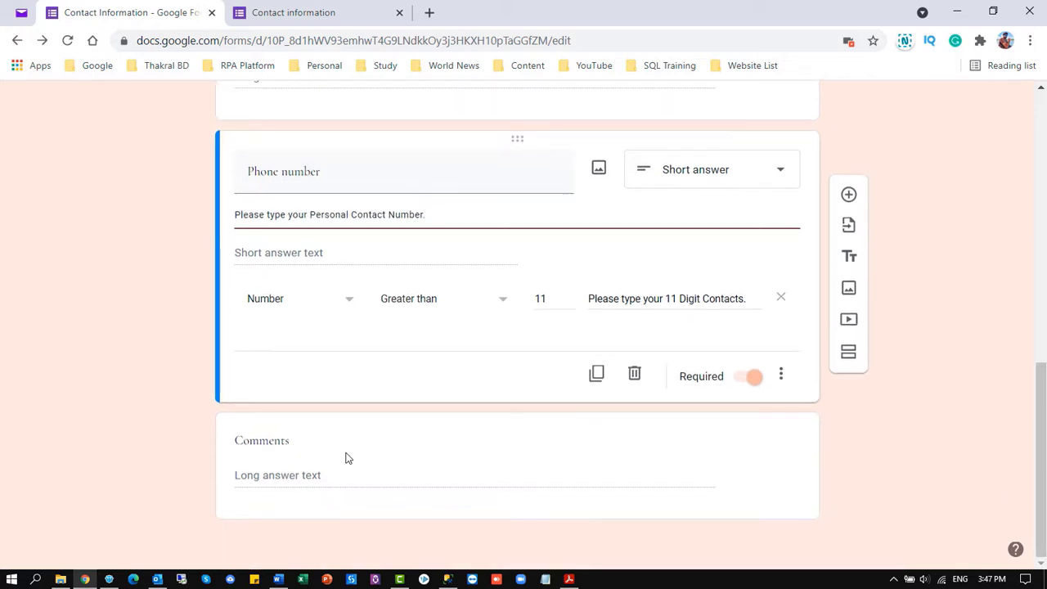
Check the Comments question stays Paragraph type and recheck the Phone number question
{"action": "left_click", "coordinate": [334, 480]}
{"action": "left_click", "coordinate": [782, 374]}
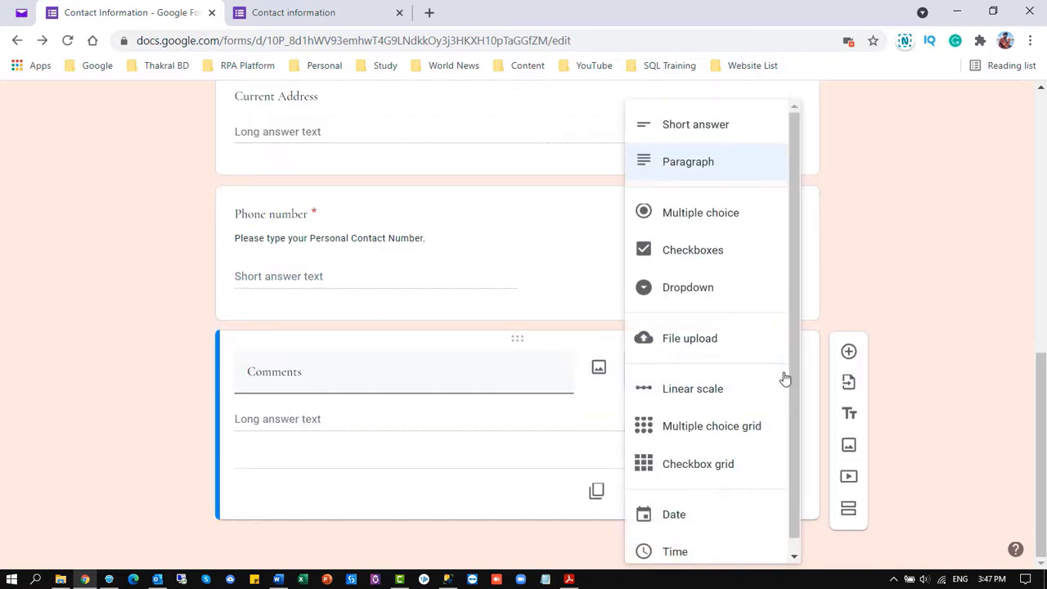
{"action": "left_click", "coordinate": [862, 278]}
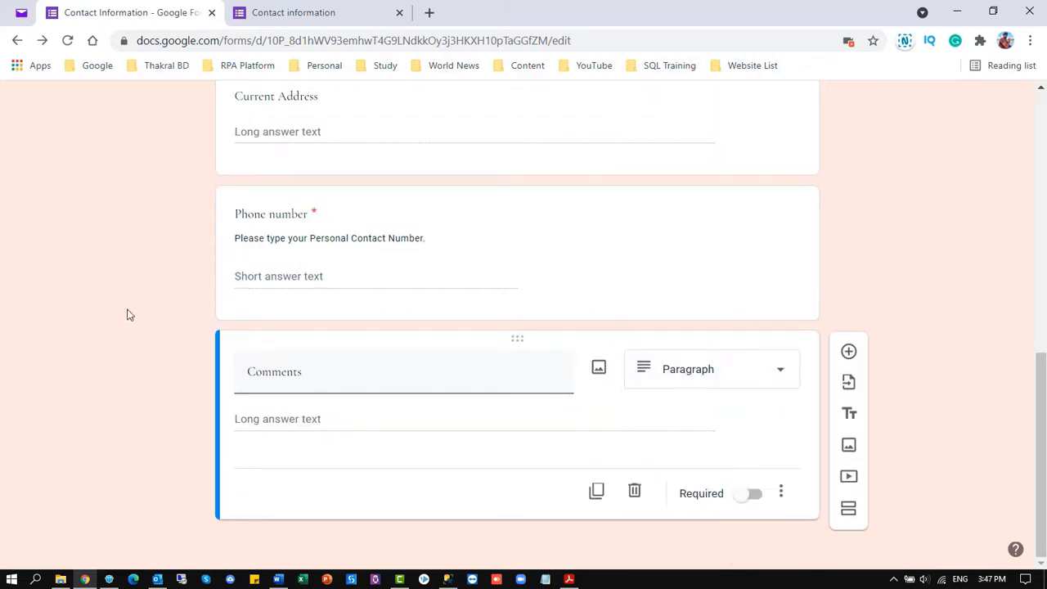
{"action": "left_click", "coordinate": [753, 245]}
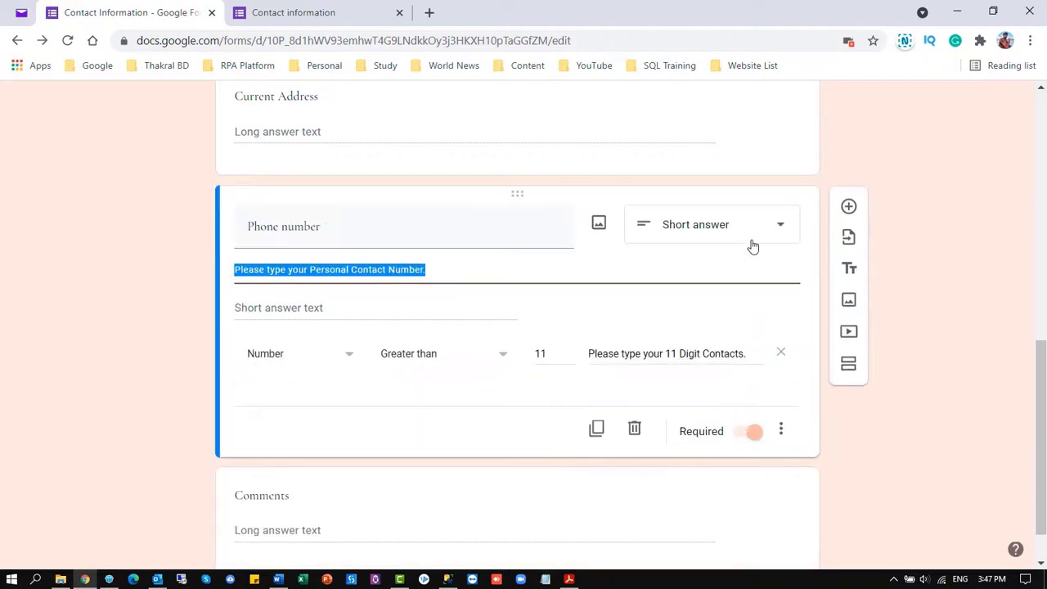
{"action": "left_click", "coordinate": [780, 463]}
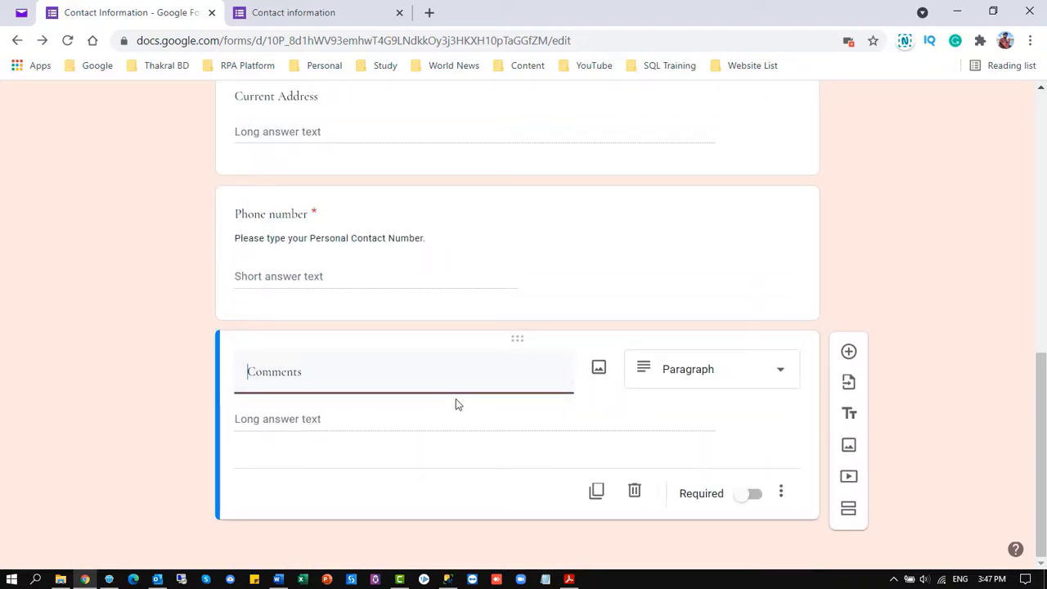
Add a new question above Comments and title it Gender
{"action": "left_click", "coordinate": [847, 352]}
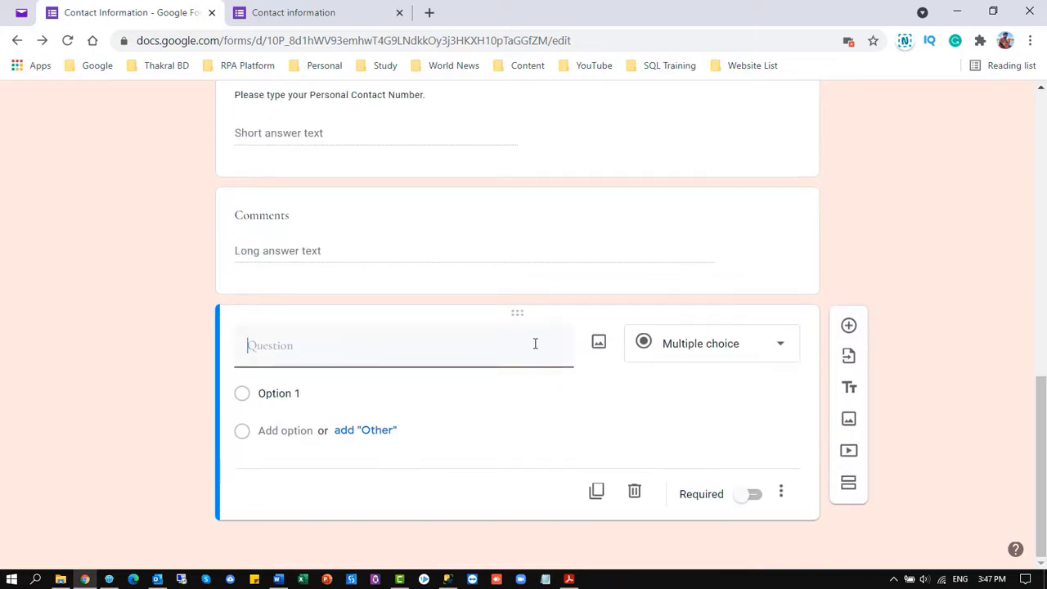
{"action": "left_click_drag", "start_coordinate": [516, 311], "coordinate": [507, 349]}
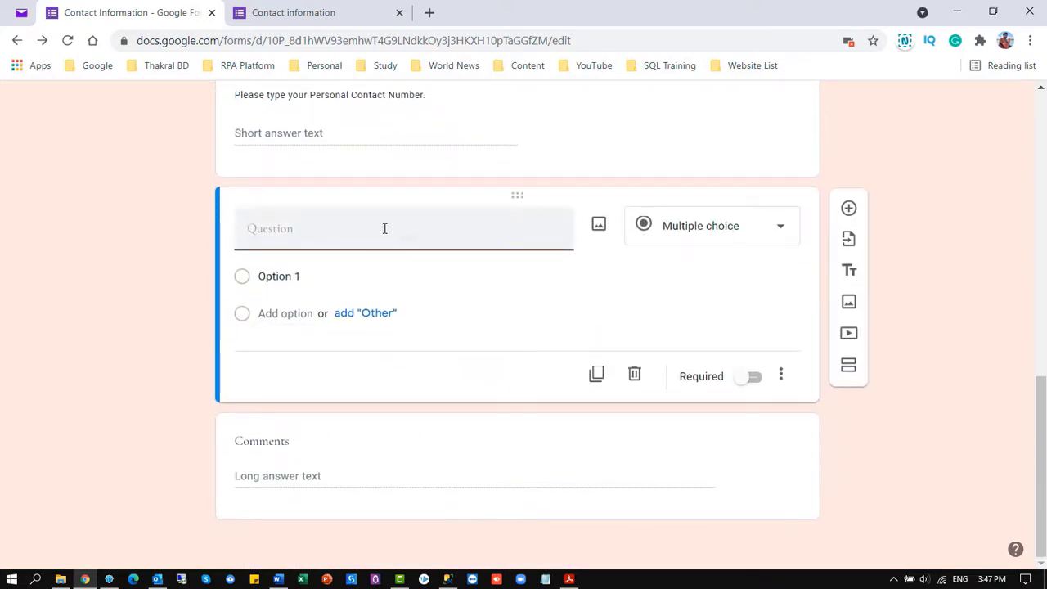
{"action": "left_click", "coordinate": [384, 228]}
{"action": "type", "text": "Gender"}
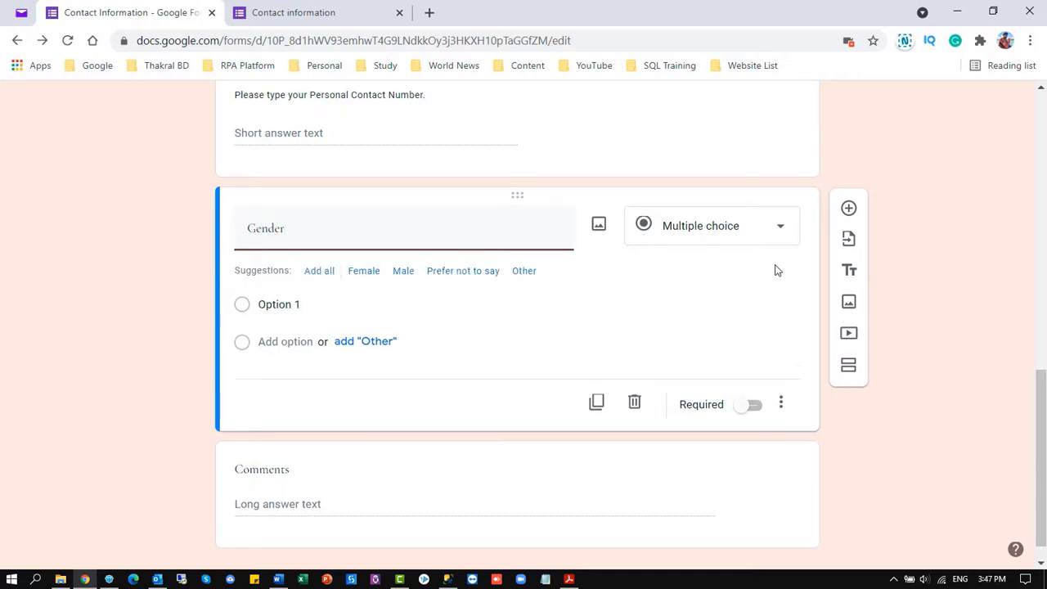
Give the Gender question the options Male, Female and Others
{"action": "left_click", "coordinate": [289, 305]}
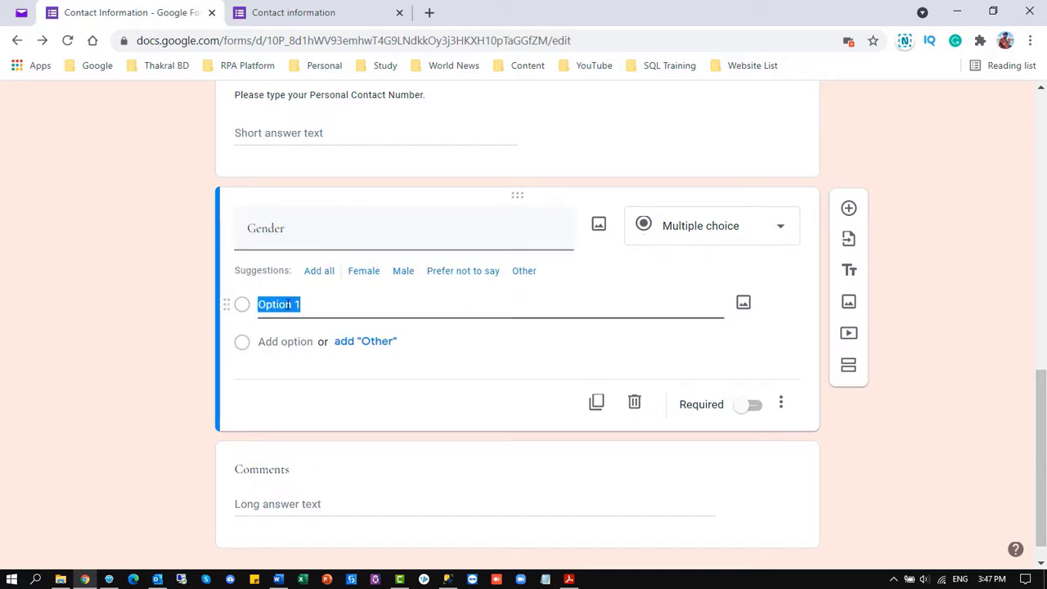
{"action": "type", "text": "Male"}
{"action": "left_click", "coordinate": [364, 342]}
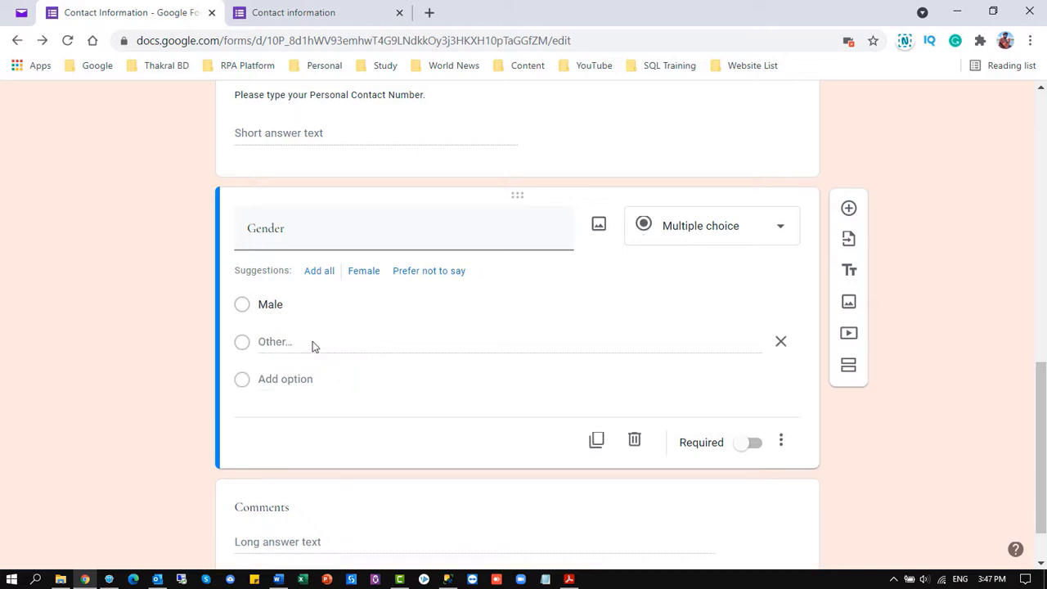
{"action": "left_click", "coordinate": [372, 279]}
{"action": "left_click", "coordinate": [780, 369]}
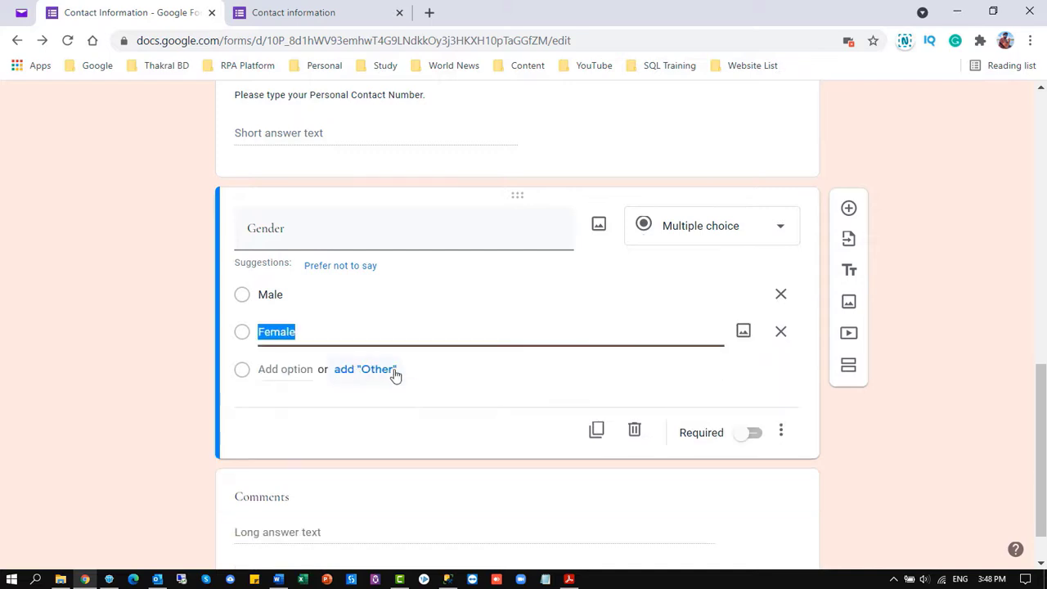
{"action": "left_click", "coordinate": [286, 372]}
{"action": "left_click", "coordinate": [314, 8]}
{"action": "left_click", "coordinate": [160, 8]}
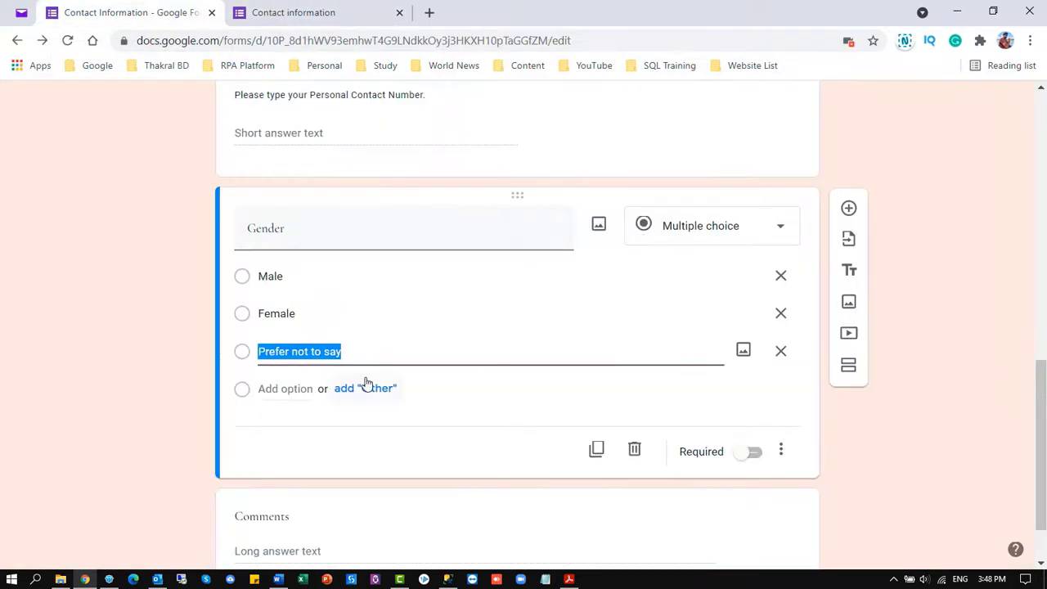
{"action": "type", "text": "Others"}
{"action": "left_click", "coordinate": [815, 414]}
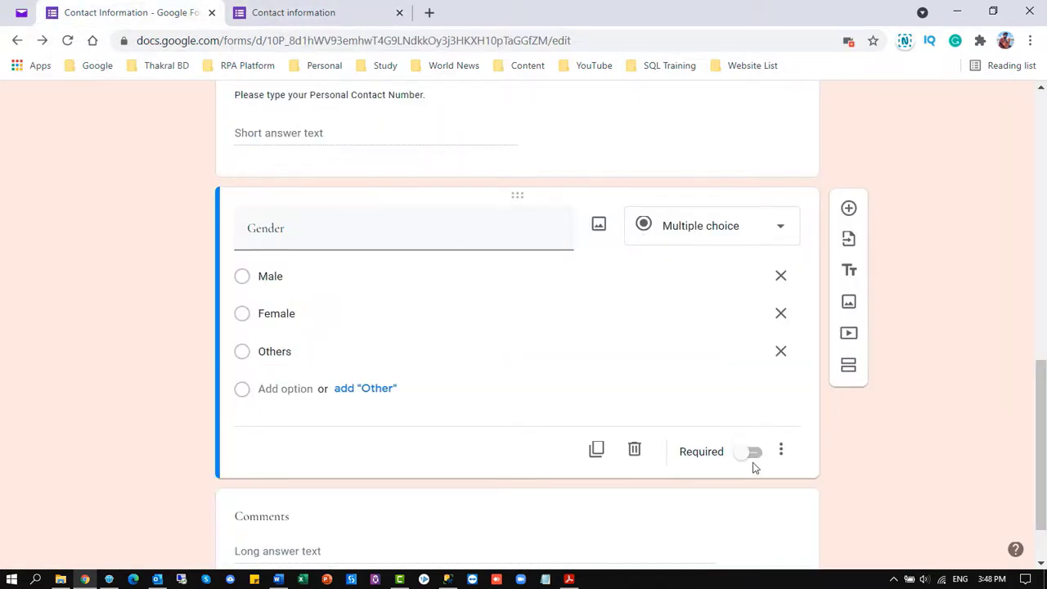
Make the Gender question required and look over the form
{"action": "left_click", "coordinate": [750, 454]}
{"action": "scroll", "coordinate": [490, 427], "scroll_direction": "down", "scroll_amount": 2}
{"action": "scroll", "coordinate": [467, 385], "scroll_direction": "up", "scroll_amount": 10}
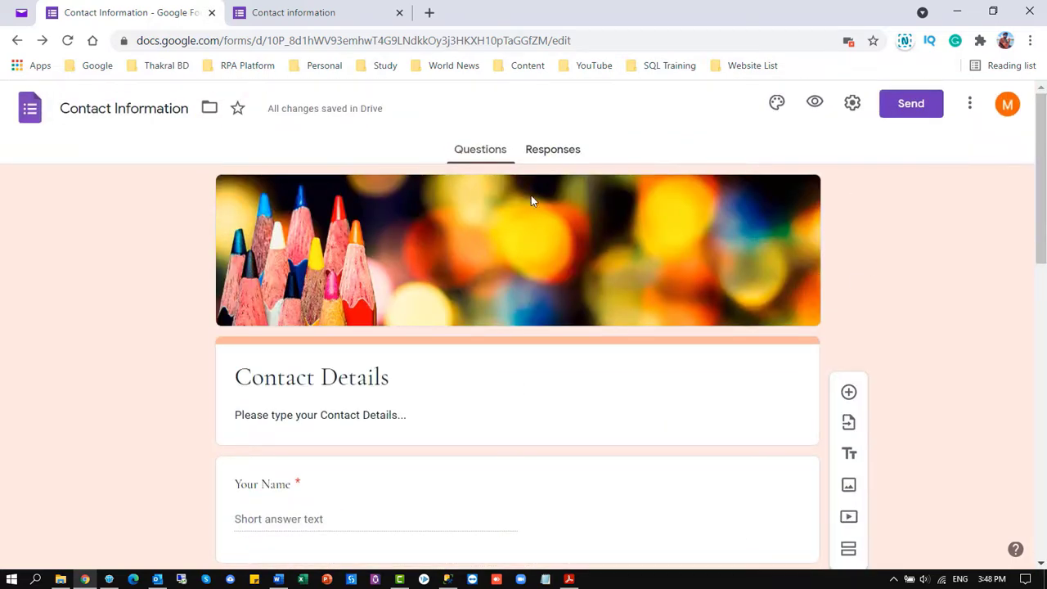
{"action": "scroll", "coordinate": [418, 227], "scroll_direction": "down", "scroll_amount": 4}
{"action": "scroll", "coordinate": [425, 303], "scroll_direction": "down", "scroll_amount": 9}
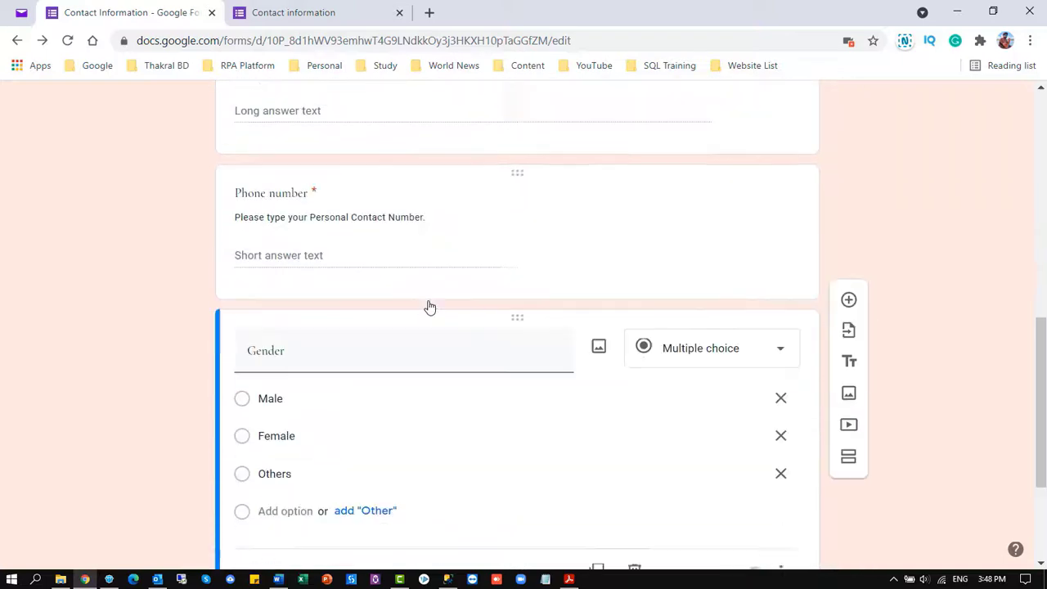
{"action": "scroll", "coordinate": [818, 290], "scroll_direction": "up", "scroll_amount": 6}
Turn on email address collection and response receipts in the form settings
{"action": "scroll", "coordinate": [819, 289], "scroll_direction": "up", "scroll_amount": 5}
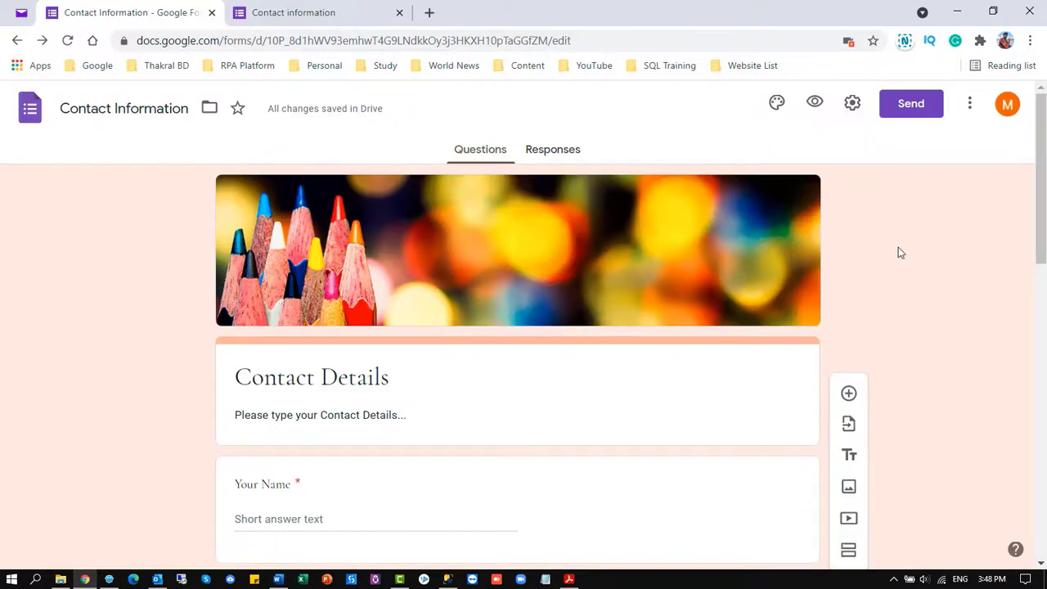
{"action": "left_click", "coordinate": [852, 104]}
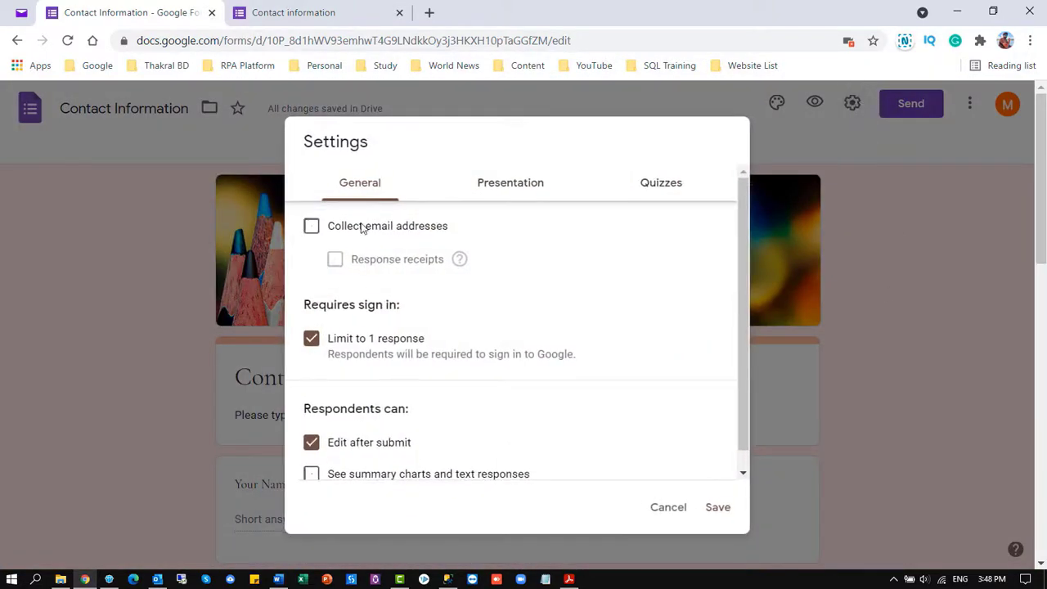
{"action": "left_click", "coordinate": [312, 227]}
{"action": "left_click", "coordinate": [335, 260]}
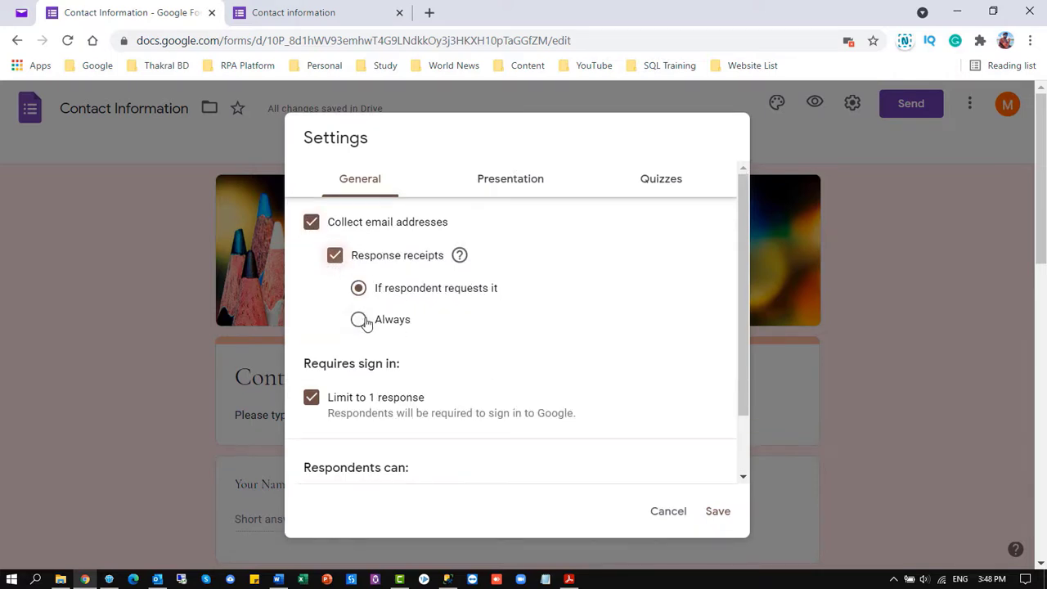
Clear the Limit to 1 response option
{"action": "scroll", "coordinate": [391, 282], "scroll_direction": "down", "scroll_amount": 1}
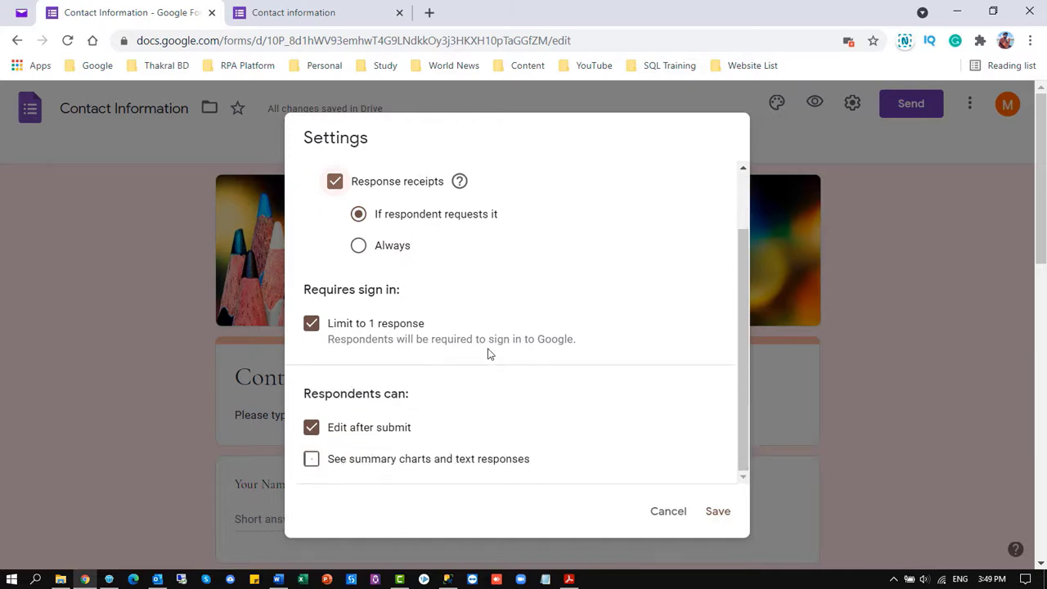
{"action": "left_click", "coordinate": [311, 324]}
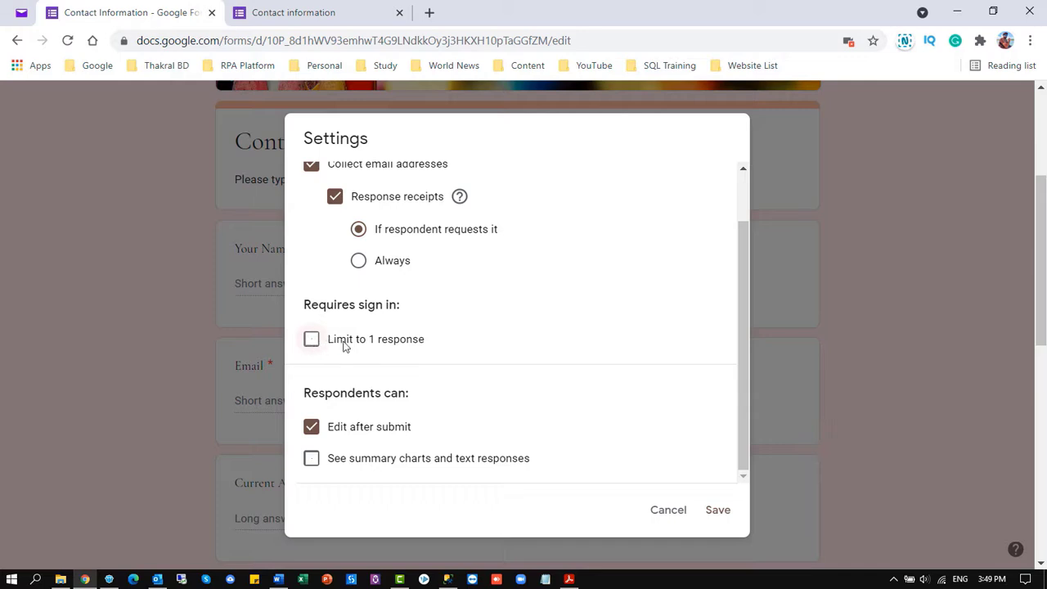
{"action": "left_click_drag", "start_coordinate": [310, 393], "coordinate": [425, 415]}
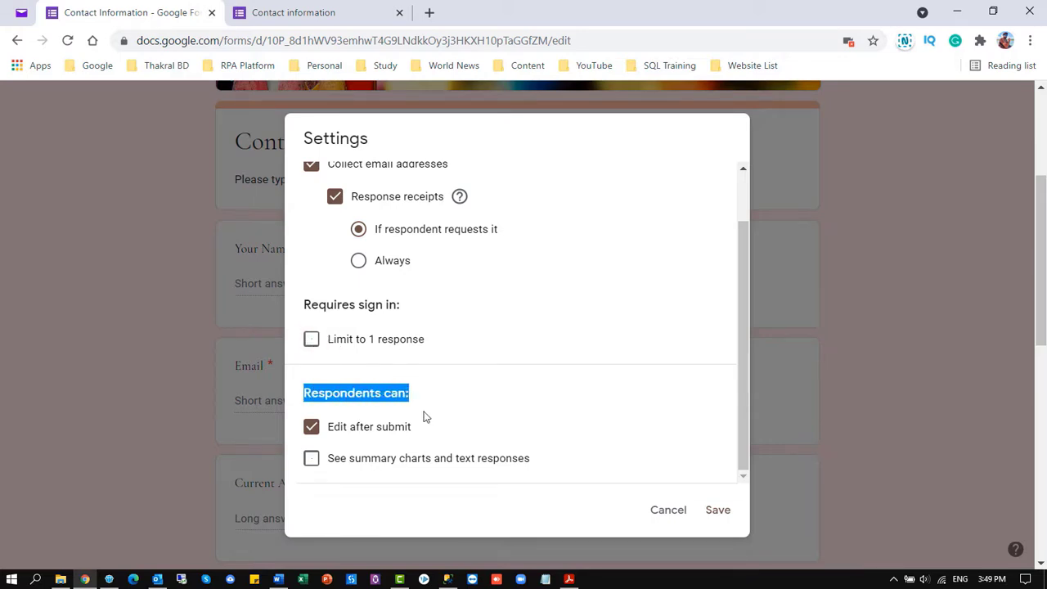
{"action": "left_click", "coordinate": [424, 433]}
{"action": "scroll", "coordinate": [540, 479], "scroll_direction": "down", "scroll_amount": 1}
{"action": "scroll", "coordinate": [433, 298], "scroll_direction": "up", "scroll_amount": 3}
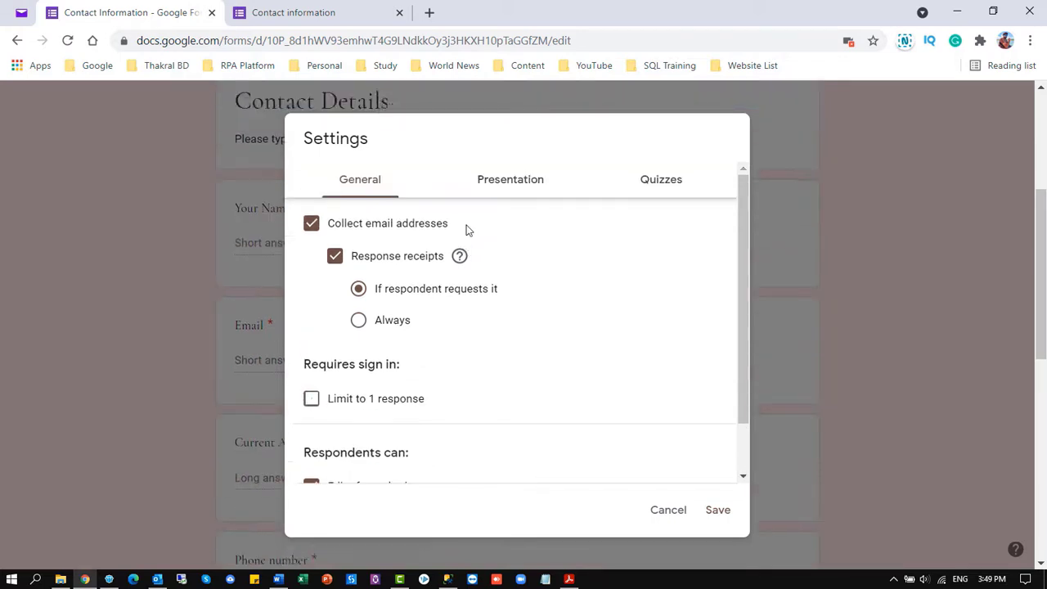
{"action": "left_click", "coordinate": [482, 196]}
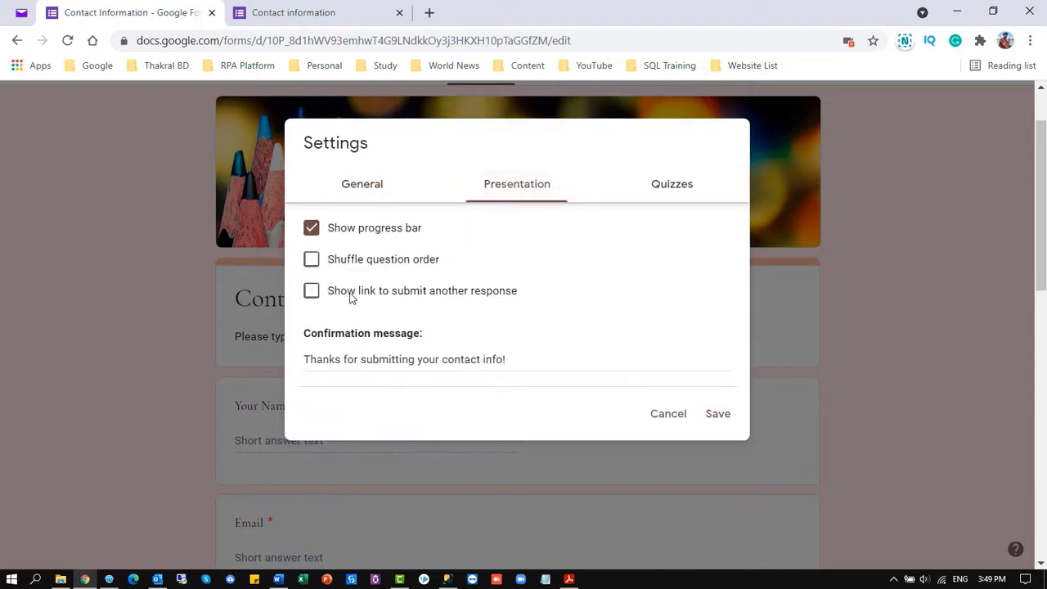
Set the confirmation message to 'Thanks for submitting your contact info! We will response soon!' and save
{"action": "scroll", "coordinate": [331, 306], "scroll_direction": "down", "scroll_amount": 1}
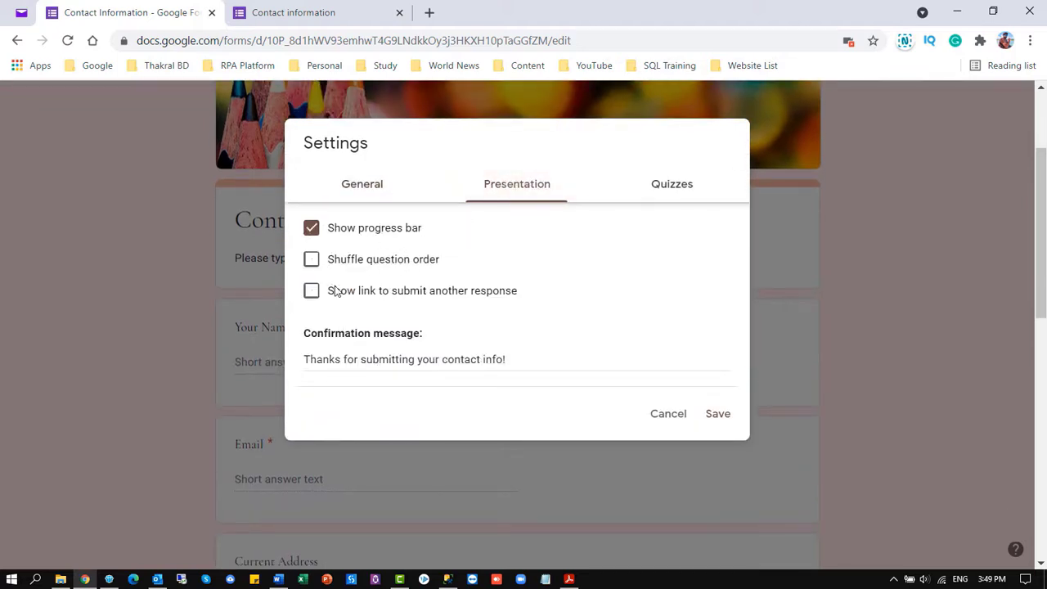
{"action": "left_click", "coordinate": [408, 359]}
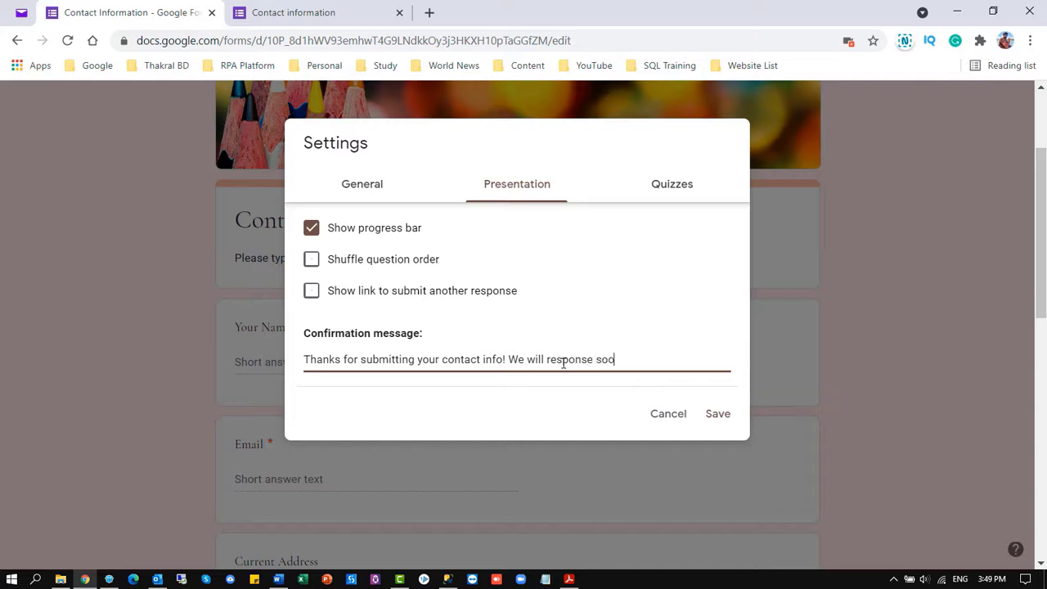
{"action": "left_click", "coordinate": [691, 185]}
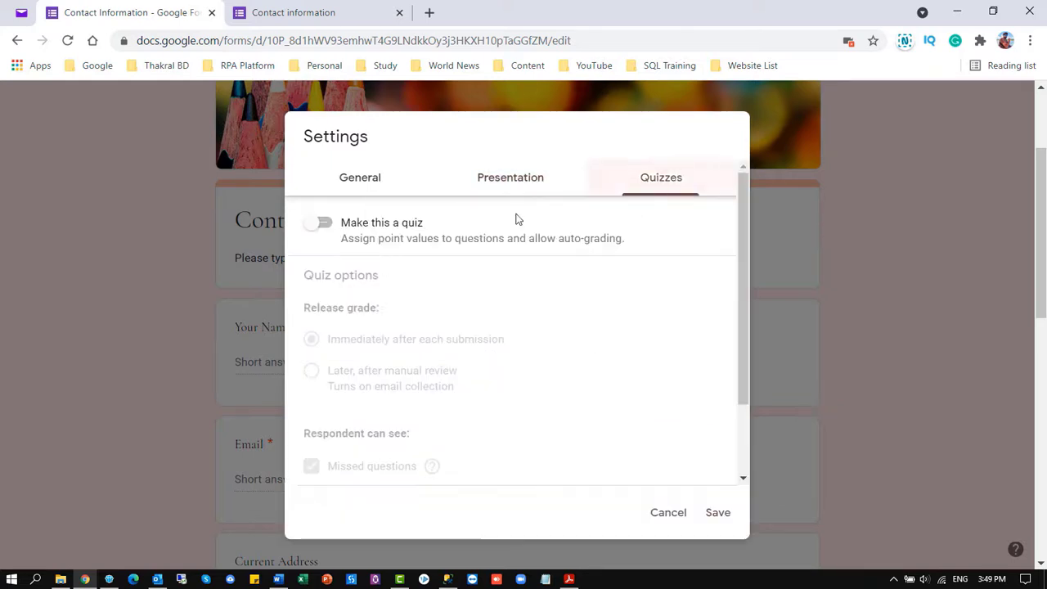
{"action": "scroll", "coordinate": [462, 322], "scroll_direction": "down", "scroll_amount": 3}
{"action": "scroll", "coordinate": [591, 335], "scroll_direction": "up", "scroll_amount": 3}
{"action": "left_click", "coordinate": [522, 180]}
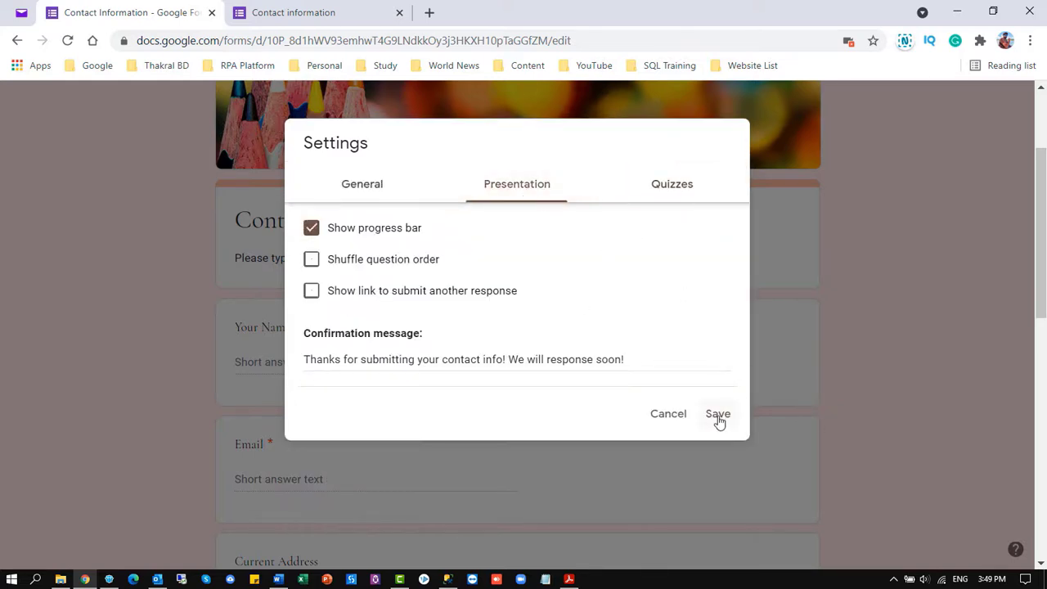
{"action": "left_click", "coordinate": [717, 415]}
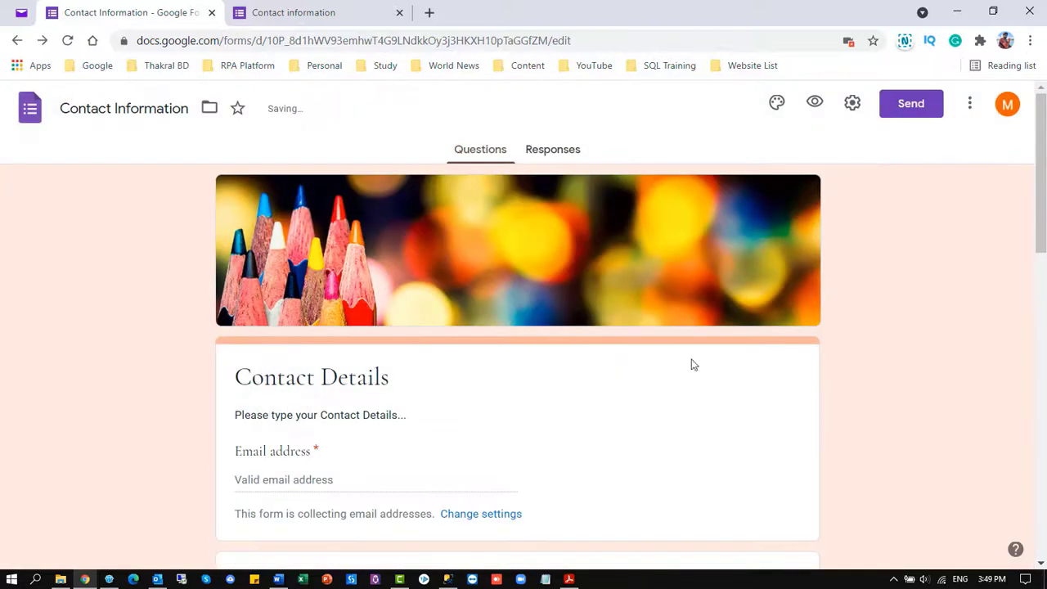
{"action": "left_click", "coordinate": [969, 104]}
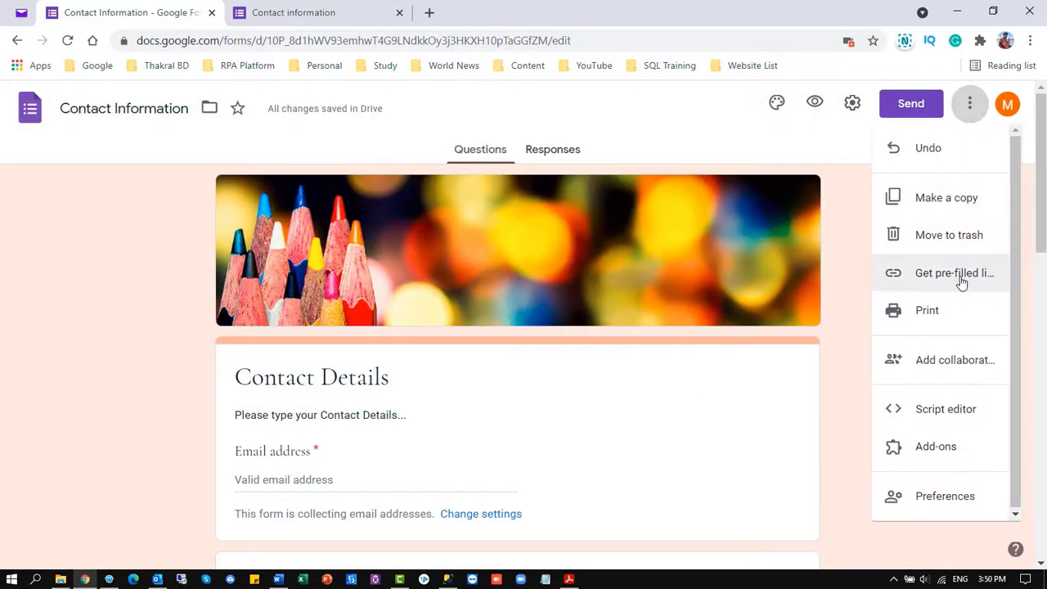
{"action": "scroll", "coordinate": [965, 397], "scroll_direction": "down", "scroll_amount": 2}
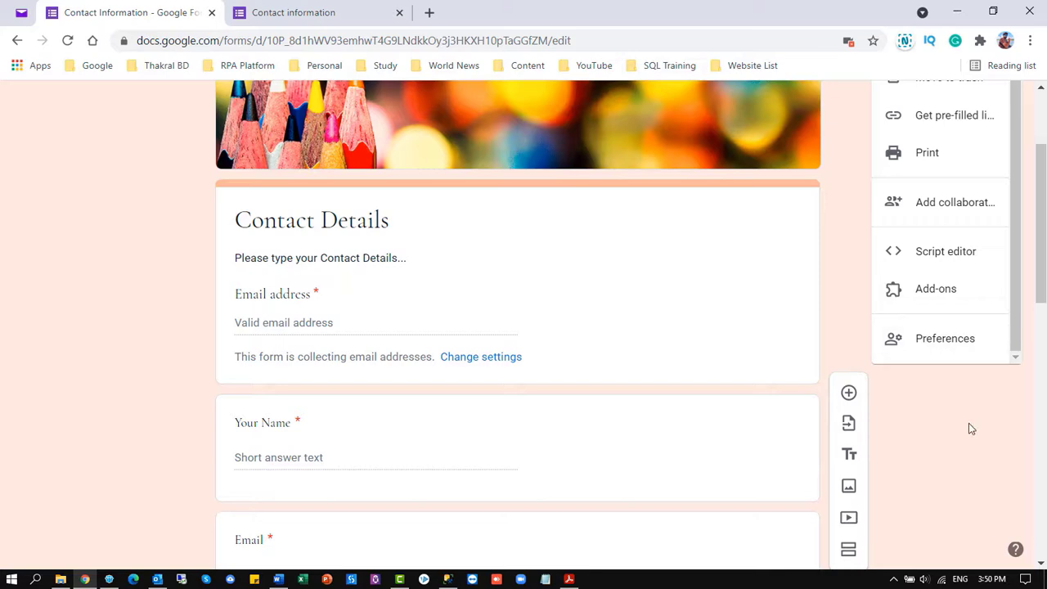
{"action": "left_click", "coordinate": [970, 426]}
{"action": "left_click", "coordinate": [969, 104]}
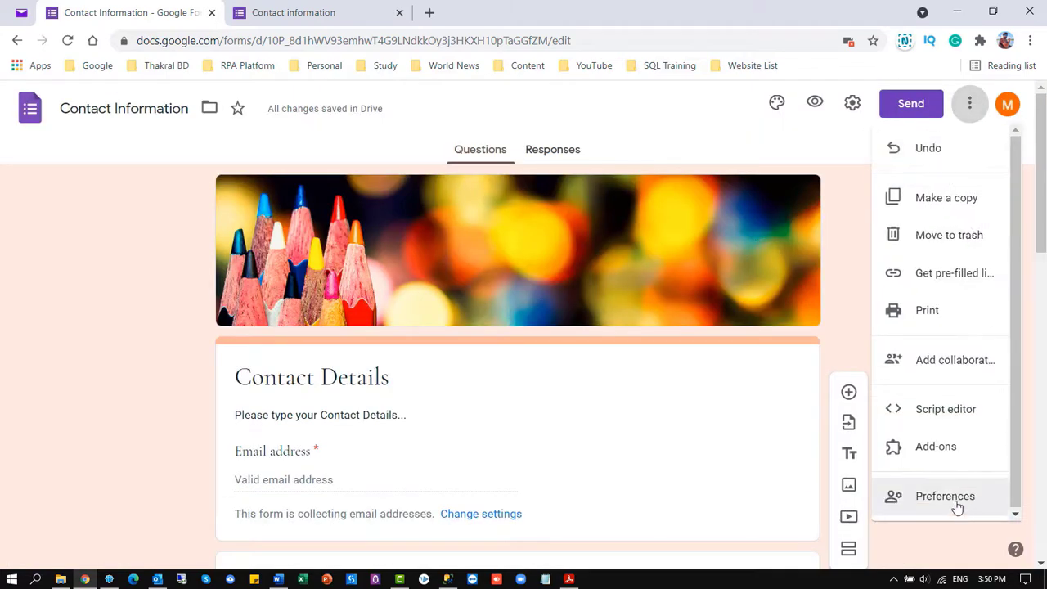
{"action": "left_click", "coordinate": [953, 497]}
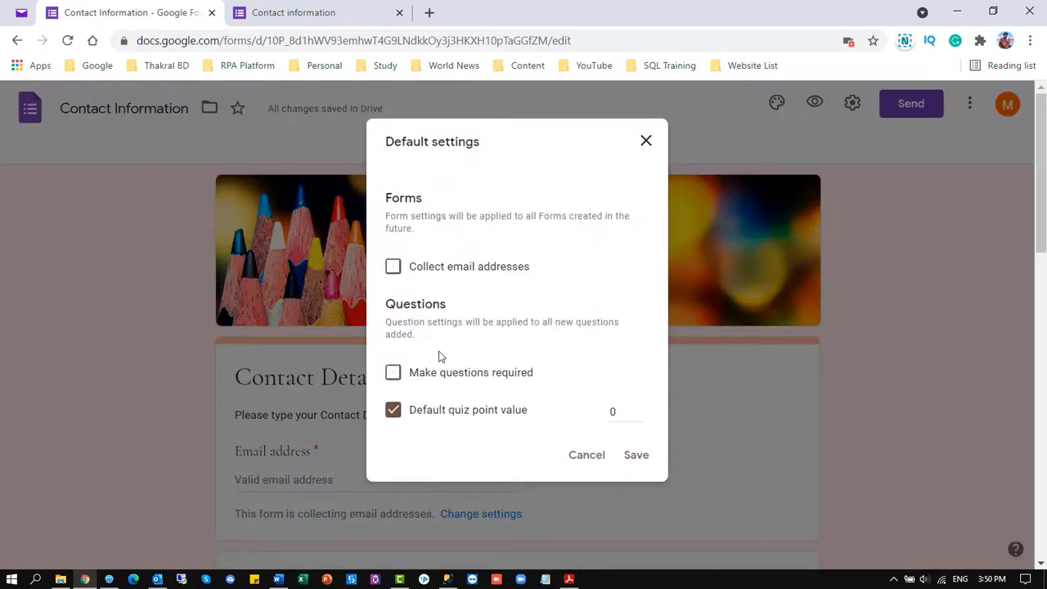
{"action": "left_click", "coordinate": [646, 143]}
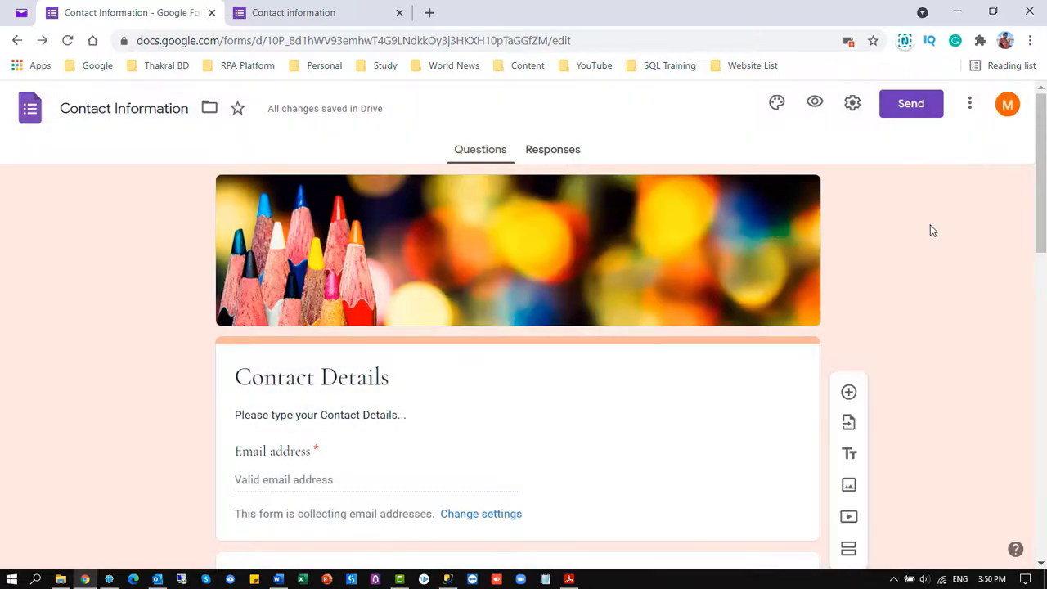
{"action": "left_click", "coordinate": [912, 109]}
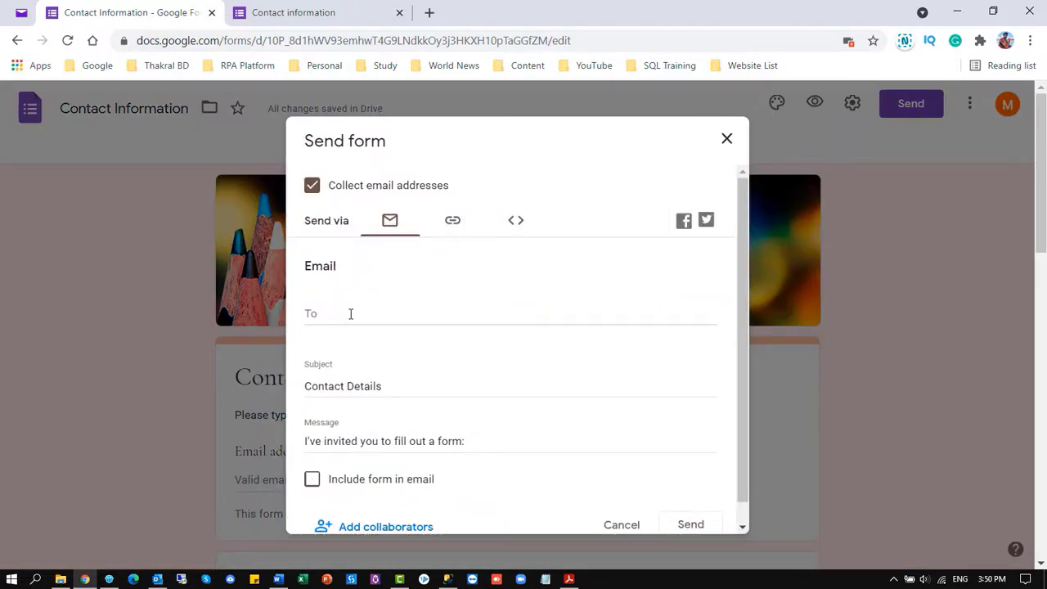
Open the form's Send dialog and look over the link-shortening and email sending options
{"action": "left_click", "coordinate": [452, 220]}
{"action": "left_click", "coordinate": [311, 324]}
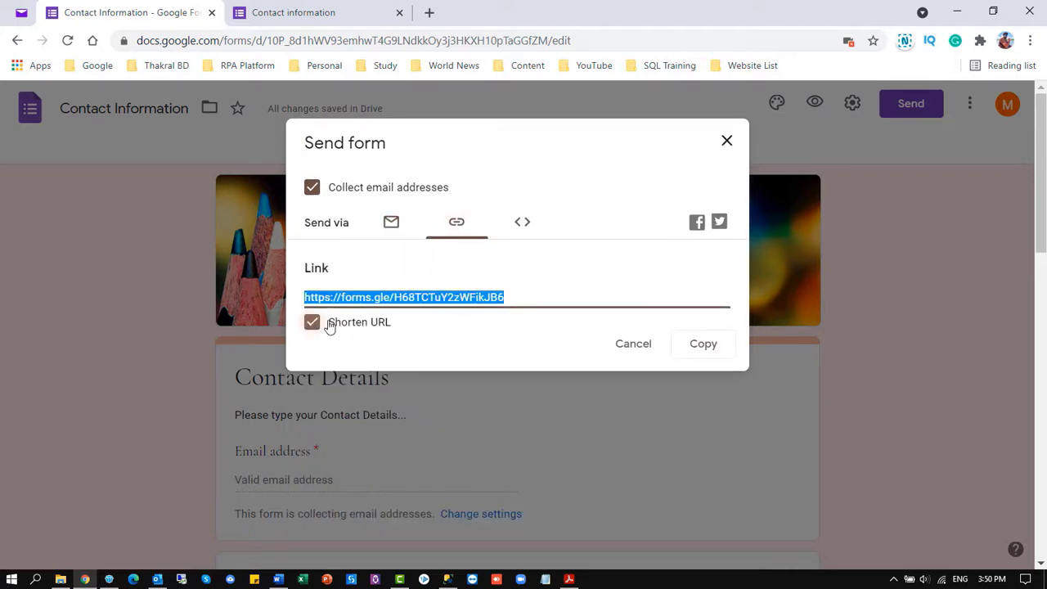
{"action": "left_click", "coordinate": [391, 221]}
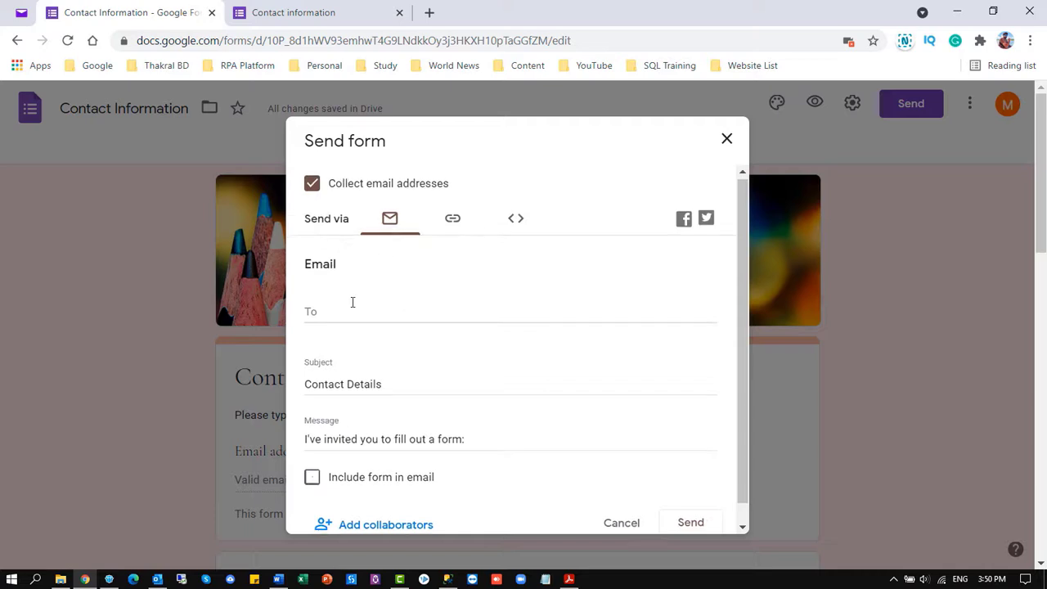
{"action": "scroll", "coordinate": [351, 314], "scroll_direction": "down", "scroll_amount": 2}
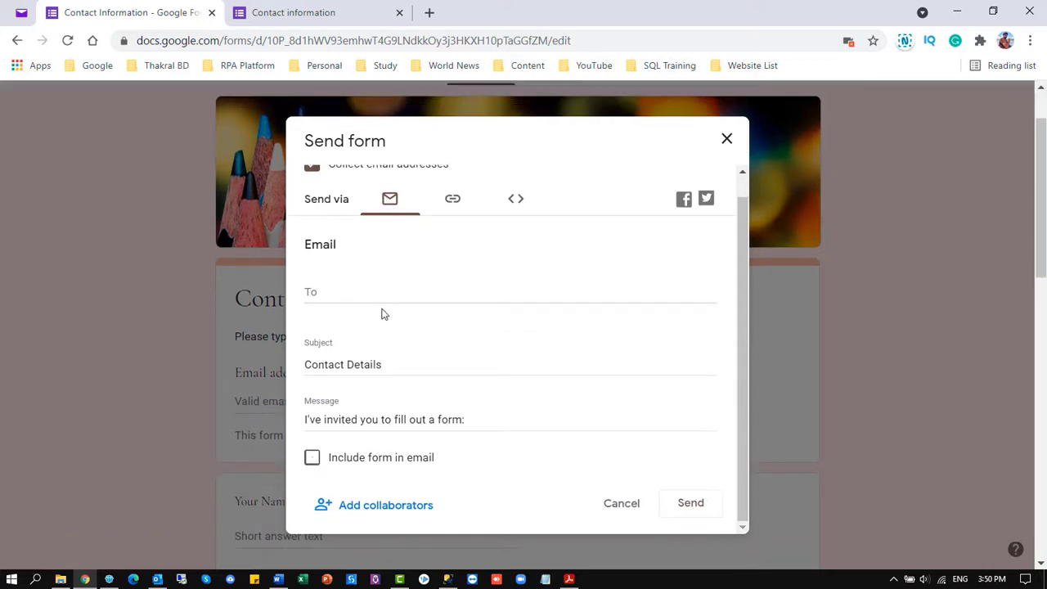
{"action": "left_click", "coordinate": [312, 457]}
{"action": "left_click", "coordinate": [312, 457]}
{"action": "left_click", "coordinate": [323, 292]}
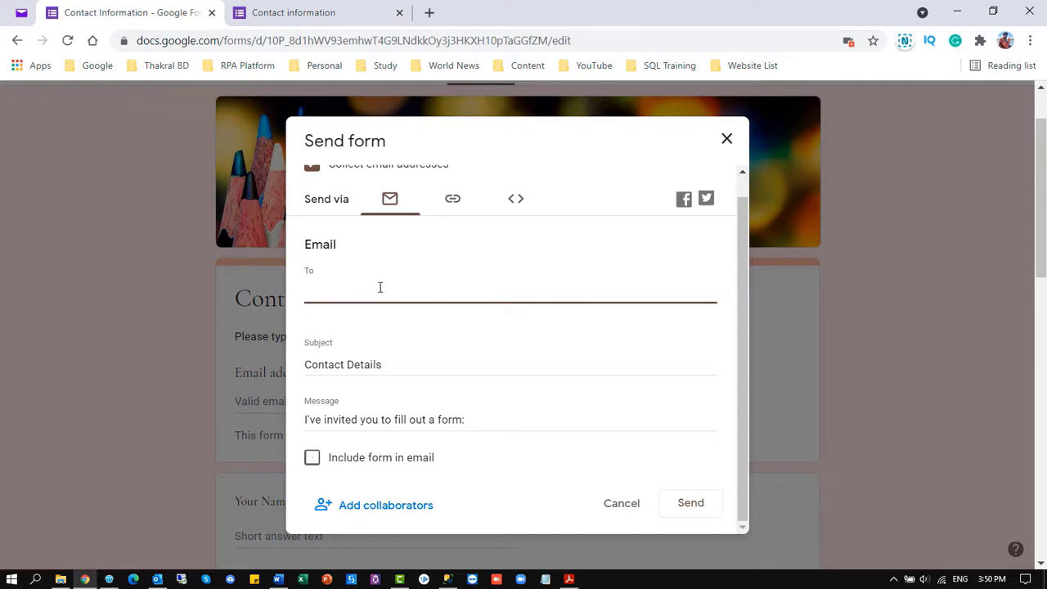
{"action": "scroll", "coordinate": [380, 288], "scroll_direction": "down", "scroll_amount": 1}
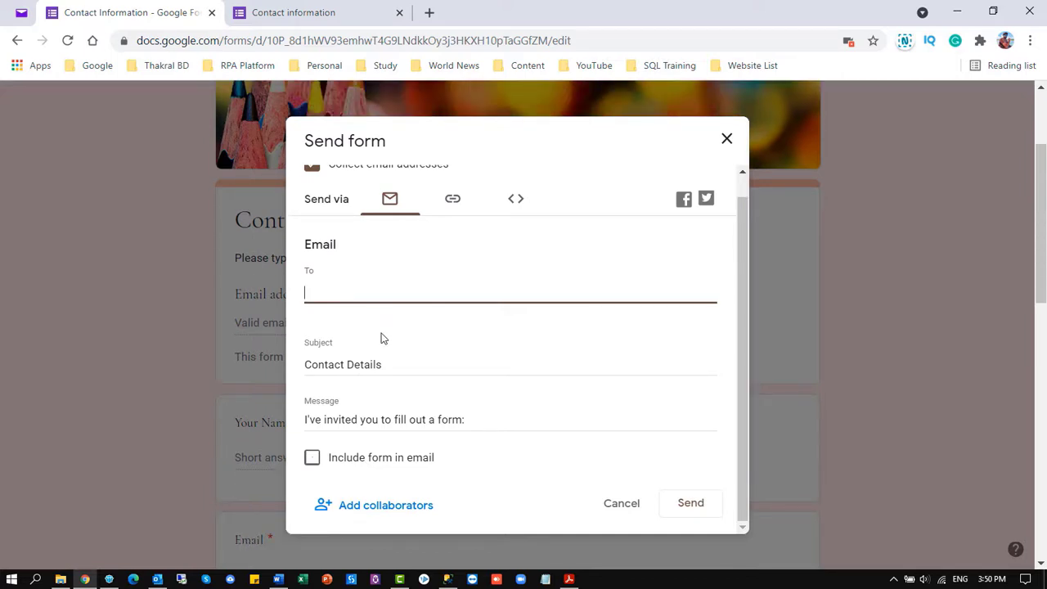
Shorten the share link, view the embed code, and select the forms.gle short link
{"action": "left_click", "coordinate": [452, 199]}
{"action": "left_click", "coordinate": [311, 321]}
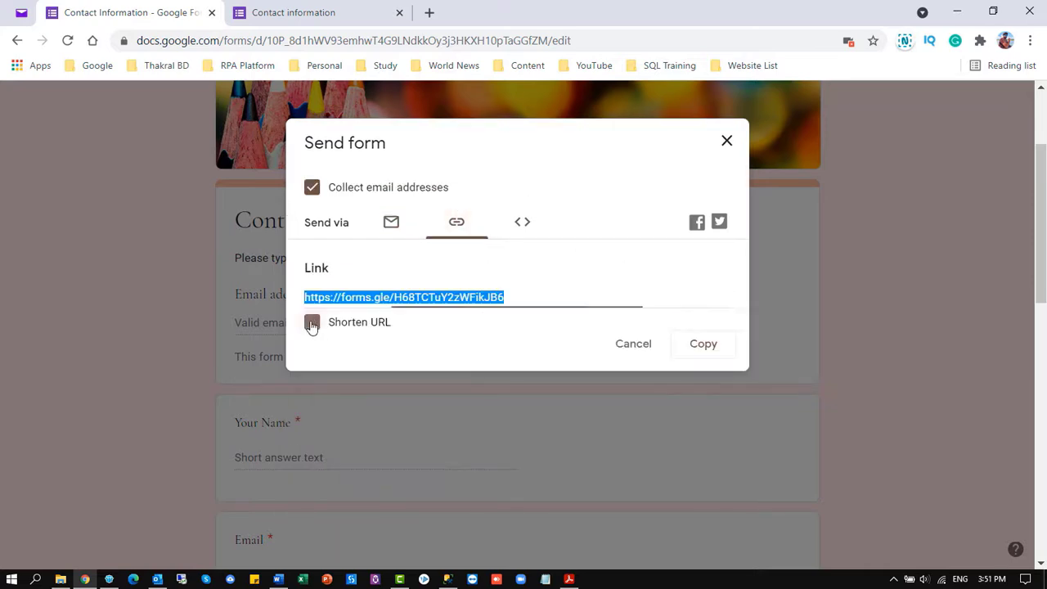
{"action": "left_click", "coordinate": [526, 229]}
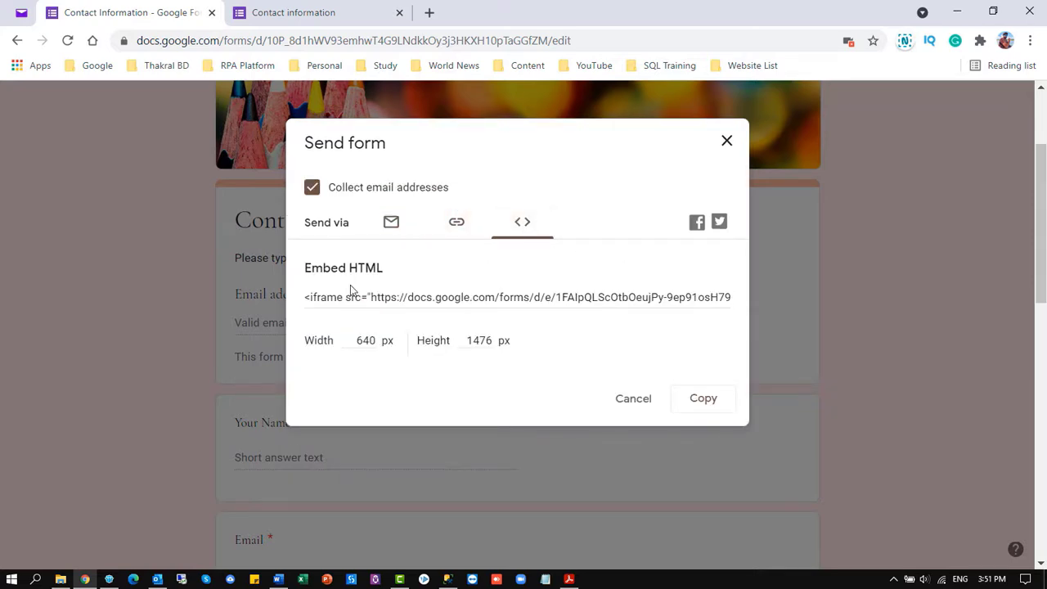
{"action": "left_click", "coordinate": [484, 297]}
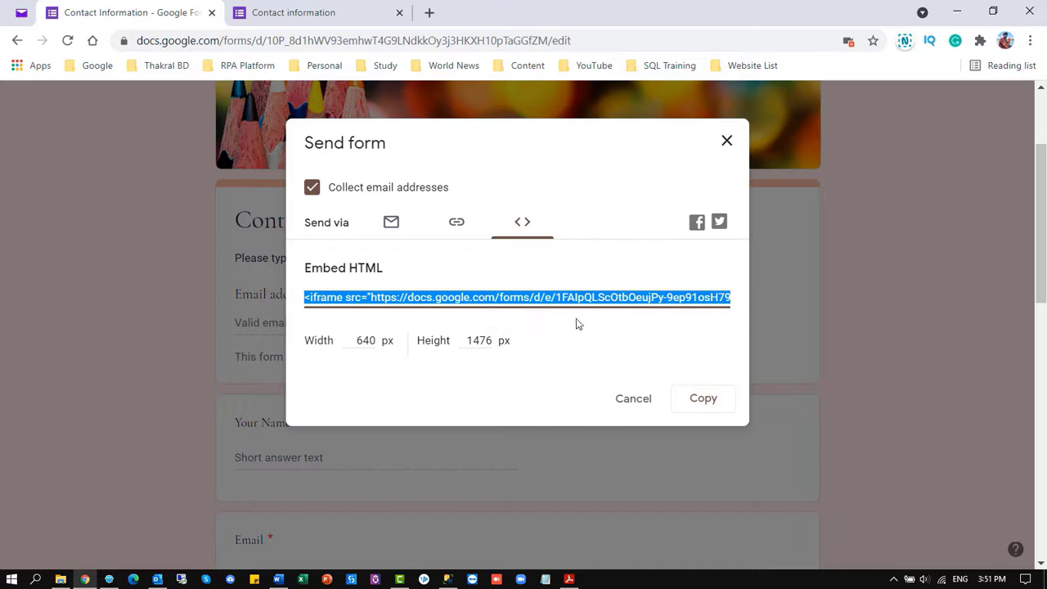
{"action": "left_click", "coordinate": [458, 222]}
{"action": "left_click", "coordinate": [474, 297]}
{"action": "key", "text": "ctrl+c"}
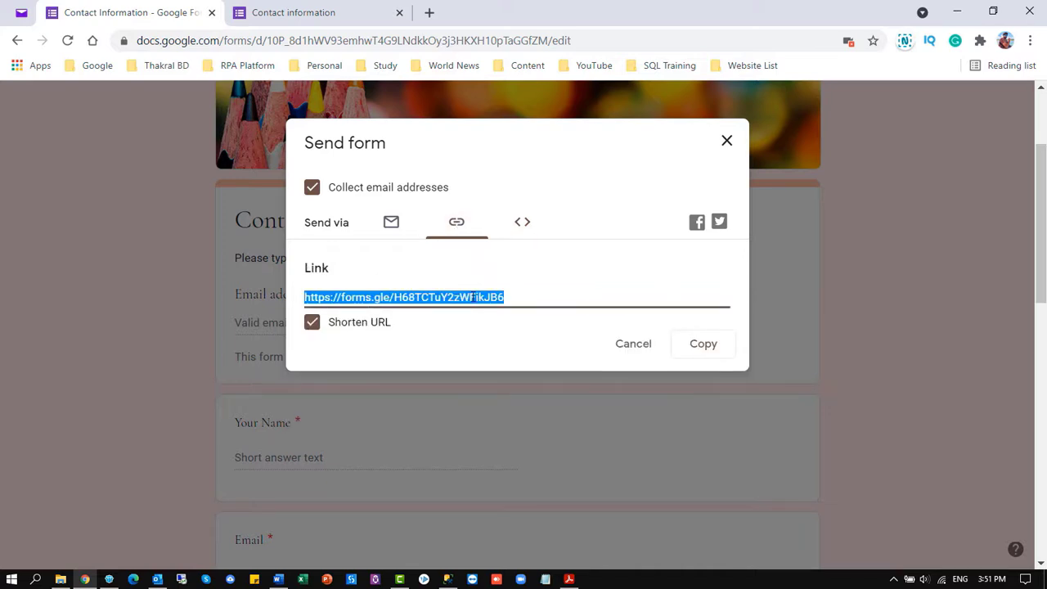
{"action": "left_click", "coordinate": [134, 580]}
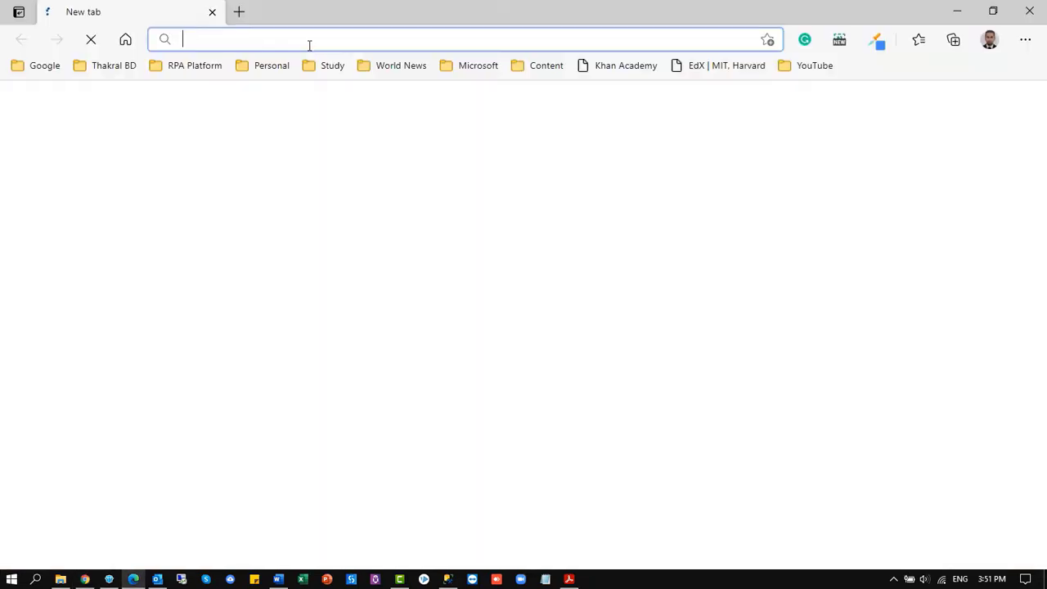
{"action": "key", "text": "ctrl+v"}
{"action": "key", "text": "Return"}
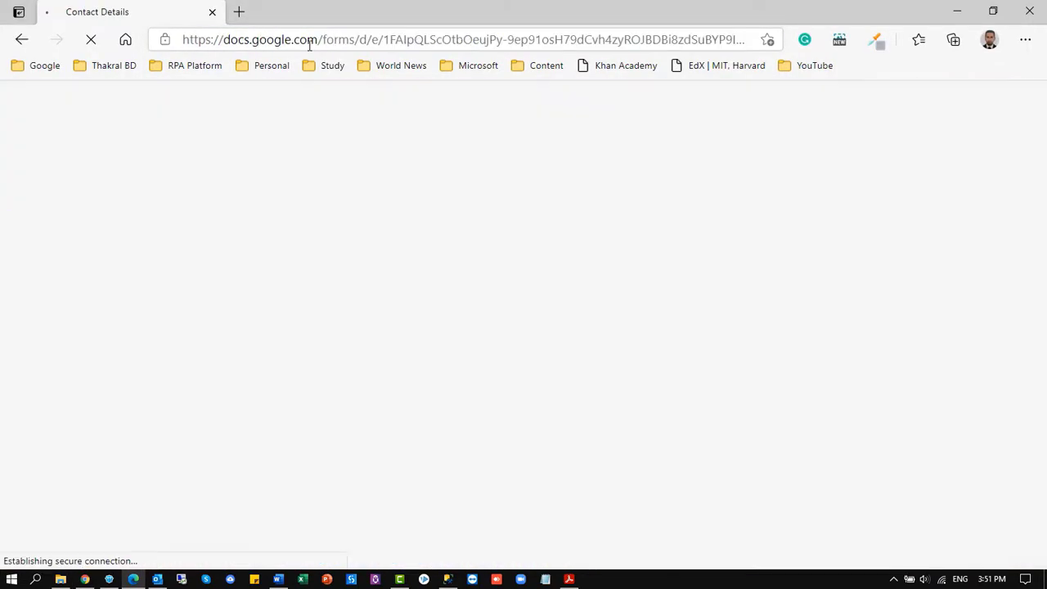
{"action": "scroll", "coordinate": [500, 171], "scroll_direction": "down", "scroll_amount": 10}
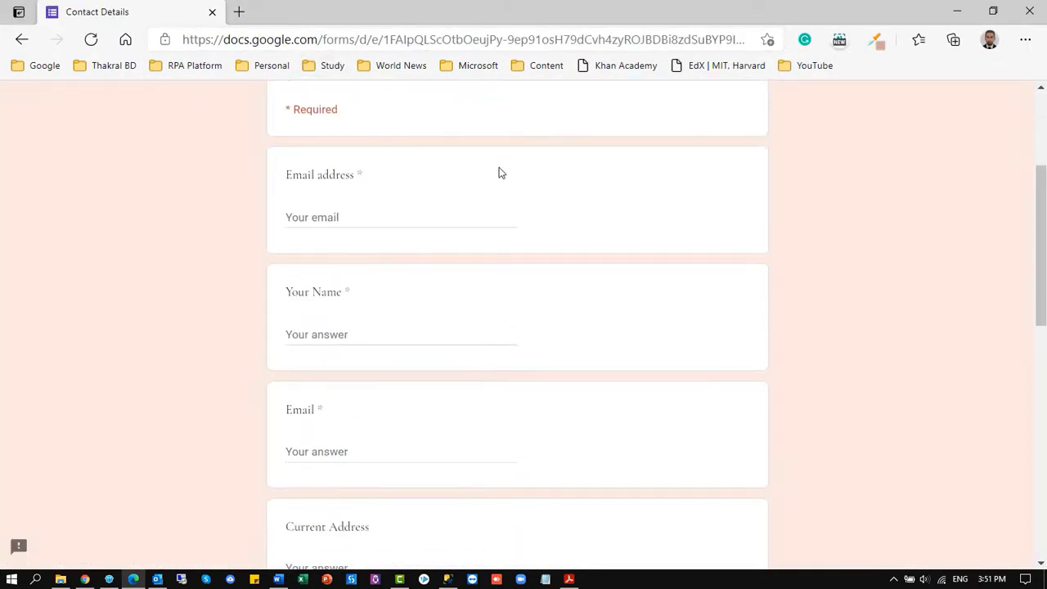
{"action": "scroll", "coordinate": [487, 213], "scroll_direction": "down", "scroll_amount": 2}
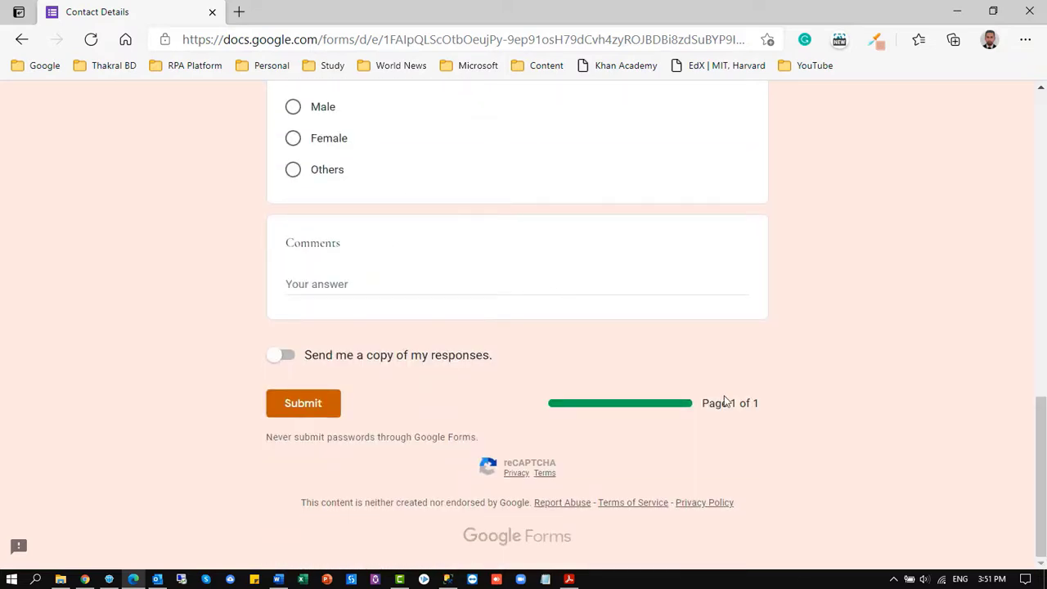
{"action": "scroll", "coordinate": [393, 363], "scroll_direction": "up", "scroll_amount": 15}
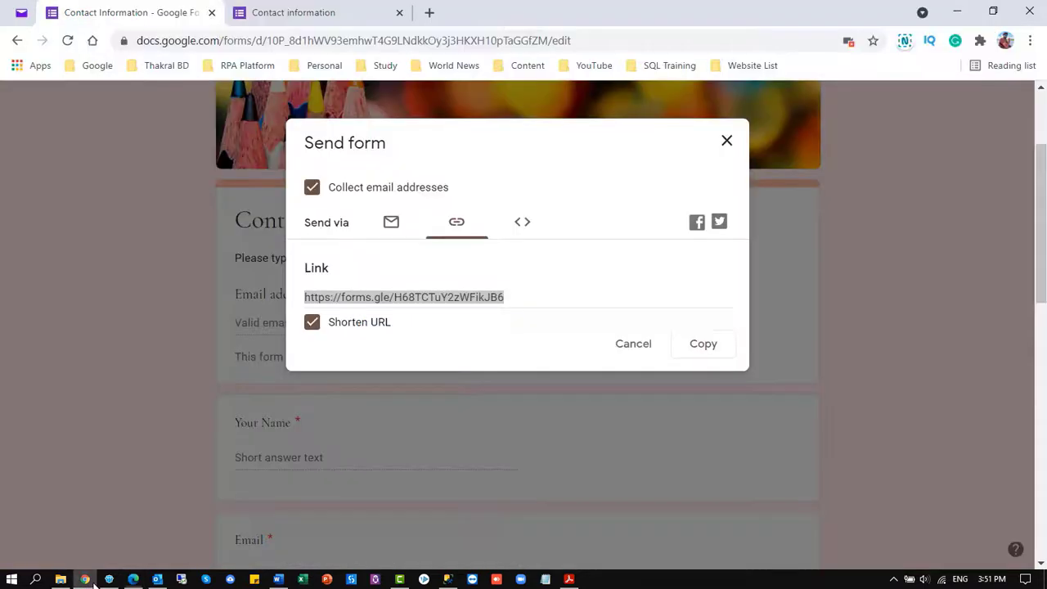
Email the form to the recipient's Gmail address with Include form in email ticked
{"action": "left_click", "coordinate": [526, 302]}
{"action": "left_click", "coordinate": [390, 223]}
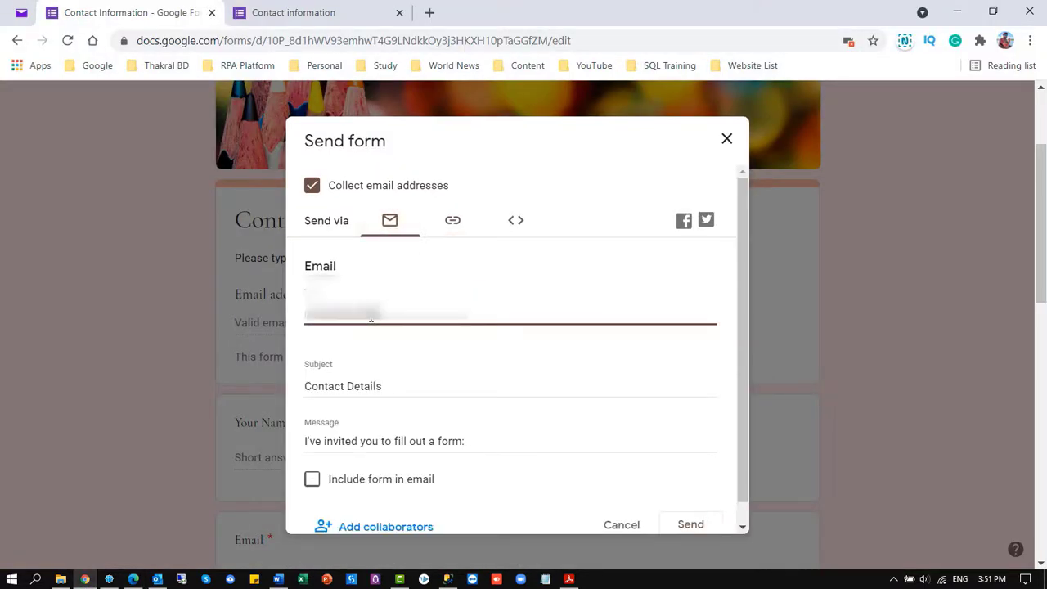
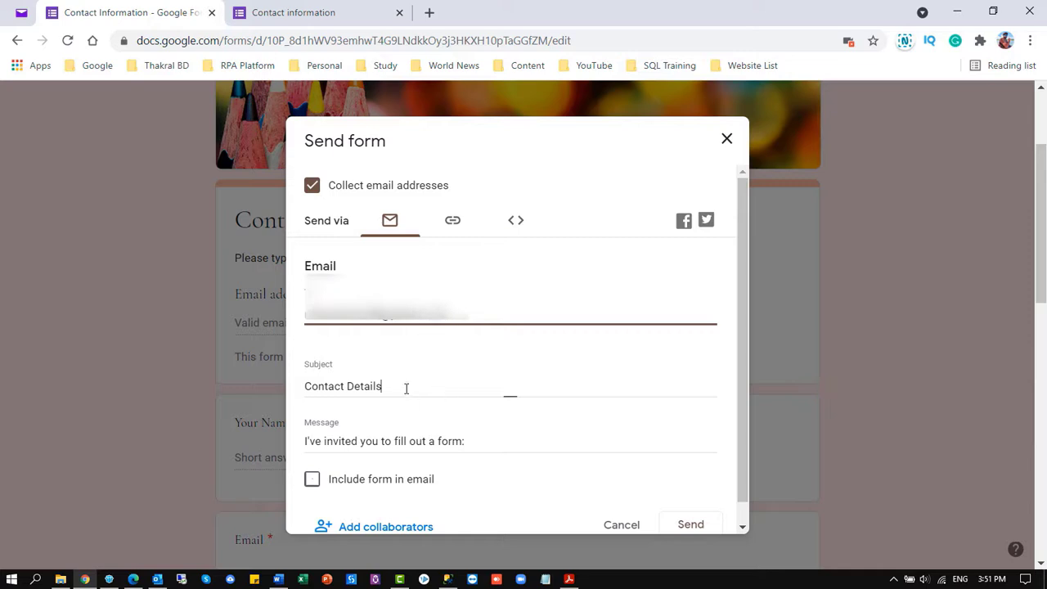
{"action": "scroll", "coordinate": [386, 360], "scroll_direction": "down", "scroll_amount": 2}
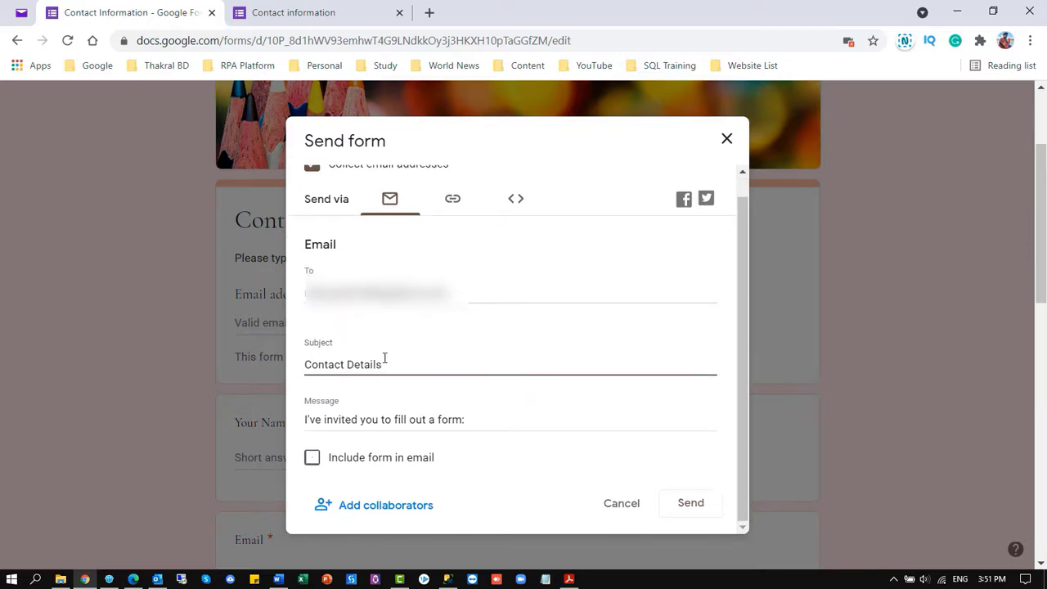
{"action": "left_click", "coordinate": [312, 459]}
{"action": "scroll", "coordinate": [413, 358], "scroll_direction": "up", "scroll_amount": 1}
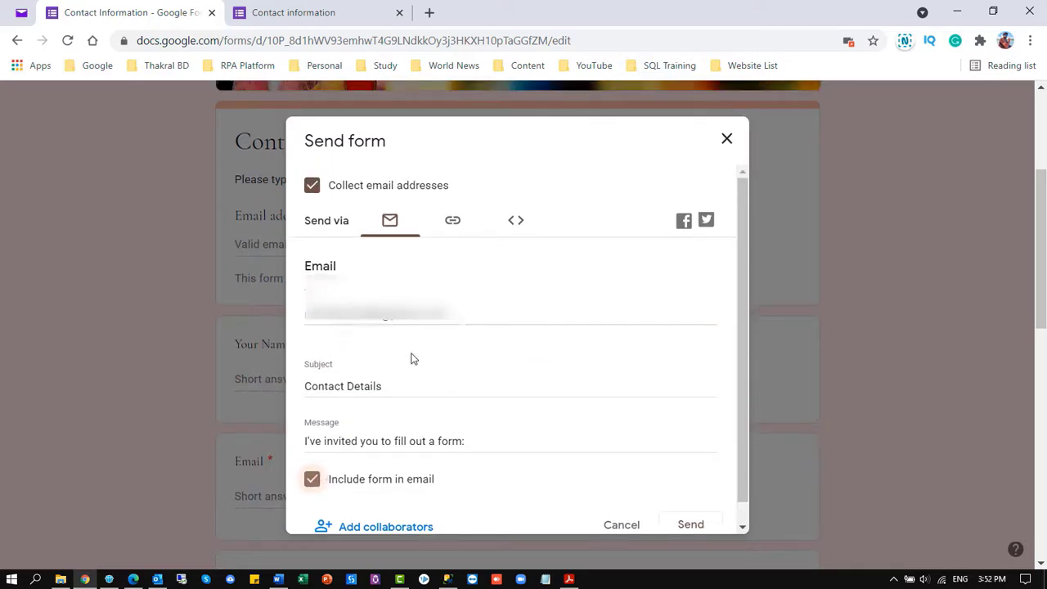
{"action": "scroll", "coordinate": [413, 358], "scroll_direction": "down", "scroll_amount": 1}
{"action": "left_click", "coordinate": [692, 504]}
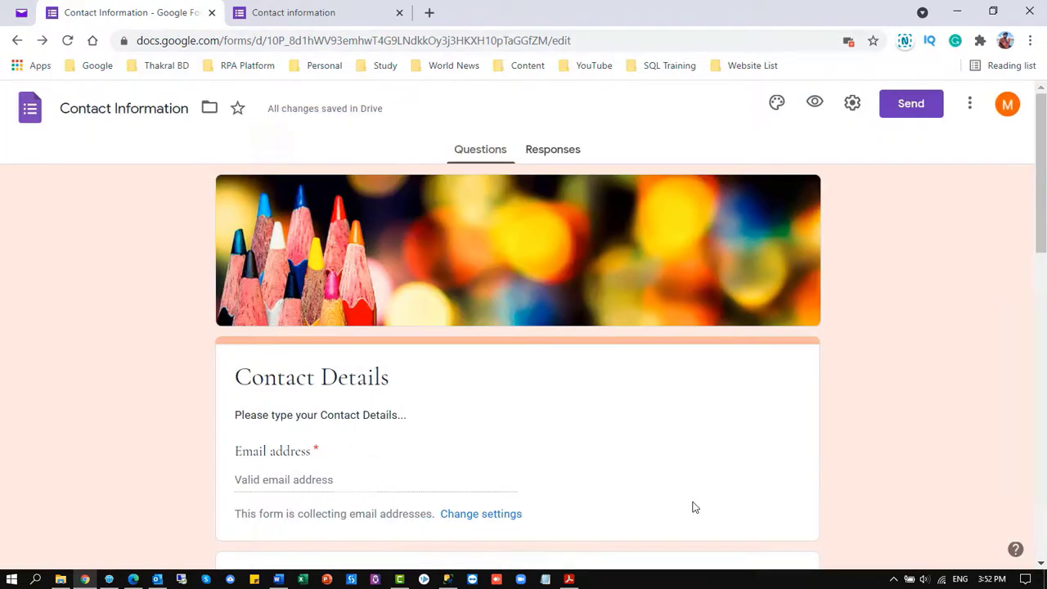
{"action": "scroll", "coordinate": [610, 369], "scroll_direction": "down", "scroll_amount": 5}
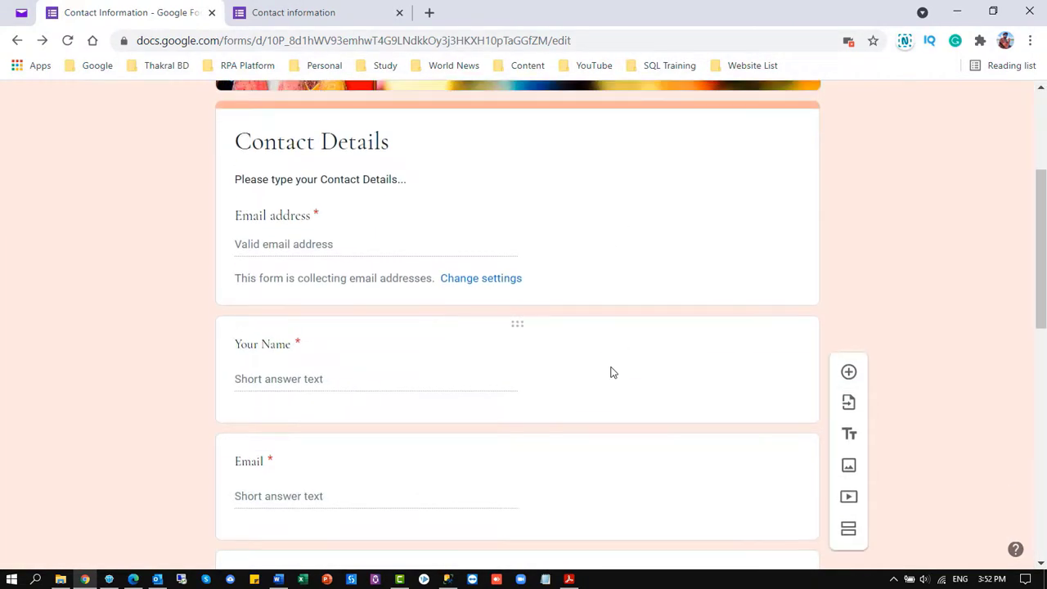
Open the Contact Details invitation in Yahoo Mail, then return to the live form in Edge
{"action": "left_click", "coordinate": [21, 12]}
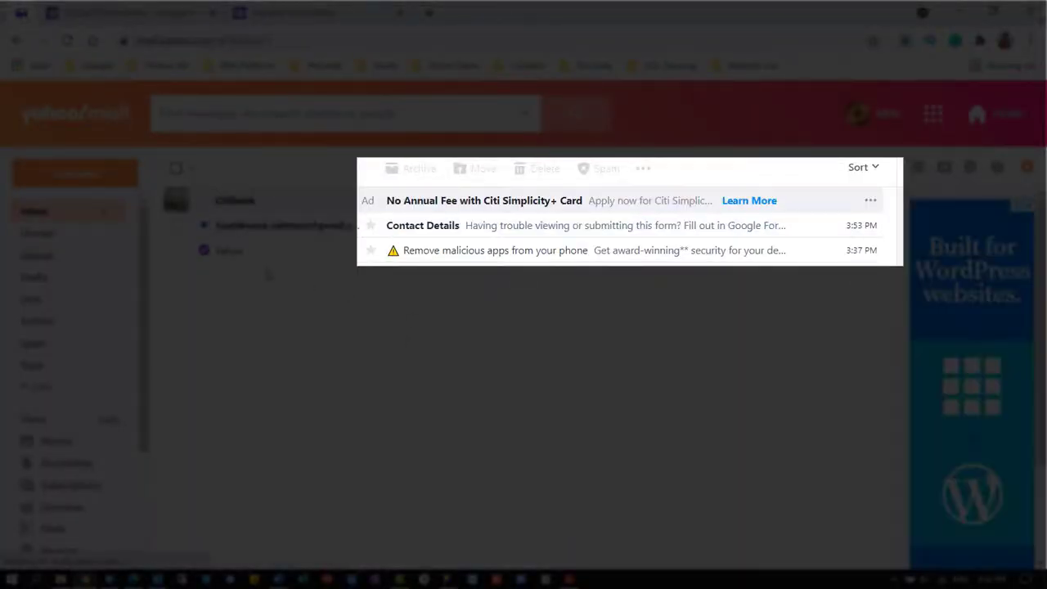
{"action": "left_click", "coordinate": [522, 233]}
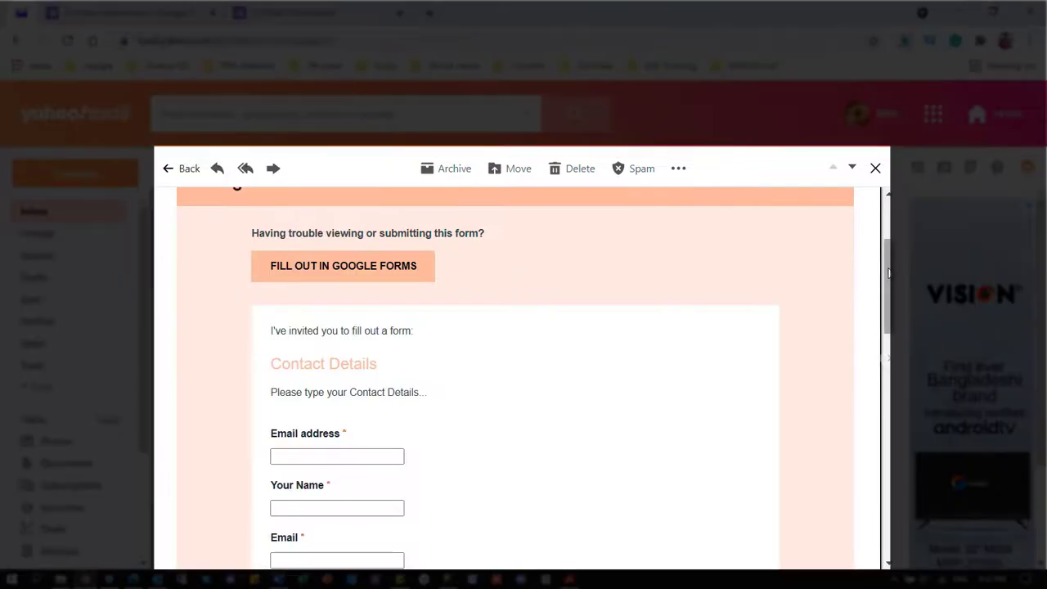
{"action": "scroll", "coordinate": [889, 273], "scroll_direction": "up", "scroll_amount": 1}
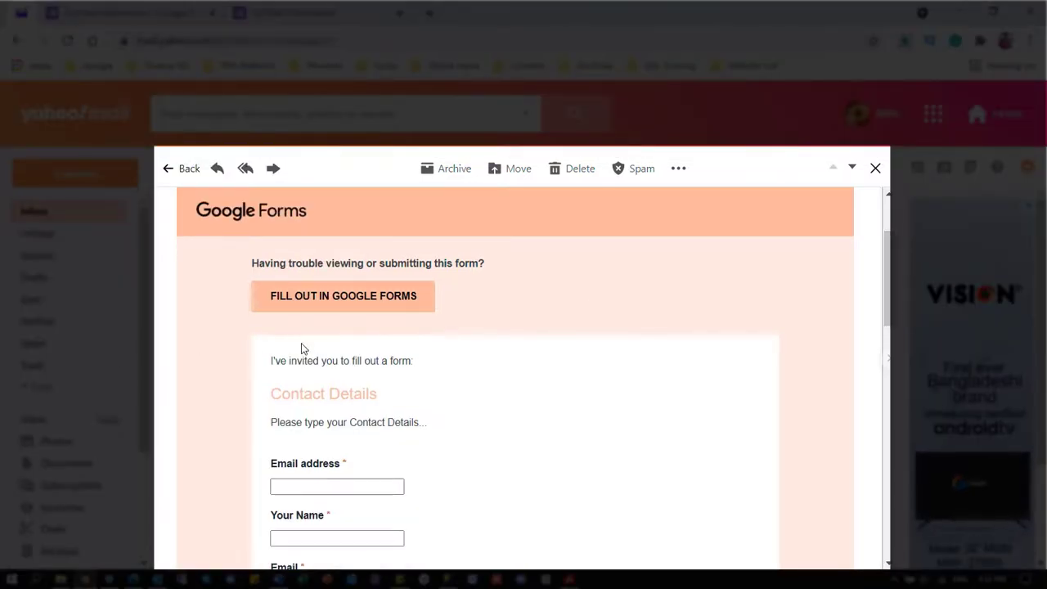
{"action": "scroll", "coordinate": [300, 349], "scroll_direction": "down", "scroll_amount": 2}
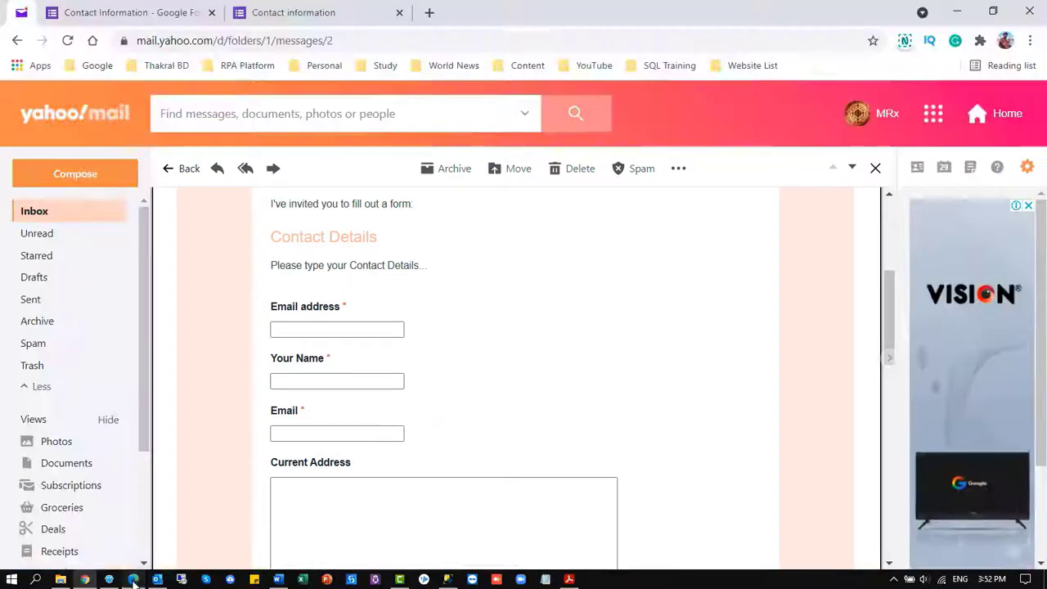
{"action": "left_click", "coordinate": [133, 579]}
{"action": "scroll", "coordinate": [343, 327], "scroll_direction": "down", "scroll_amount": 2}
Enter the respondent's email address and fill Your Name from the autofill suggestion
{"action": "left_click", "coordinate": [340, 292]}
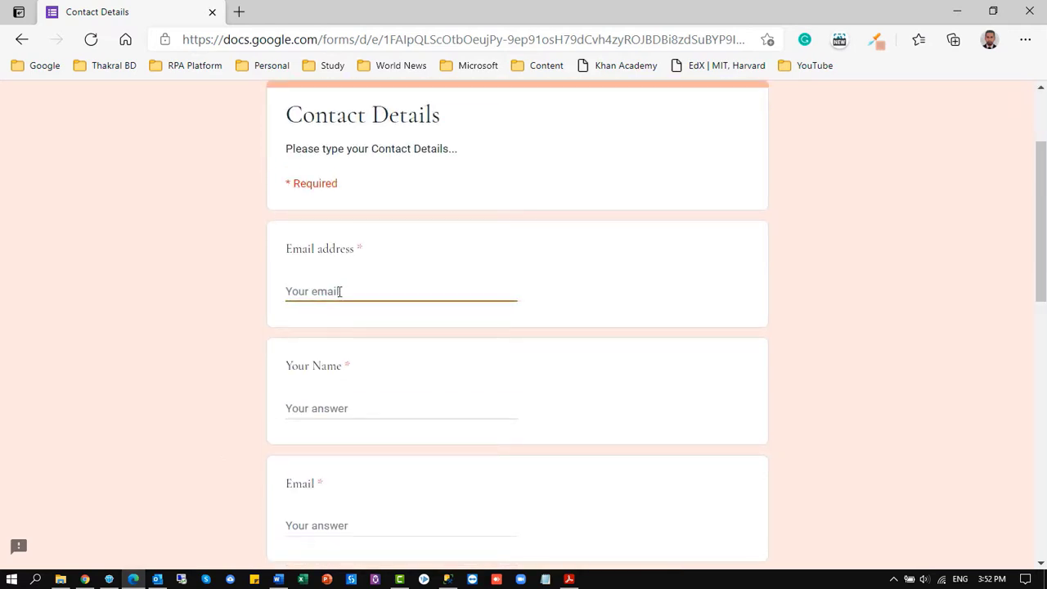
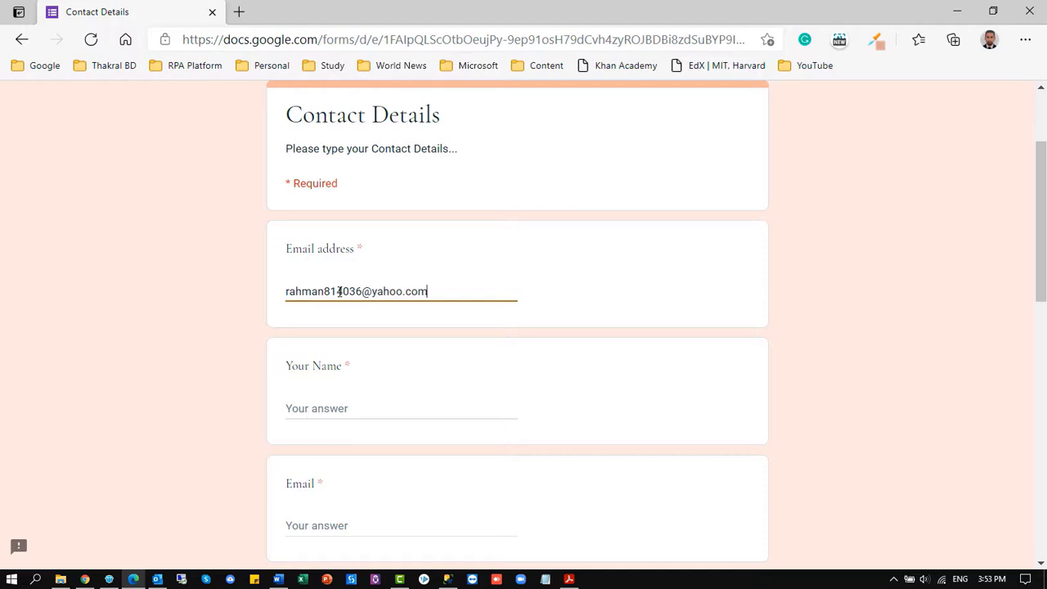
{"action": "left_click", "coordinate": [335, 408]}
{"action": "left_click", "coordinate": [360, 433]}
{"action": "scroll", "coordinate": [358, 383], "scroll_direction": "down", "scroll_amount": 2}
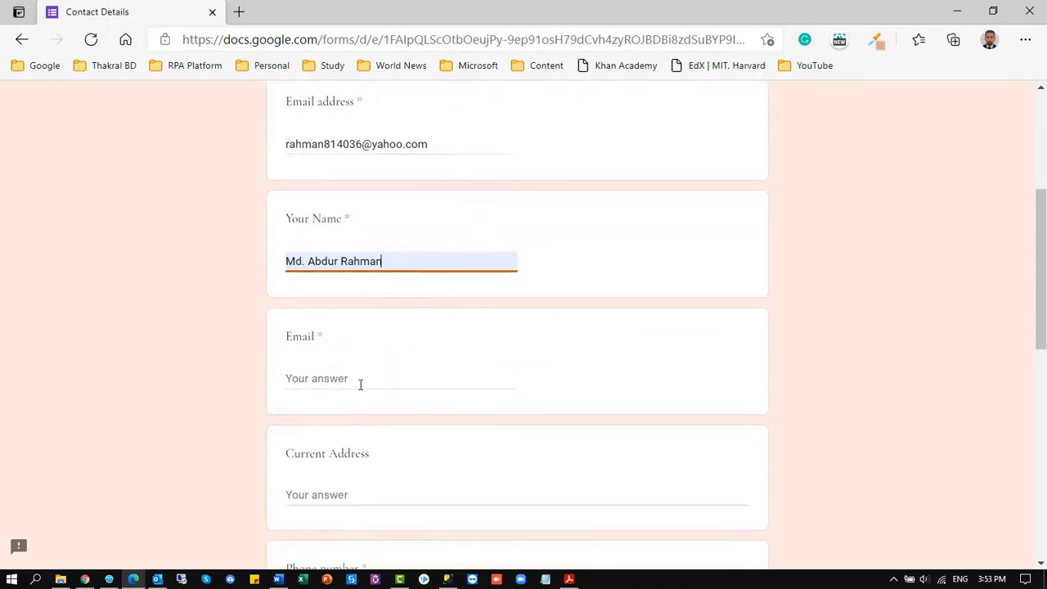
{"action": "scroll", "coordinate": [384, 351], "scroll_direction": "up", "scroll_amount": 2}
{"action": "left_click_drag", "start_coordinate": [435, 291], "coordinate": [248, 295]}
{"action": "scroll", "coordinate": [372, 397], "scroll_direction": "down", "scroll_amount": 3}
{"action": "scroll", "coordinate": [369, 377], "scroll_direction": "up", "scroll_amount": 3}
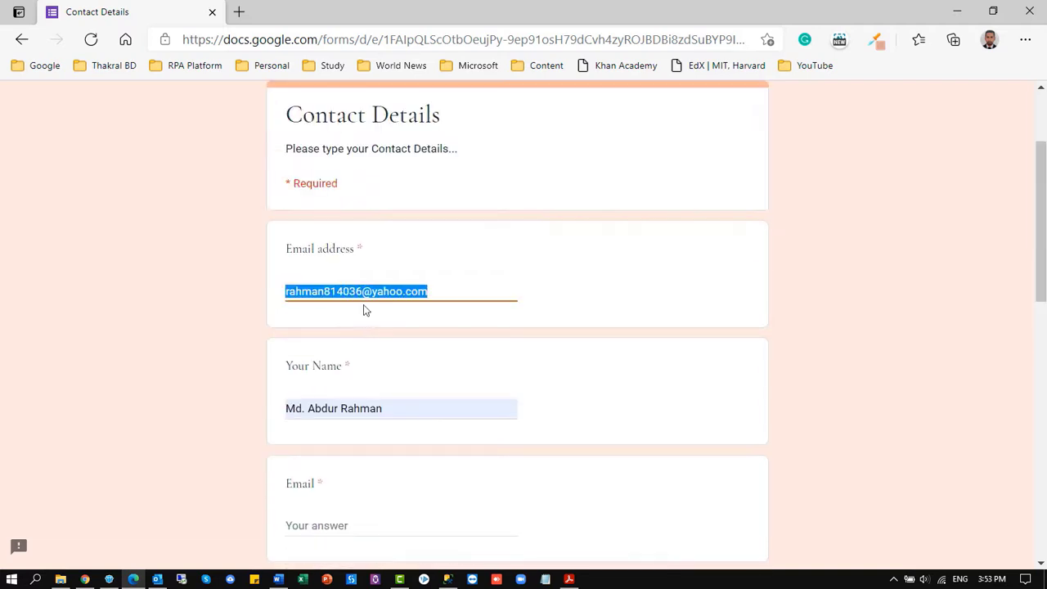
Correct the Email answer's domain to yahoo.com and accept the autofill suggestion
{"action": "left_click", "coordinate": [363, 303]}
{"action": "left_click_drag", "start_coordinate": [372, 291], "coordinate": [479, 292]}
{"action": "key", "text": "BackSpace"}
{"action": "left_click", "coordinate": [600, 313]}
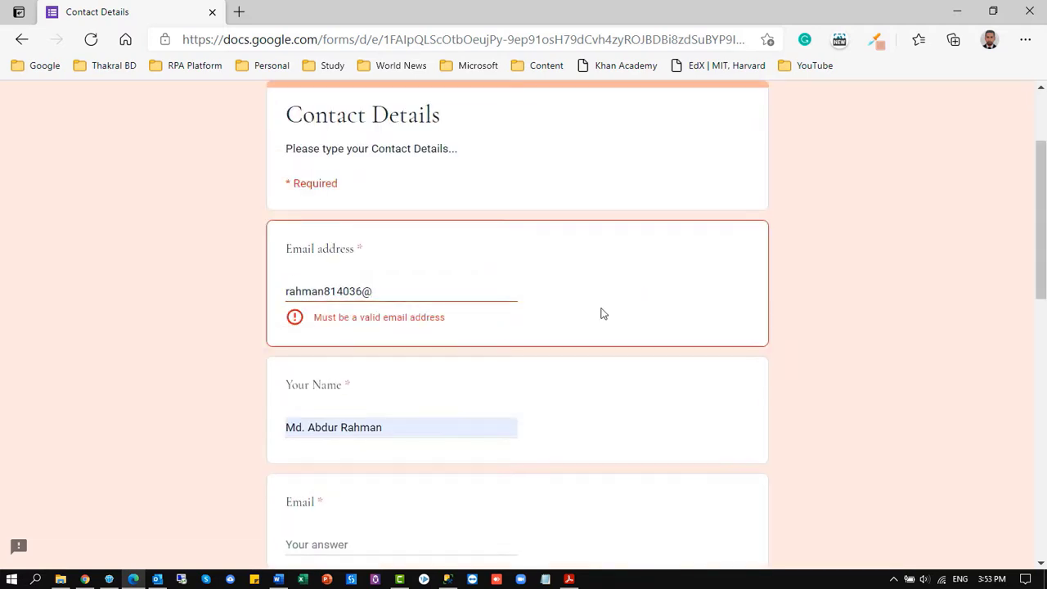
{"action": "left_click", "coordinate": [379, 291]}
{"action": "type", "text": "ds"}
{"action": "left_click", "coordinate": [475, 329]}
{"action": "double_click", "coordinate": [417, 289]}
{"action": "type", "text": "yahoo.c"}
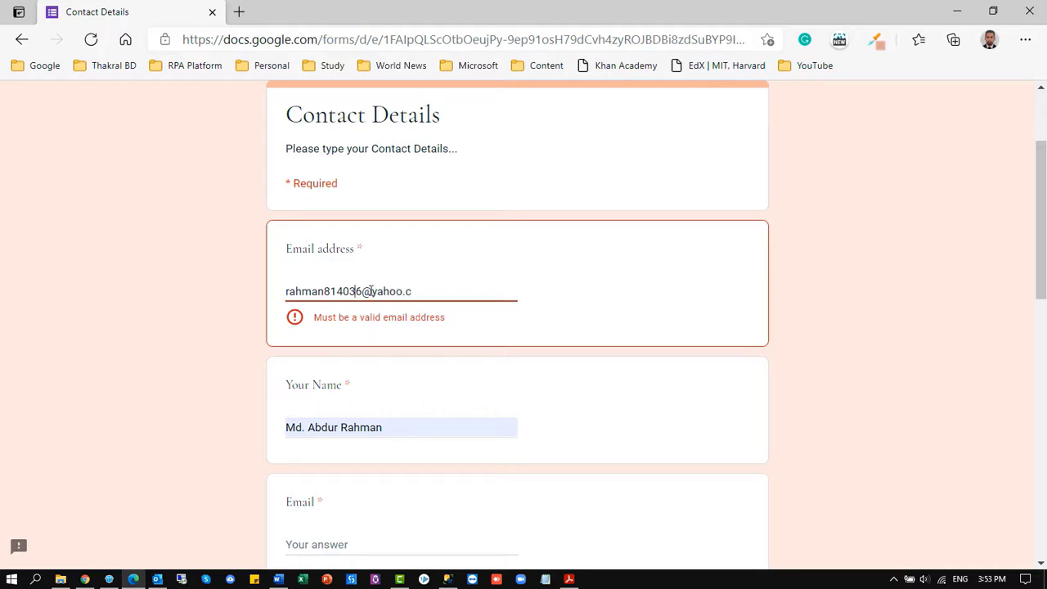
{"action": "type", "text": "om"}
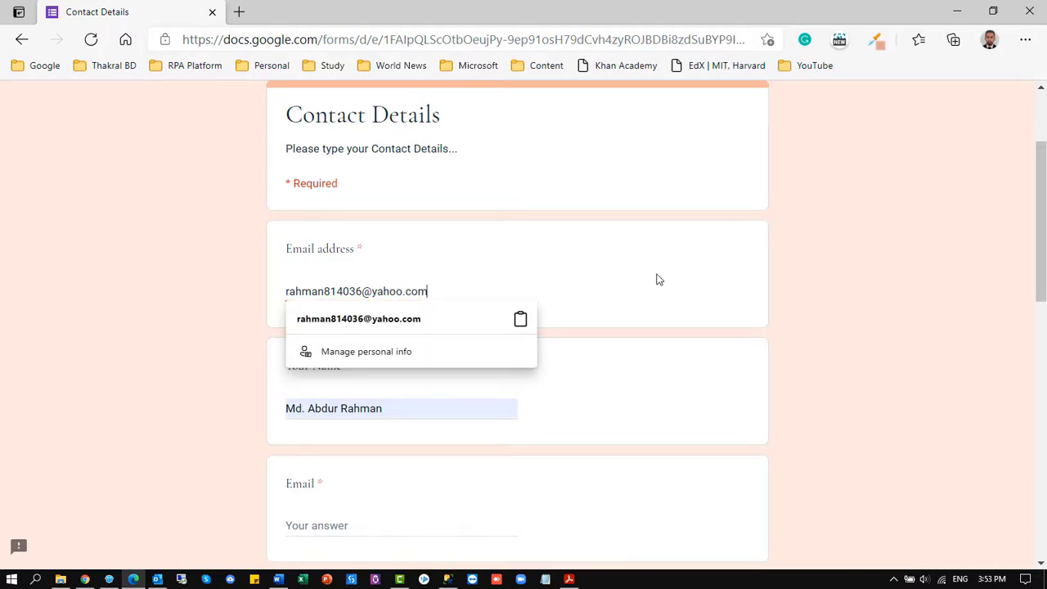
{"action": "scroll", "coordinate": [393, 346], "scroll_direction": "down", "scroll_amount": 3}
{"action": "left_click", "coordinate": [365, 330]}
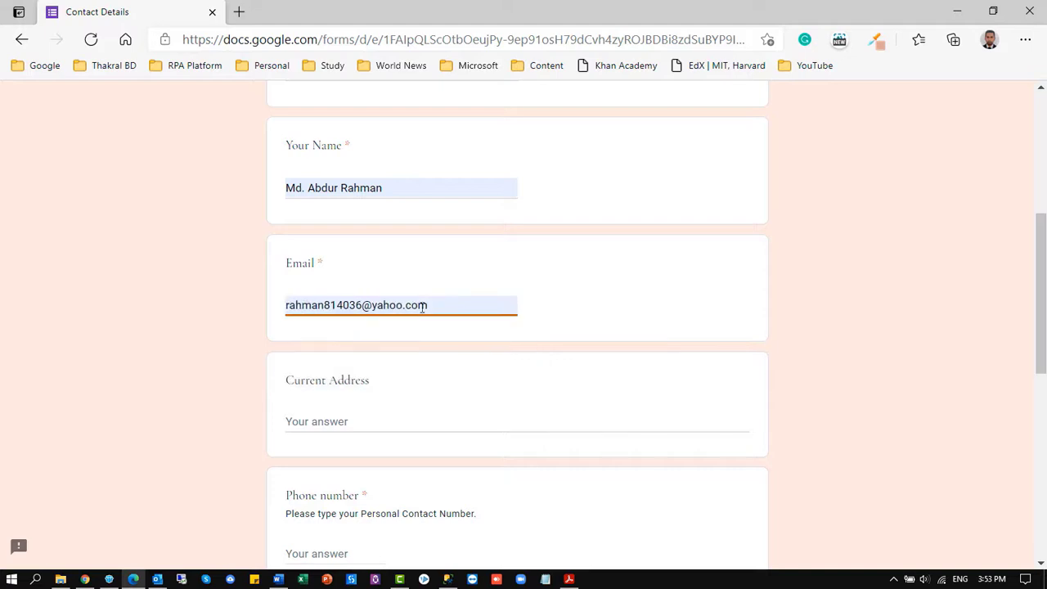
{"action": "scroll", "coordinate": [413, 368], "scroll_direction": "down", "scroll_amount": 2}
Fill in the Current Address and Phone number answers
{"action": "left_click", "coordinate": [360, 277]}
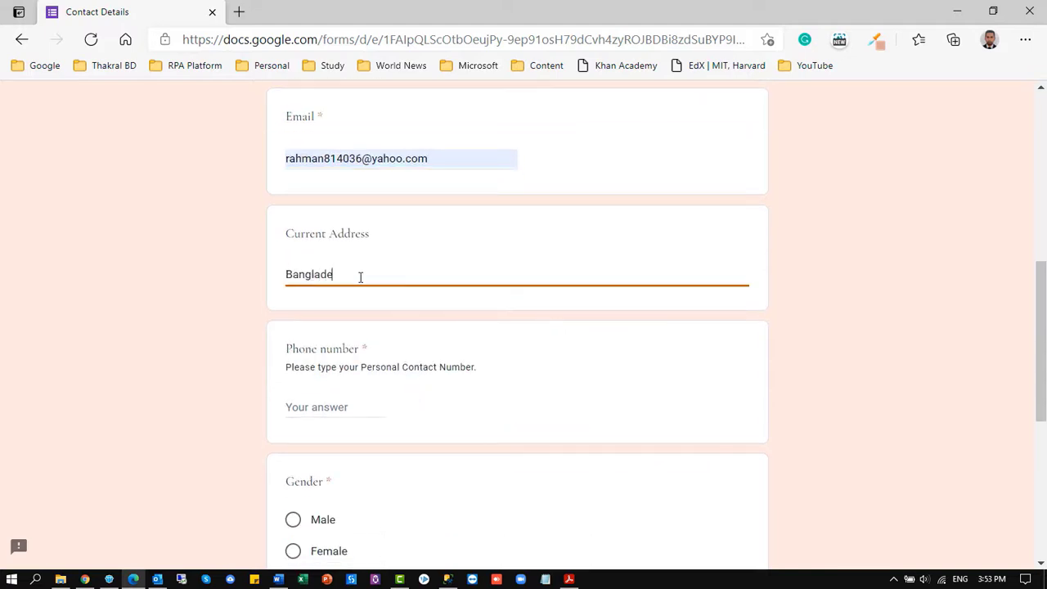
{"action": "scroll", "coordinate": [360, 278], "scroll_direction": "down", "scroll_amount": 2}
{"action": "left_click", "coordinate": [319, 260]}
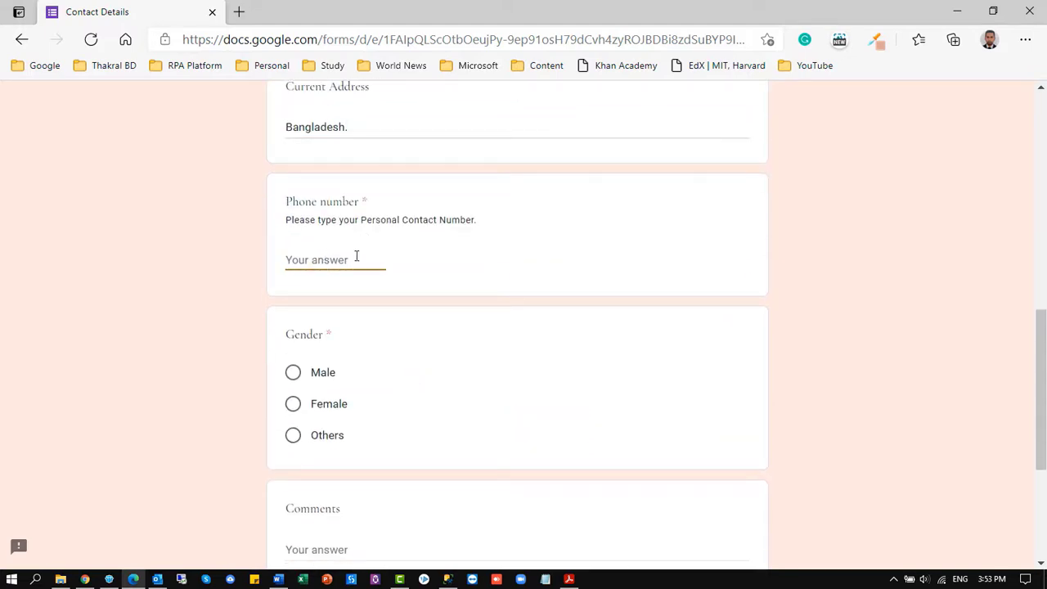
{"action": "type", "text": "01999999999"}
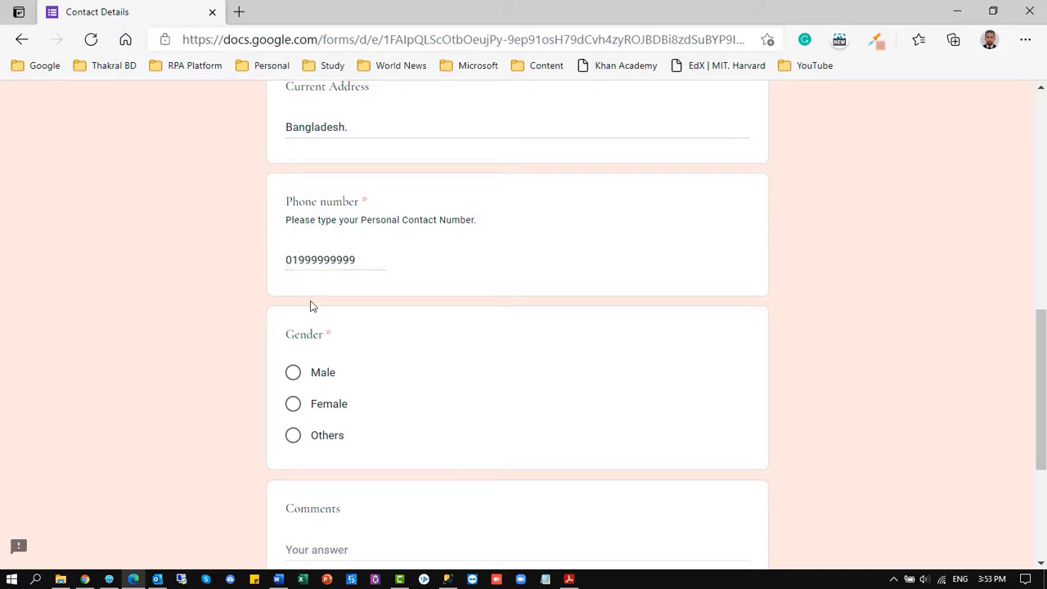
{"action": "left_click", "coordinate": [371, 260]}
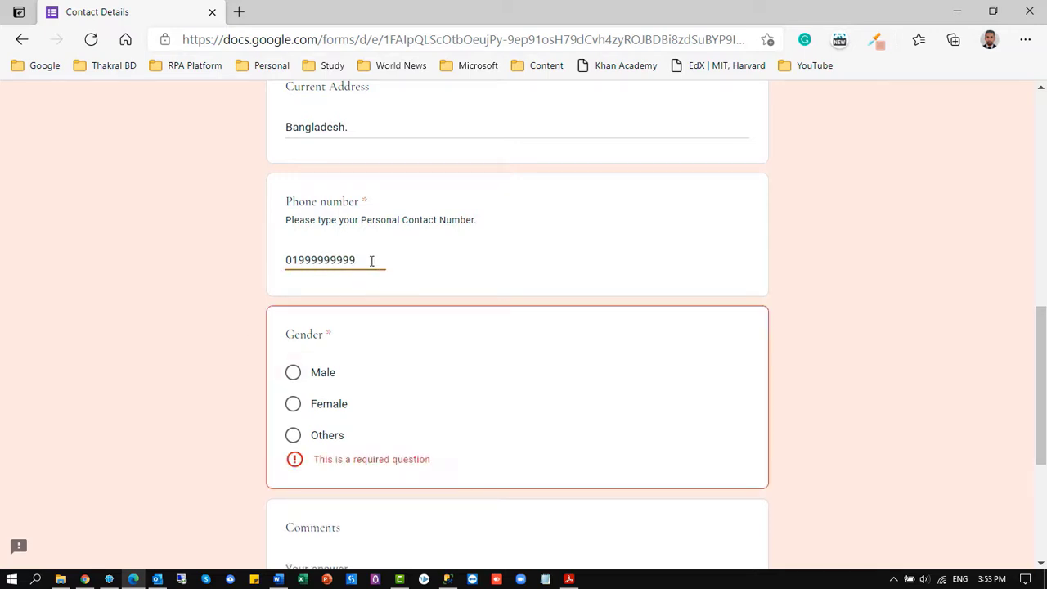
Choose Male, add the comment "Please booked.", request a response copy, and submit
{"action": "left_click", "coordinate": [293, 373]}
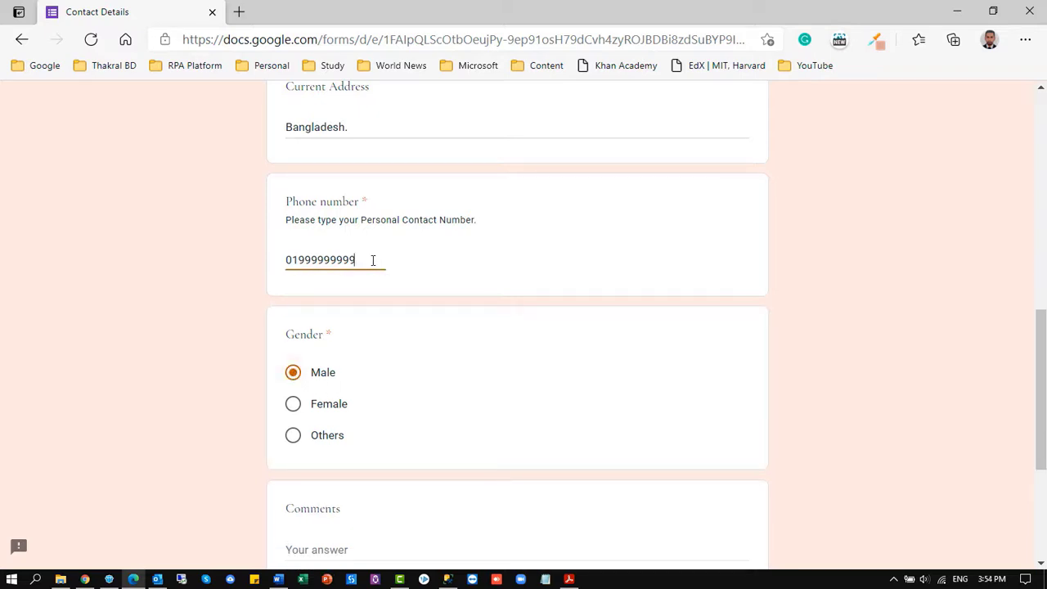
{"action": "scroll", "coordinate": [385, 323], "scroll_direction": "down", "scroll_amount": 3}
{"action": "left_click", "coordinate": [337, 327]}
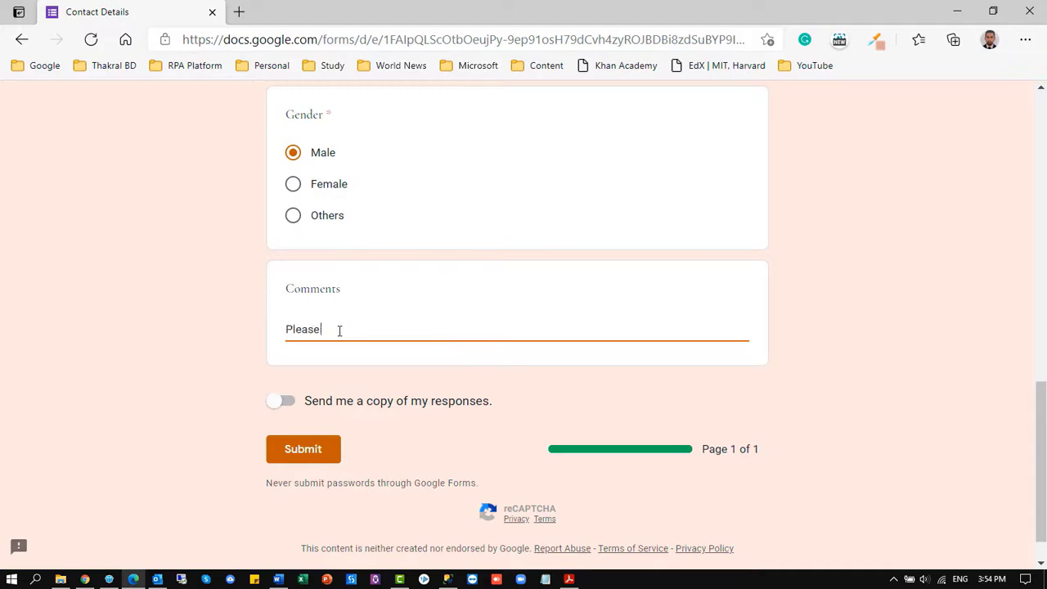
{"action": "left_click", "coordinate": [293, 407]}
{"action": "scroll", "coordinate": [425, 412], "scroll_direction": "down", "scroll_amount": 1}
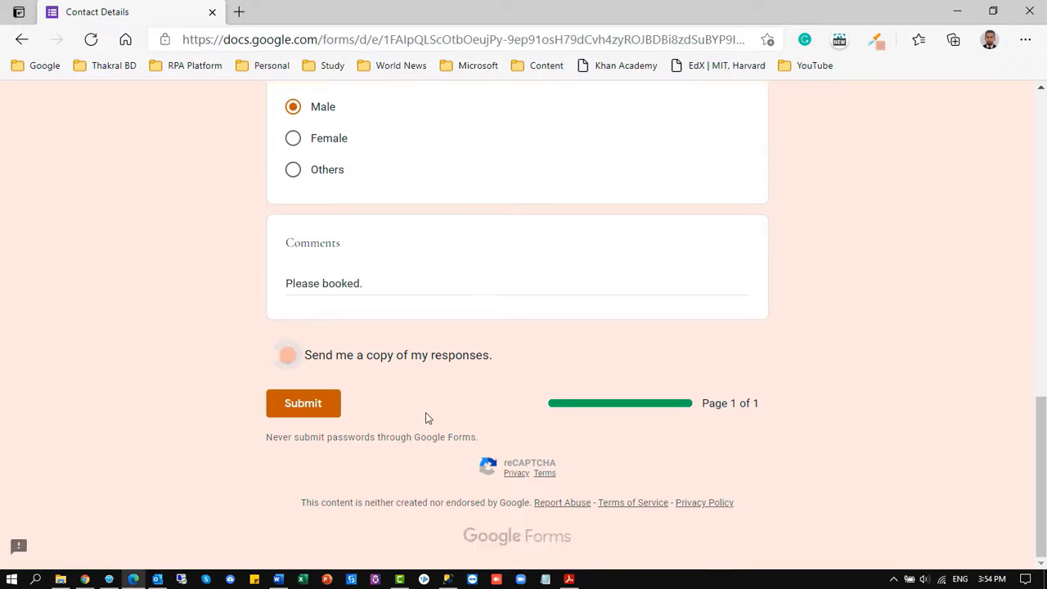
{"action": "scroll", "coordinate": [420, 413], "scroll_direction": "up", "scroll_amount": 15}
{"action": "scroll", "coordinate": [419, 406], "scroll_direction": "down", "scroll_amount": 15}
{"action": "left_click", "coordinate": [304, 408]}
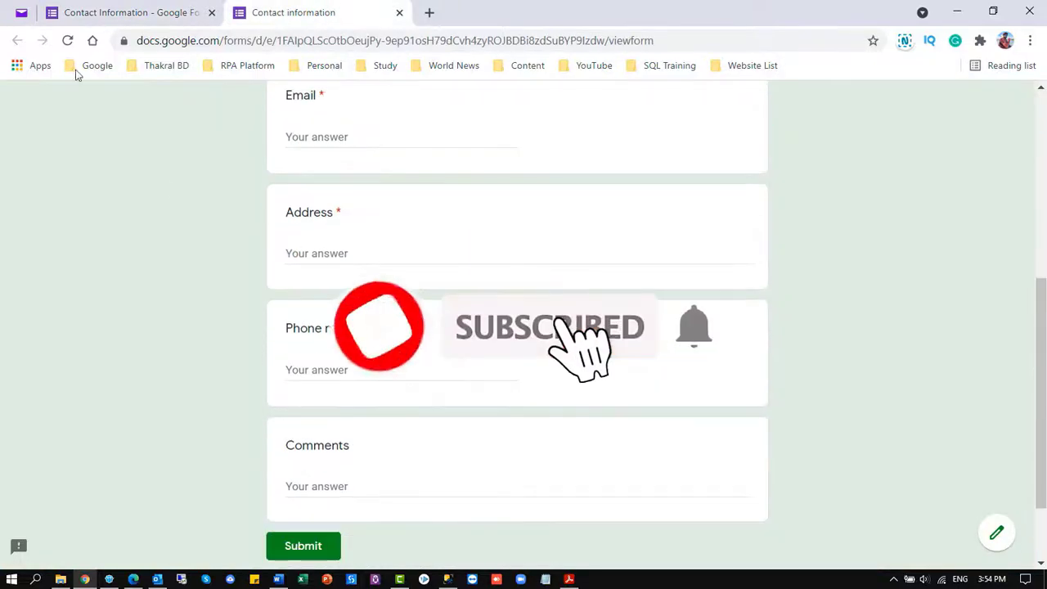
Open the Contact Information form's Responses tab and scroll through the Summary view
{"action": "left_click", "coordinate": [102, 13]}
{"action": "scroll", "coordinate": [521, 285], "scroll_direction": "up", "scroll_amount": 5}
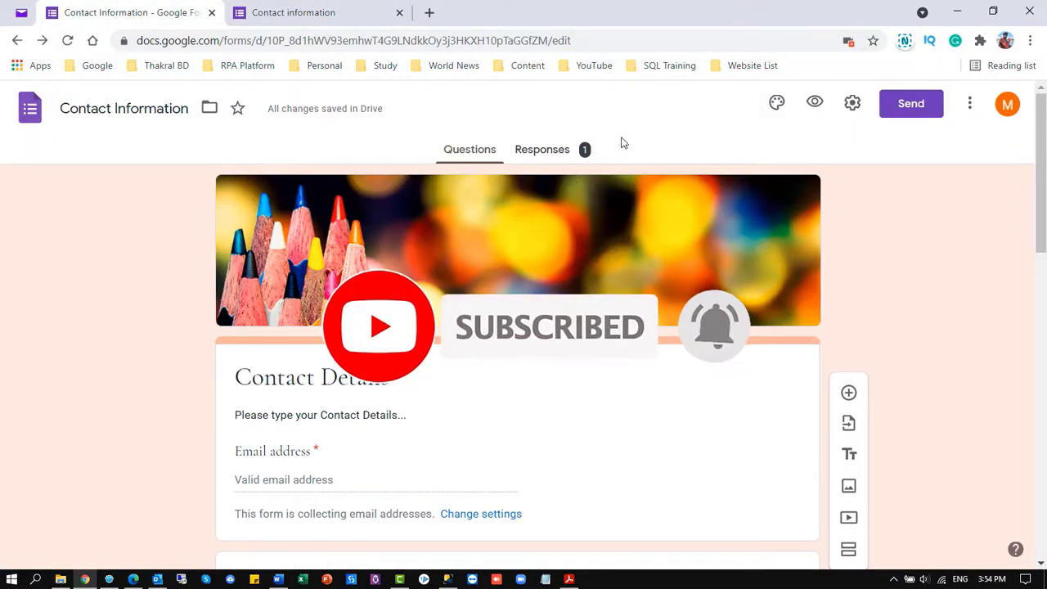
{"action": "left_click", "coordinate": [547, 155]}
{"action": "scroll", "coordinate": [556, 151], "scroll_direction": "down", "scroll_amount": 1}
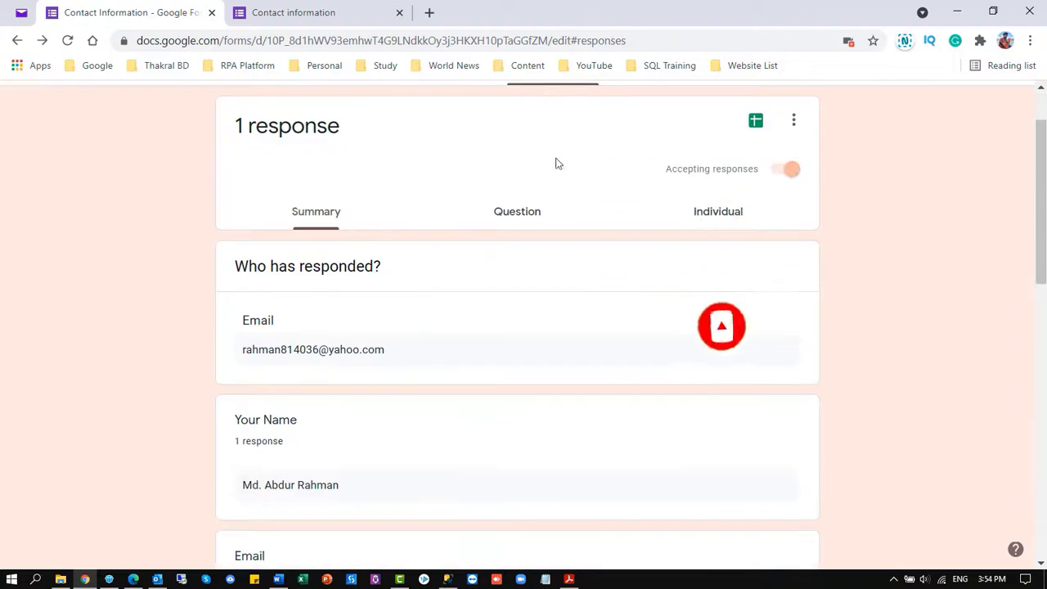
{"action": "scroll", "coordinate": [294, 349], "scroll_direction": "down", "scroll_amount": 3}
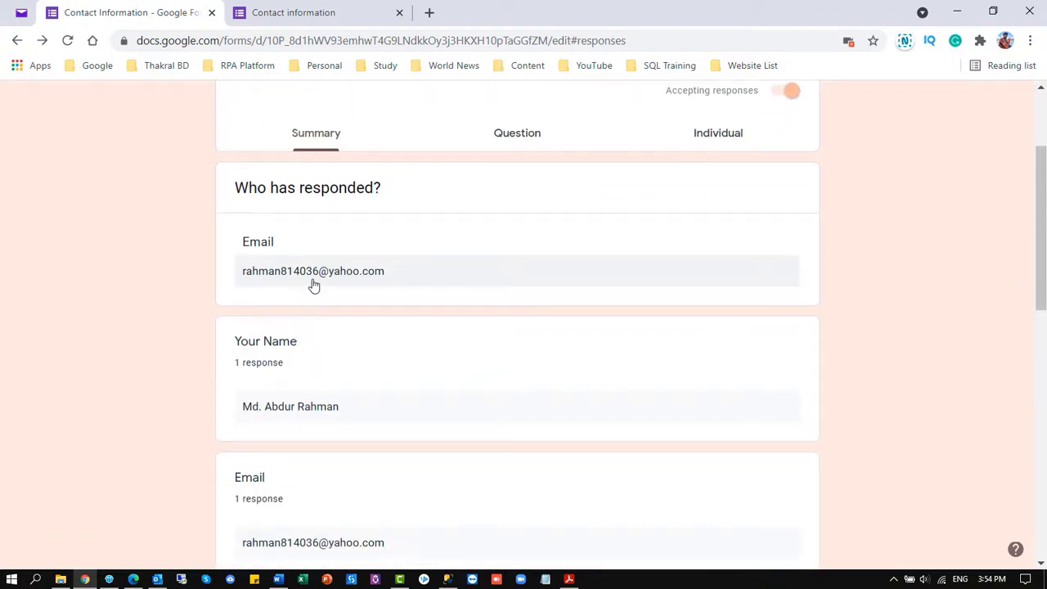
{"action": "scroll", "coordinate": [299, 338], "scroll_direction": "down", "scroll_amount": 7}
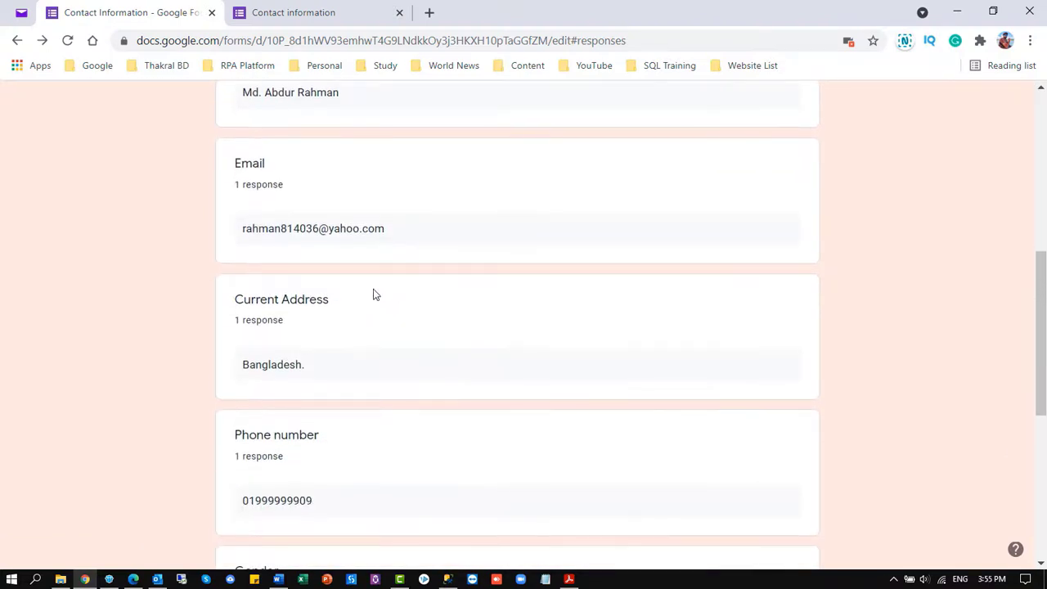
{"action": "scroll", "coordinate": [327, 290], "scroll_direction": "down", "scroll_amount": 1}
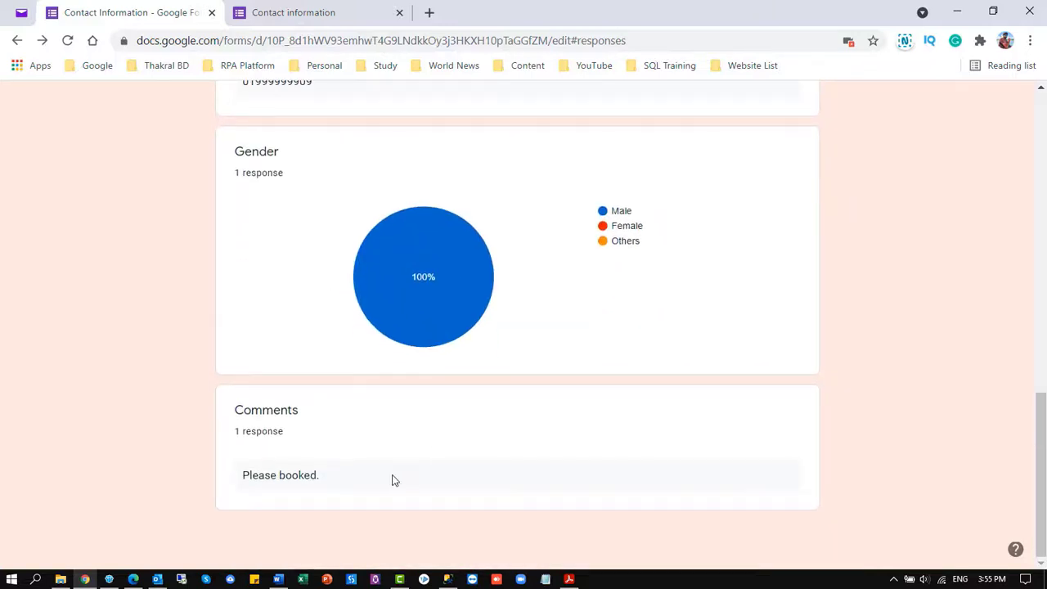
{"action": "scroll", "coordinate": [439, 420], "scroll_direction": "up", "scroll_amount": 7}
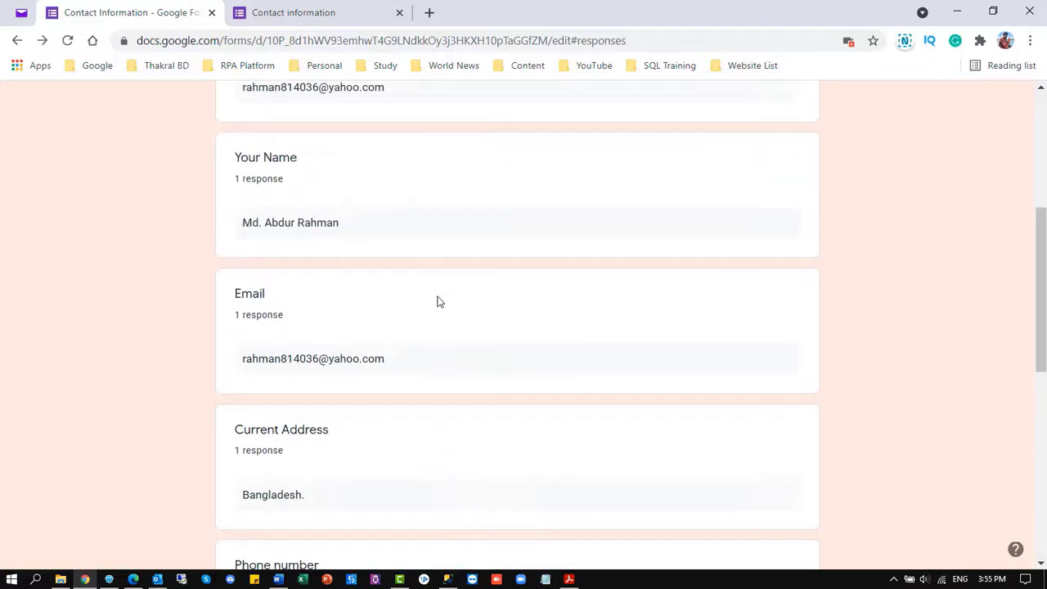
{"action": "scroll", "coordinate": [438, 302], "scroll_direction": "up", "scroll_amount": 4}
Check the response in Question and Individual views, then return to Summary
{"action": "left_click", "coordinate": [525, 299]}
{"action": "scroll", "coordinate": [596, 351], "scroll_direction": "down", "scroll_amount": 2}
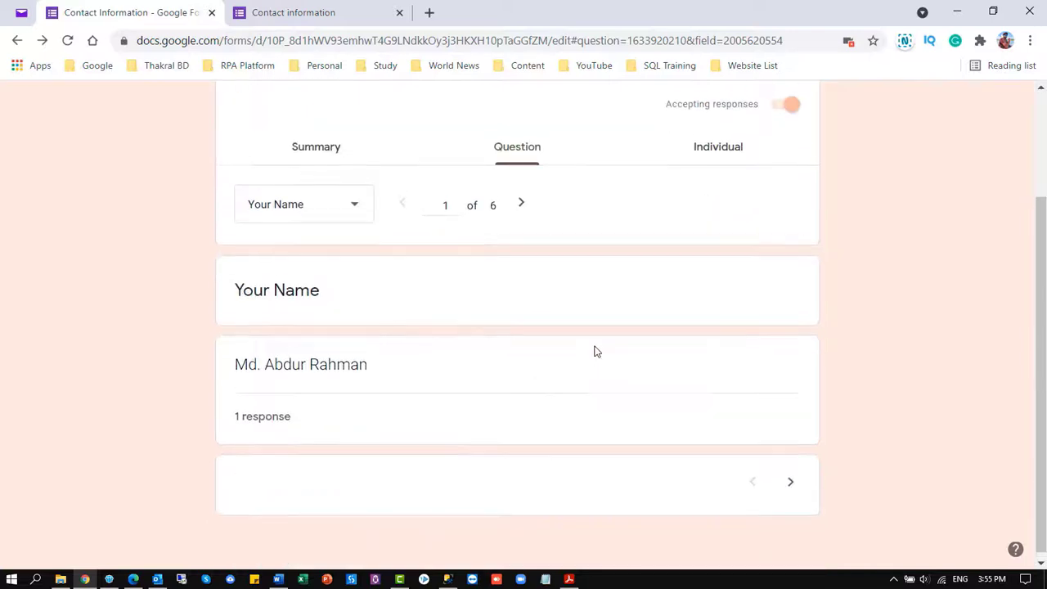
{"action": "scroll", "coordinate": [654, 327], "scroll_direction": "up", "scroll_amount": 2}
{"action": "left_click", "coordinate": [722, 304]}
{"action": "scroll", "coordinate": [327, 327], "scroll_direction": "down", "scroll_amount": 4}
{"action": "scroll", "coordinate": [362, 395], "scroll_direction": "up", "scroll_amount": 4}
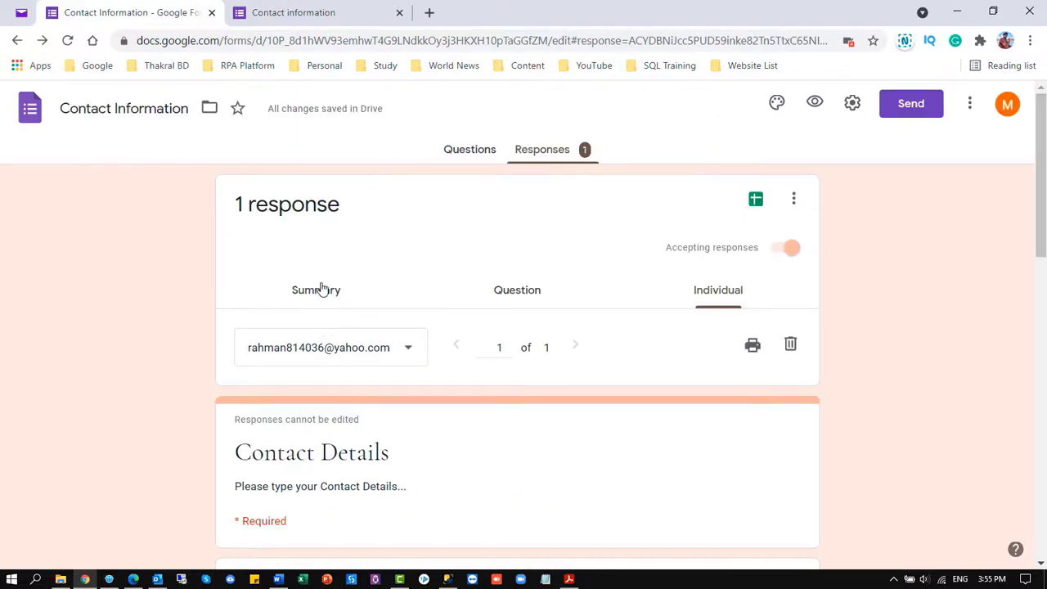
{"action": "left_click", "coordinate": [320, 288]}
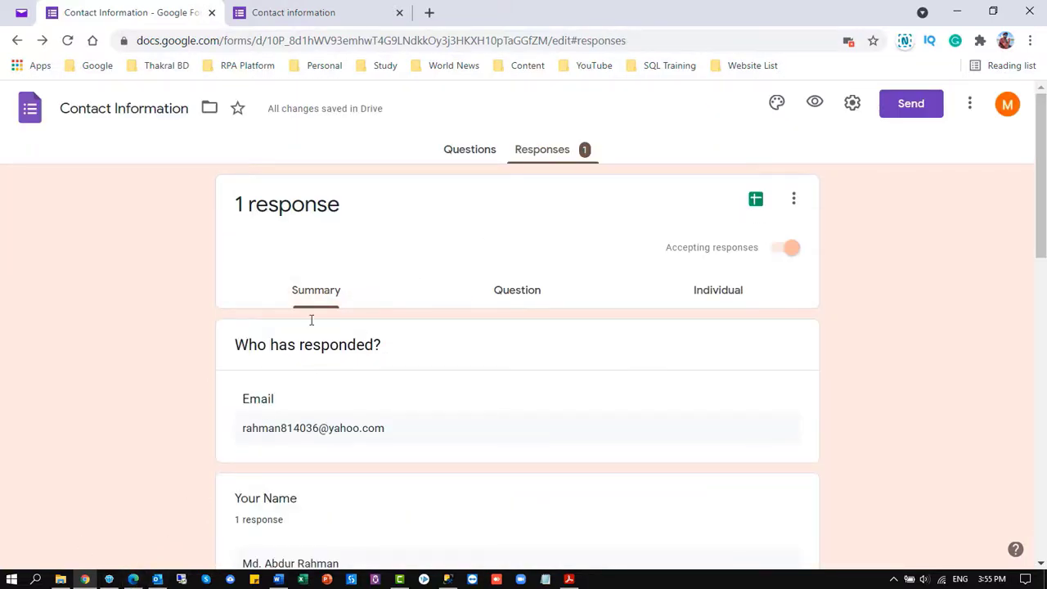
Open the Google Forms receipt in Yahoo's Spam folder, review its answers, and mark it Not Spam
{"action": "left_click", "coordinate": [21, 12]}
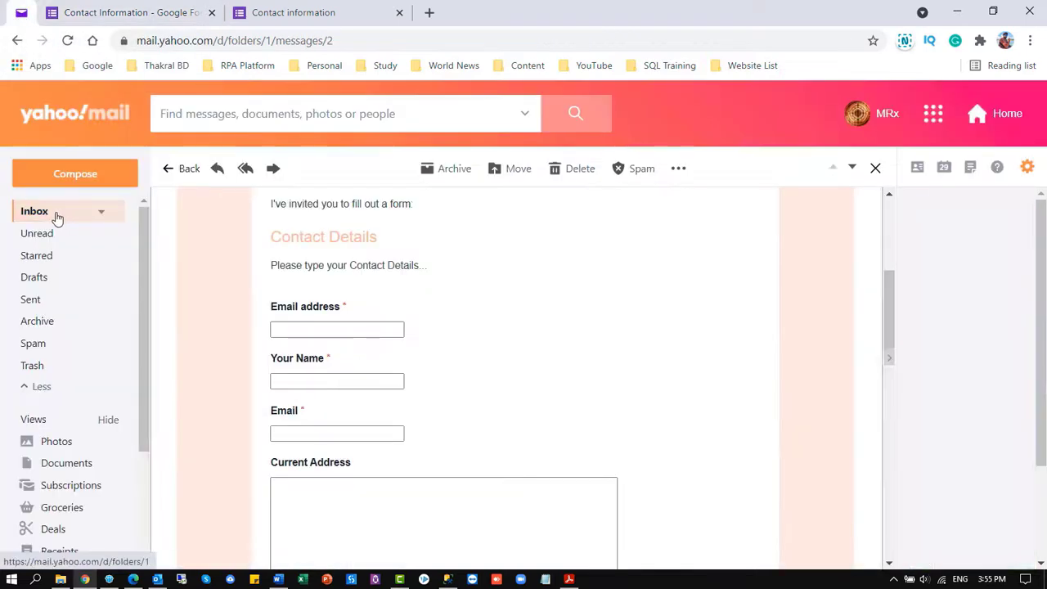
{"action": "scroll", "coordinate": [49, 246], "scroll_direction": "down", "scroll_amount": 1}
{"action": "left_click", "coordinate": [37, 268]}
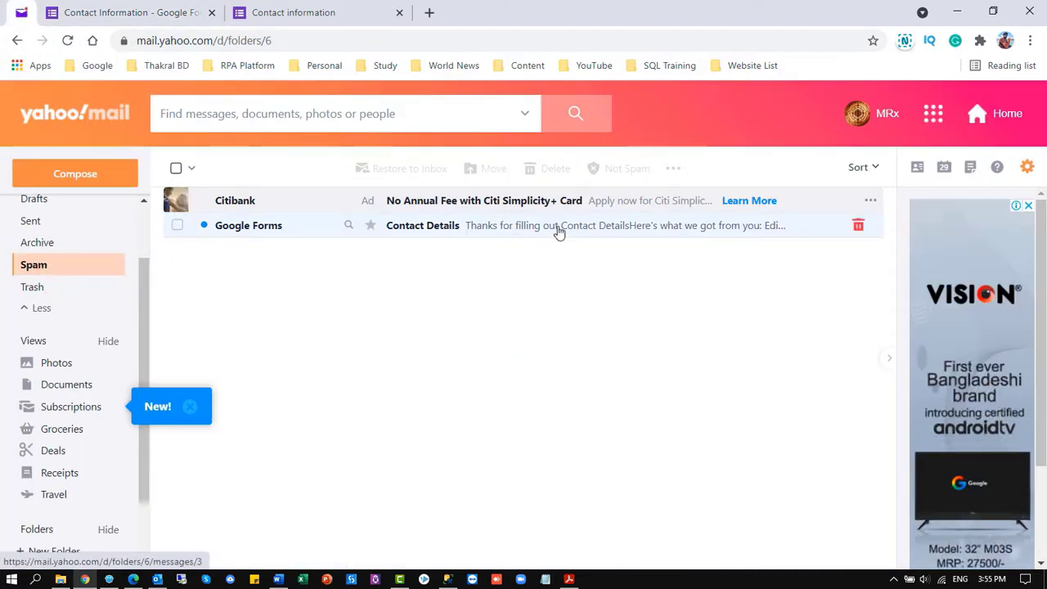
{"action": "left_click", "coordinate": [559, 232]}
{"action": "scroll", "coordinate": [466, 330], "scroll_direction": "down", "scroll_amount": 2}
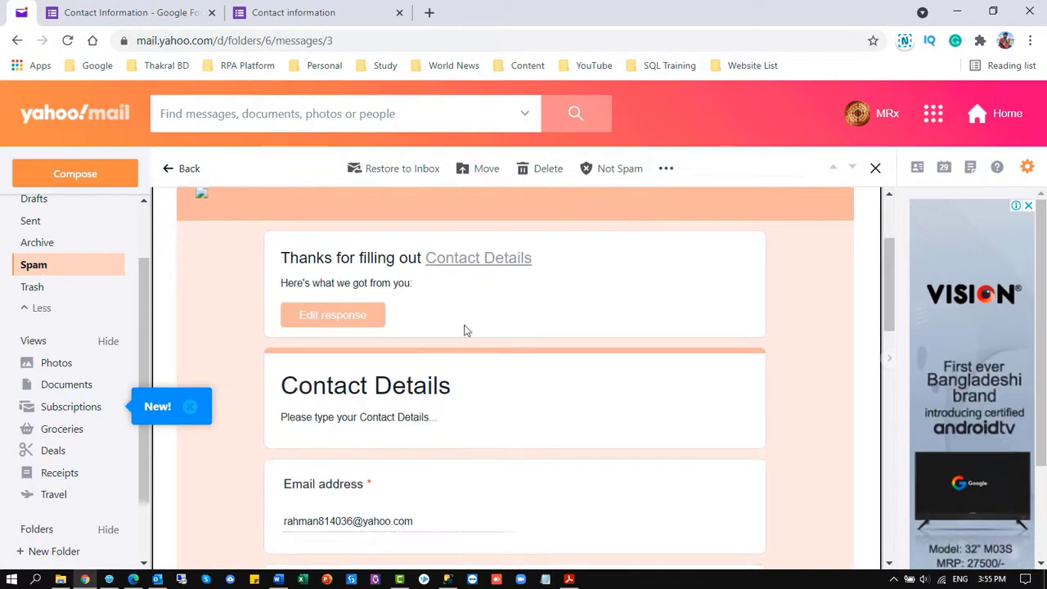
{"action": "scroll", "coordinate": [334, 327], "scroll_direction": "down", "scroll_amount": 1}
{"action": "scroll", "coordinate": [402, 327], "scroll_direction": "down", "scroll_amount": 10}
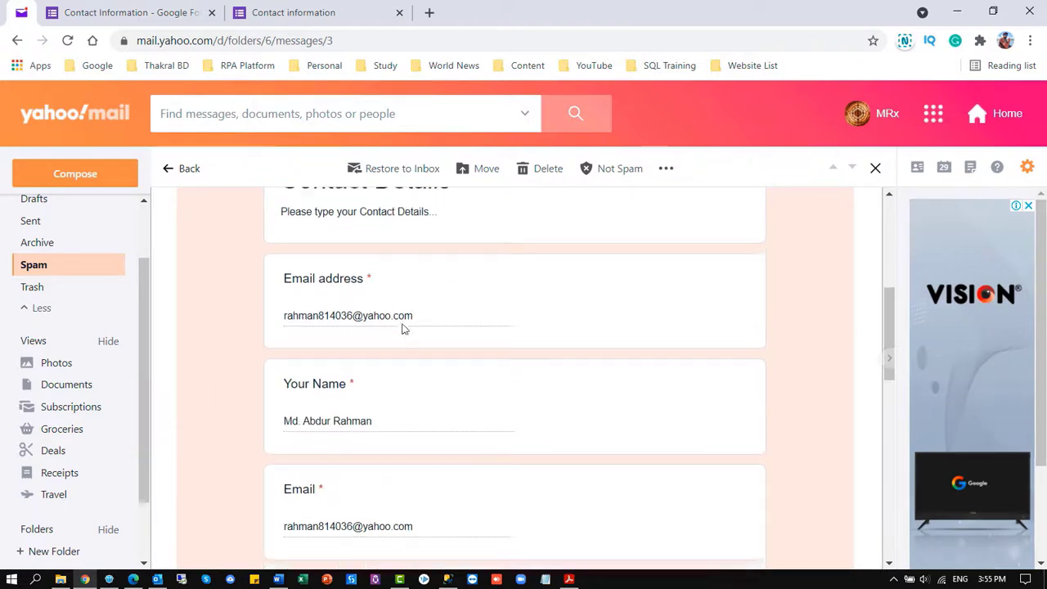
{"action": "scroll", "coordinate": [393, 352], "scroll_direction": "up", "scroll_amount": 12}
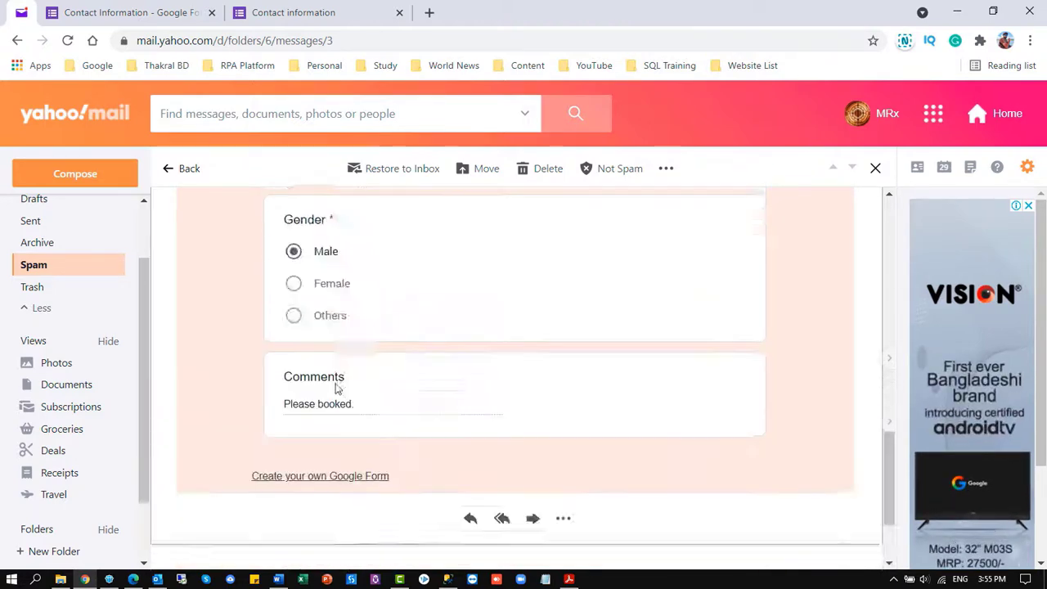
{"action": "left_click", "coordinate": [615, 170]}
Create a new Event RSVP form from the RSVP template on the Forms home page
{"action": "key", "text": "ctrl+Tab"}
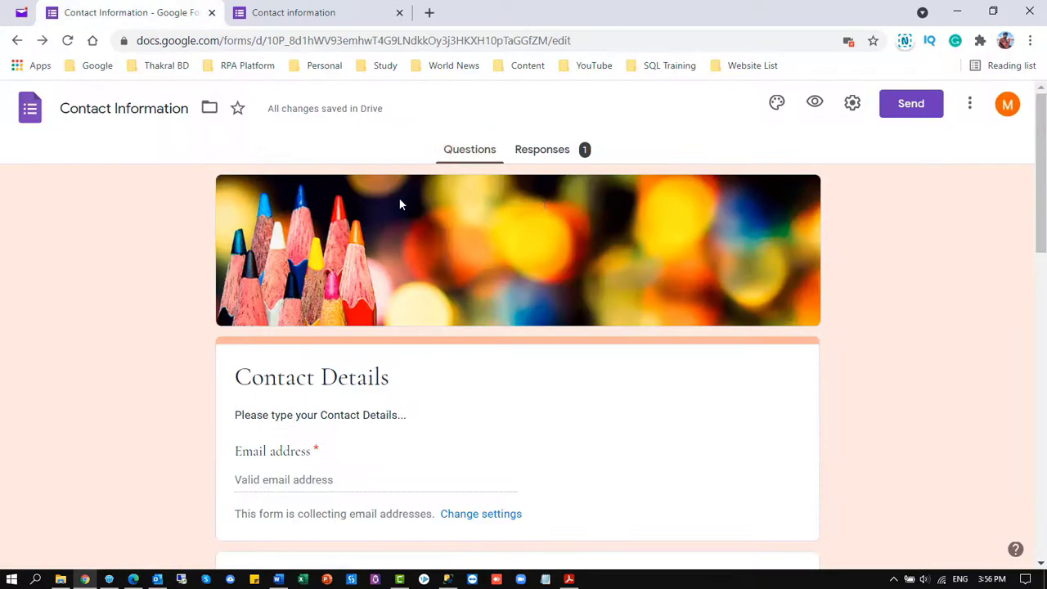
{"action": "left_click", "coordinate": [38, 97]}
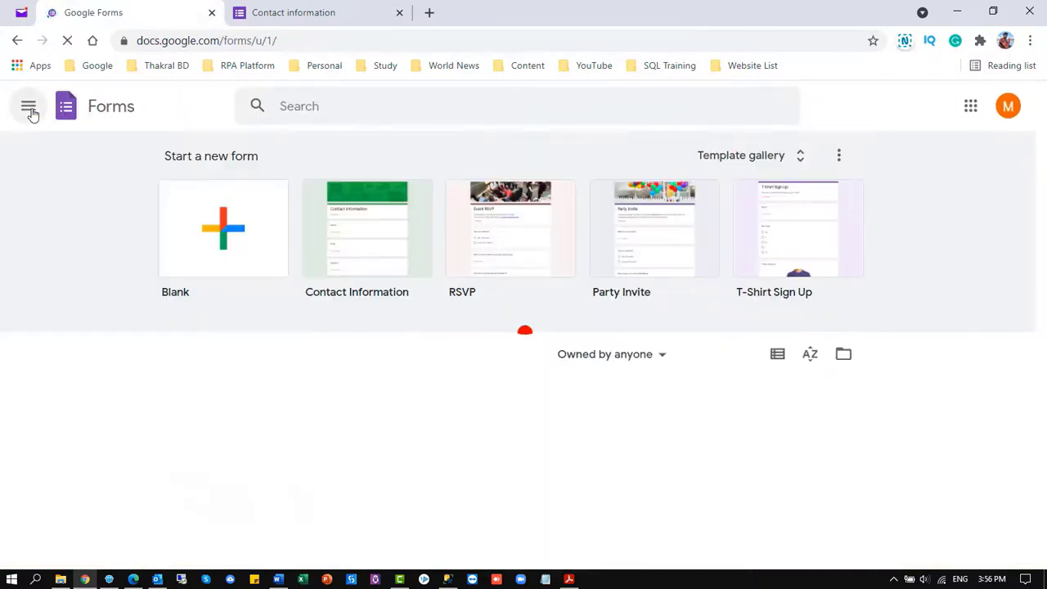
{"action": "scroll", "coordinate": [448, 361], "scroll_direction": "down", "scroll_amount": 1}
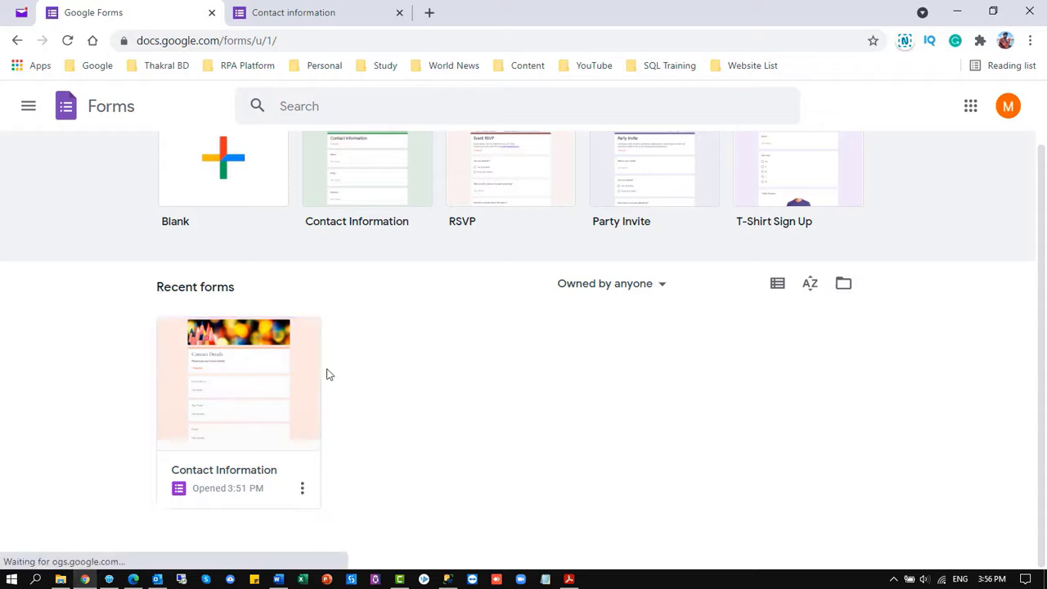
{"action": "scroll", "coordinate": [436, 446], "scroll_direction": "up", "scroll_amount": 1}
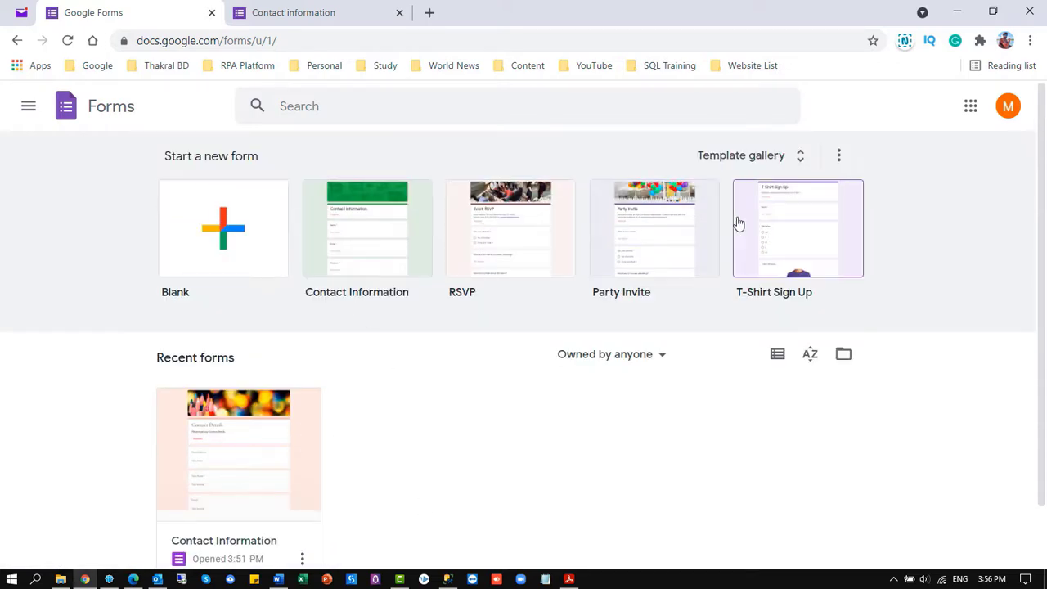
{"action": "left_click", "coordinate": [525, 241]}
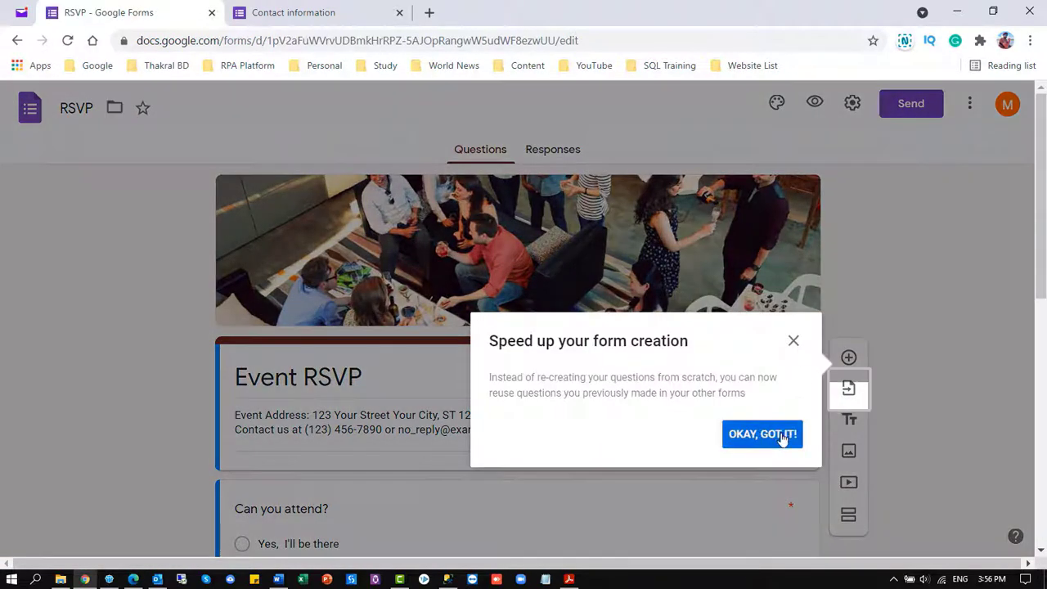
{"action": "left_click", "coordinate": [781, 435]}
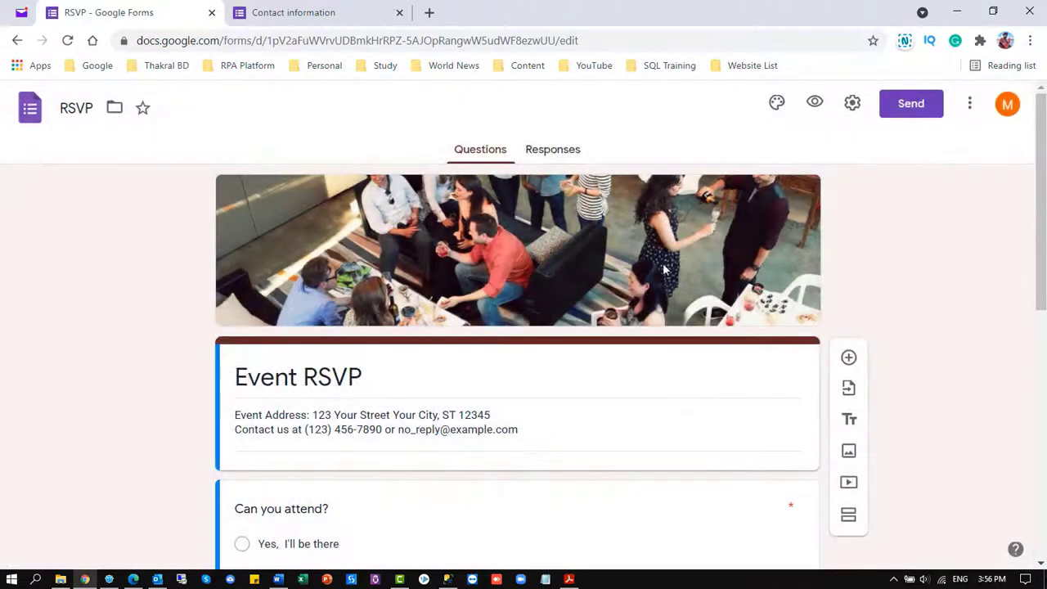
{"action": "scroll", "coordinate": [252, 321], "scroll_direction": "down", "scroll_amount": 5}
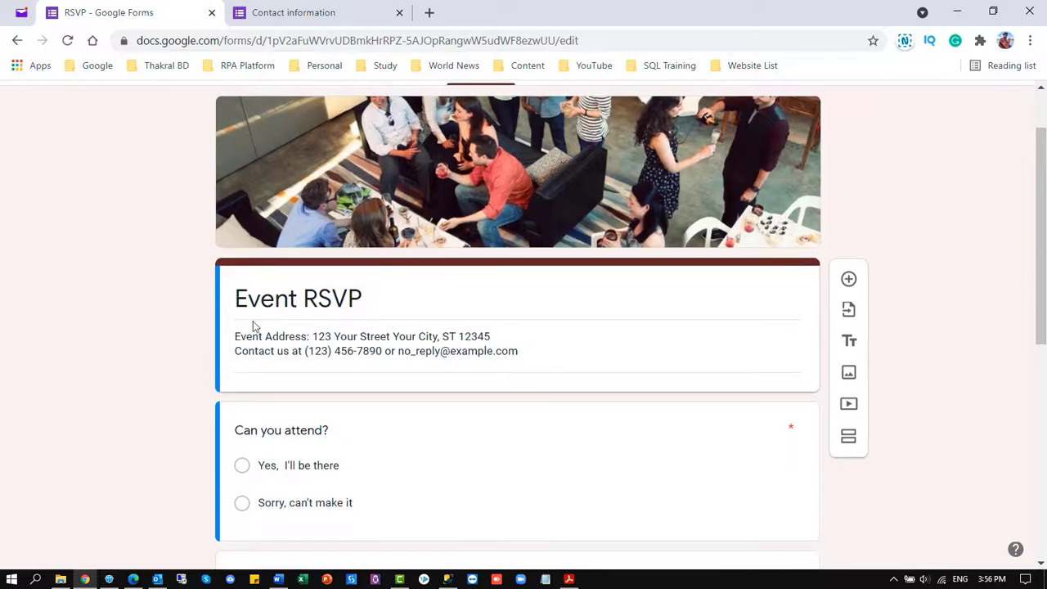
{"action": "scroll", "coordinate": [367, 200], "scroll_direction": "down", "scroll_amount": 2}
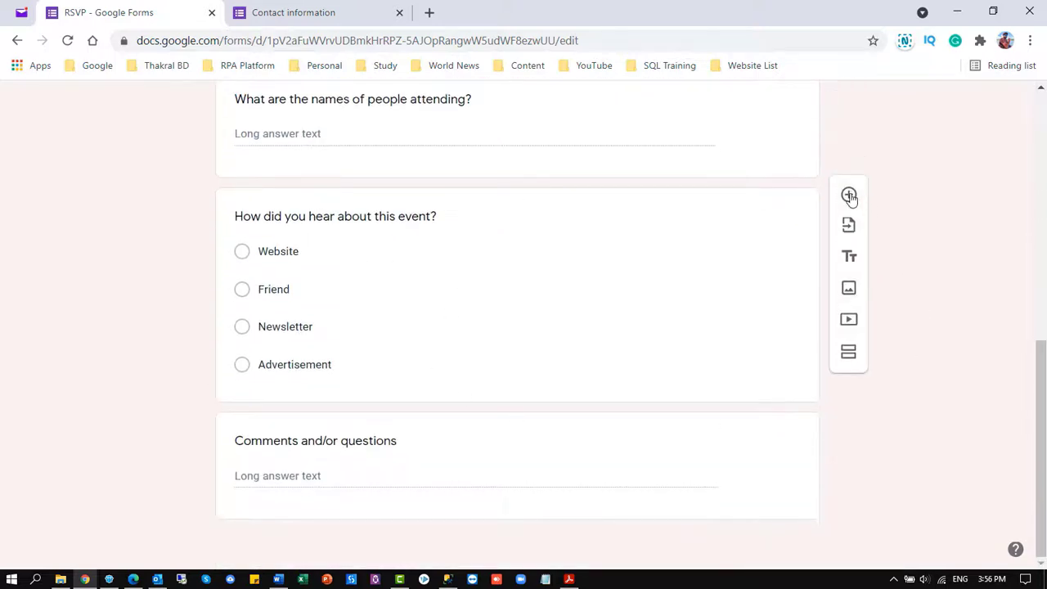
Add a File upload question allowing 1 file with a 10 MB maximum size
{"action": "left_click", "coordinate": [849, 197]}
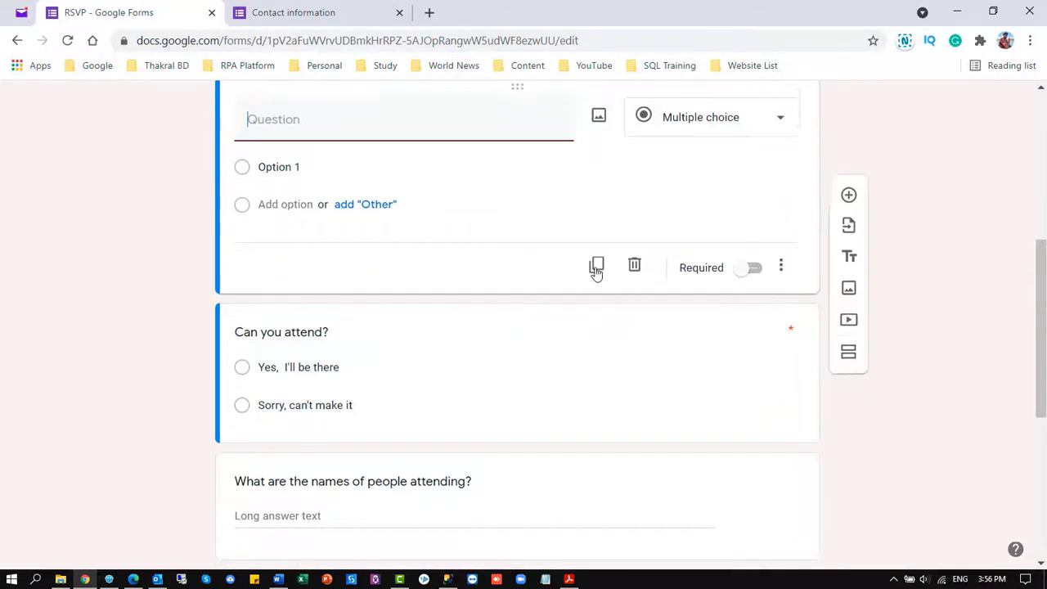
{"action": "left_click", "coordinate": [757, 353]}
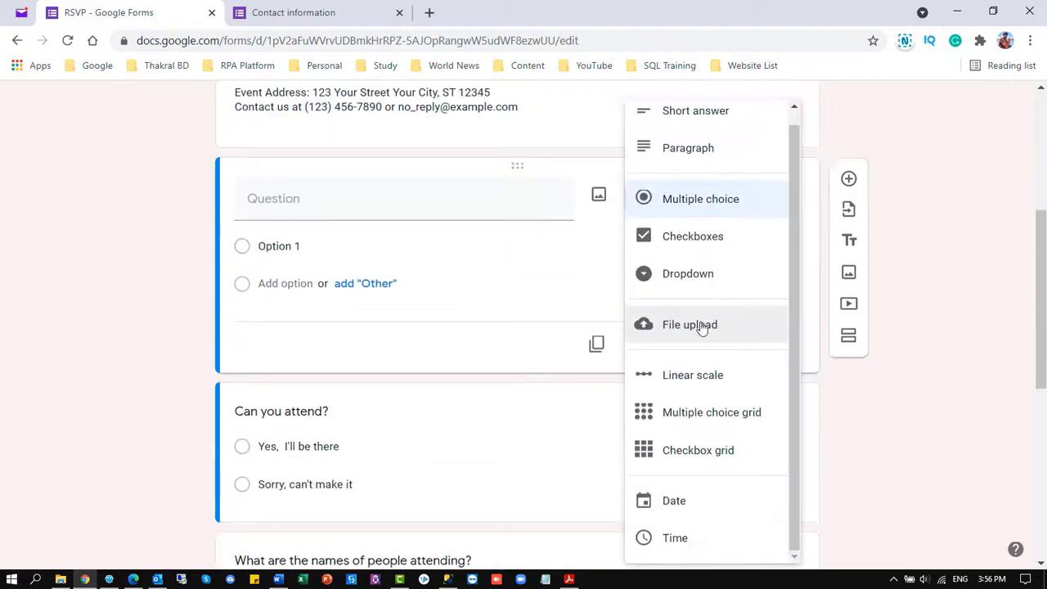
{"action": "left_click", "coordinate": [689, 324]}
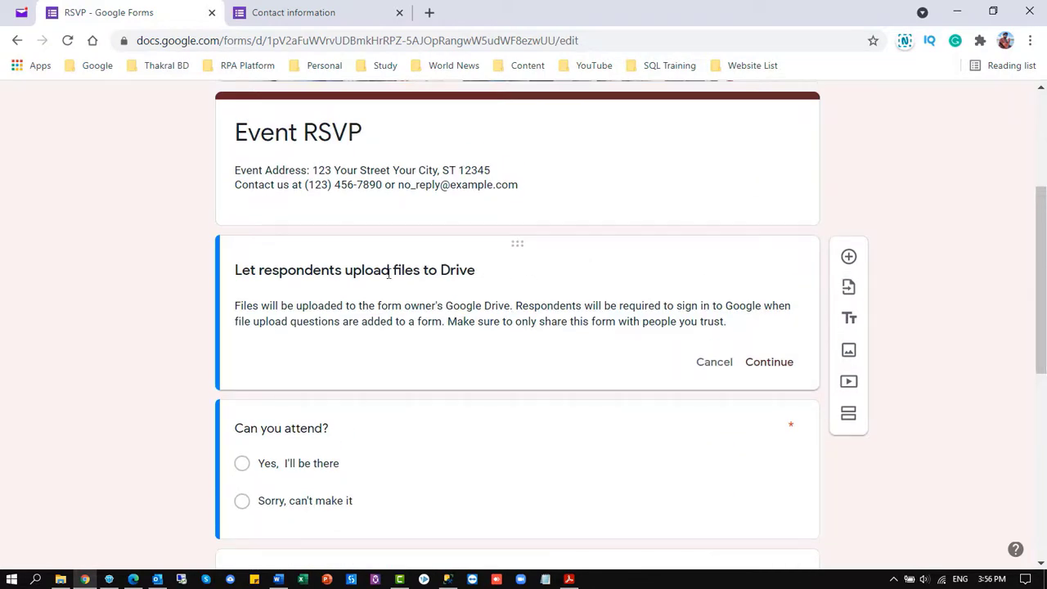
{"action": "left_click", "coordinate": [768, 363]}
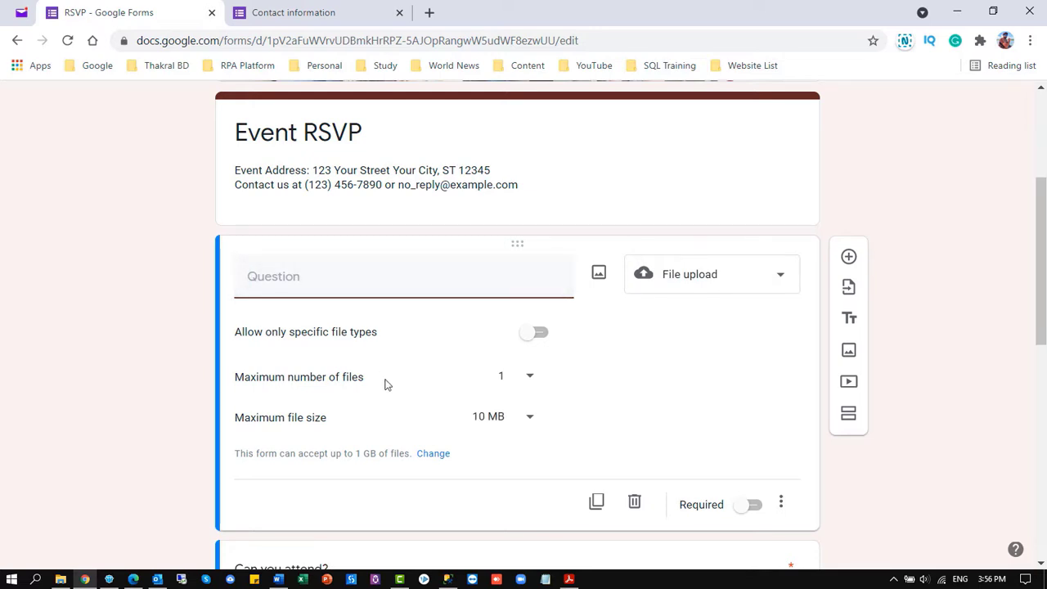
{"action": "left_click", "coordinate": [528, 416]}
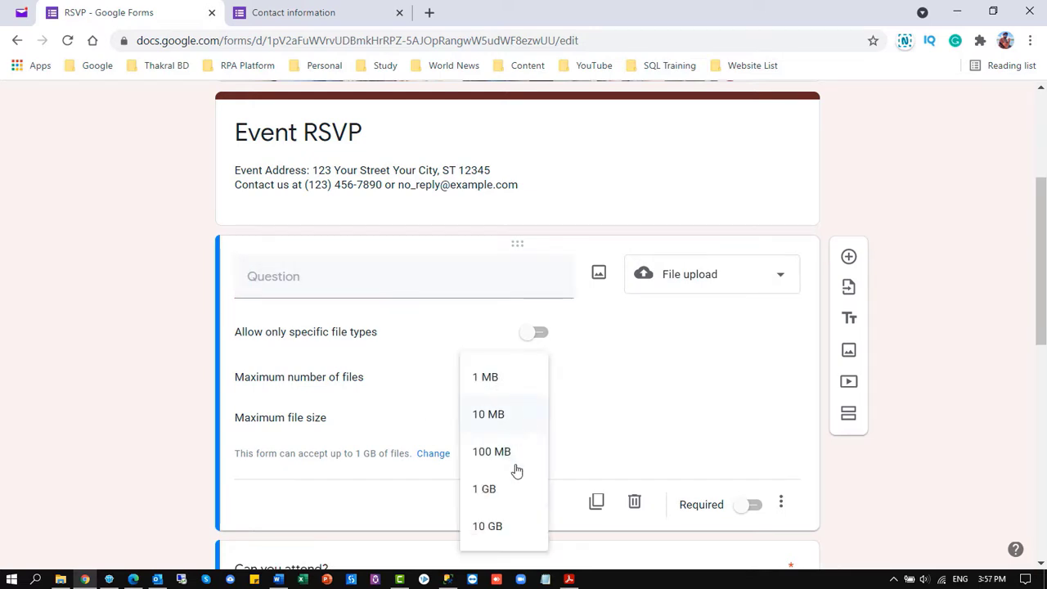
{"action": "left_click", "coordinate": [598, 428]}
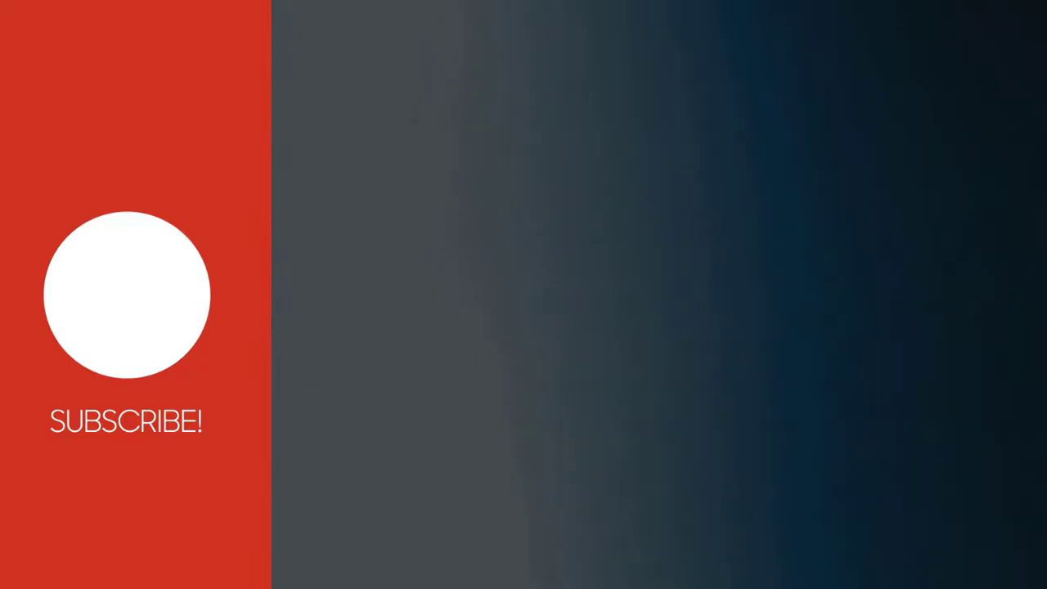